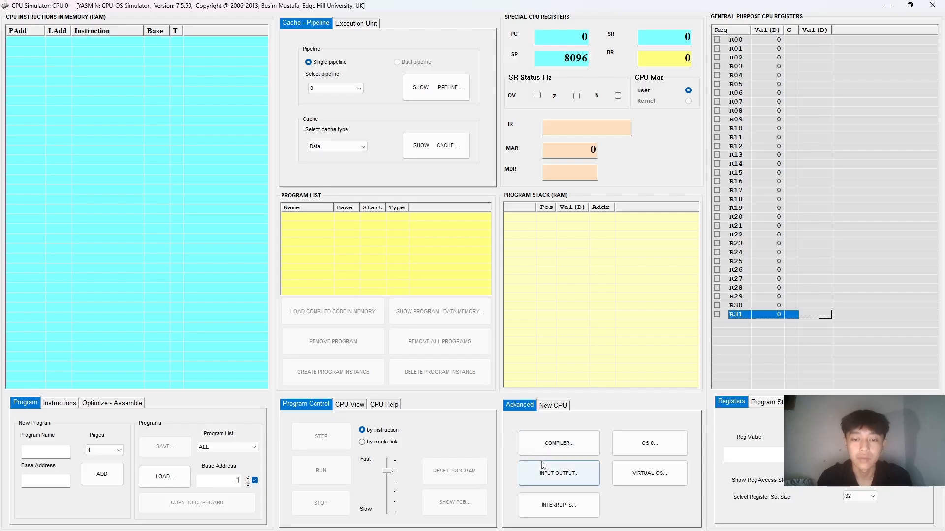
Step: Open the program compiler and load the deretAngka source file from the praktikum folder
click(564, 453)
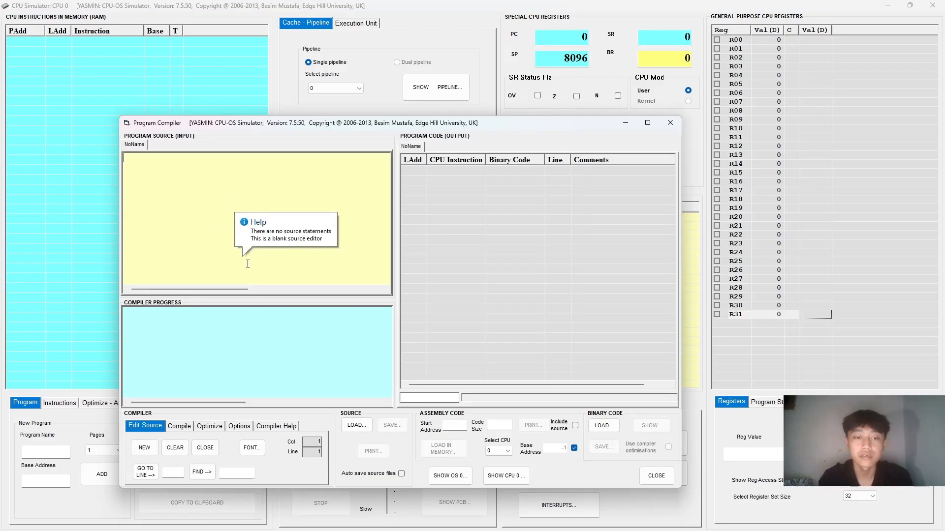
click(357, 425)
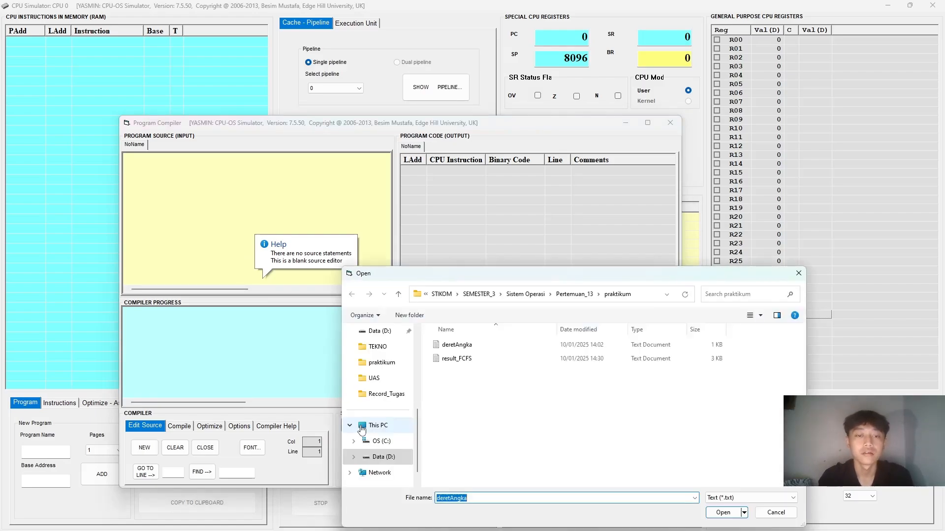
click(456, 345)
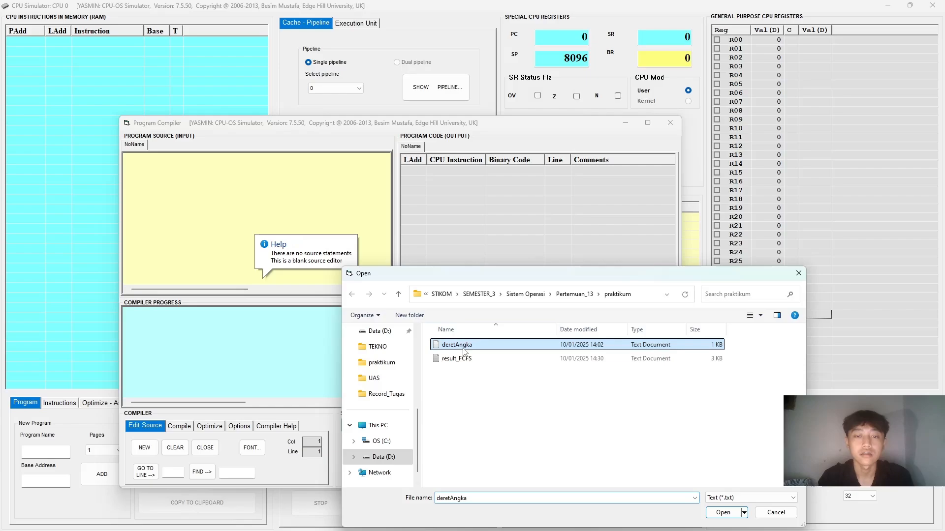
click(731, 516)
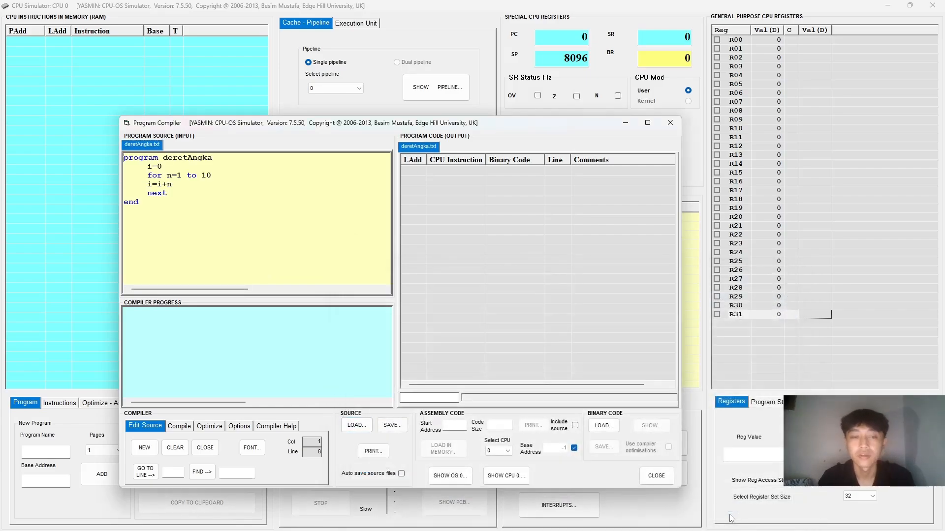
Step: Remove the indentation before the "i=0" and "next" lines in the deretAngka source code
click(149, 167)
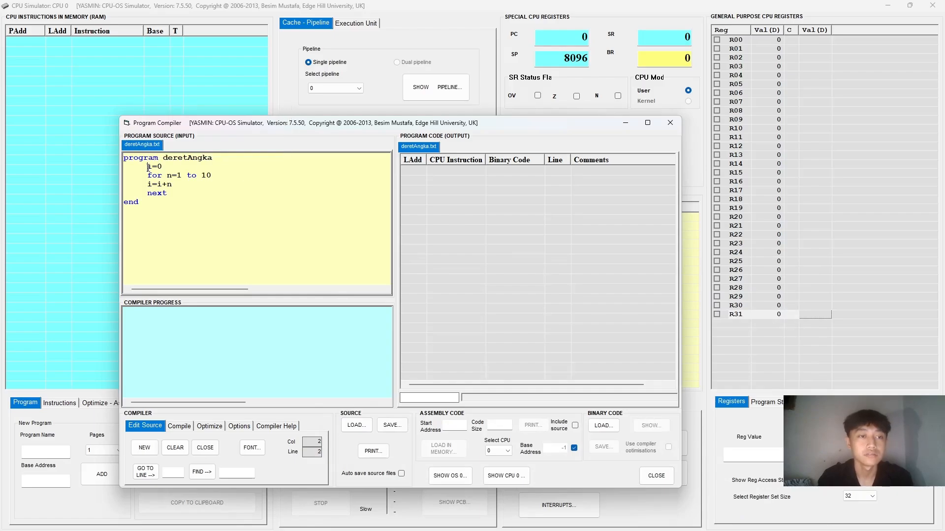
key(BackSpace)
key(BackSpace)
key(BackSpace)
key(BackSpace)
click(148, 197)
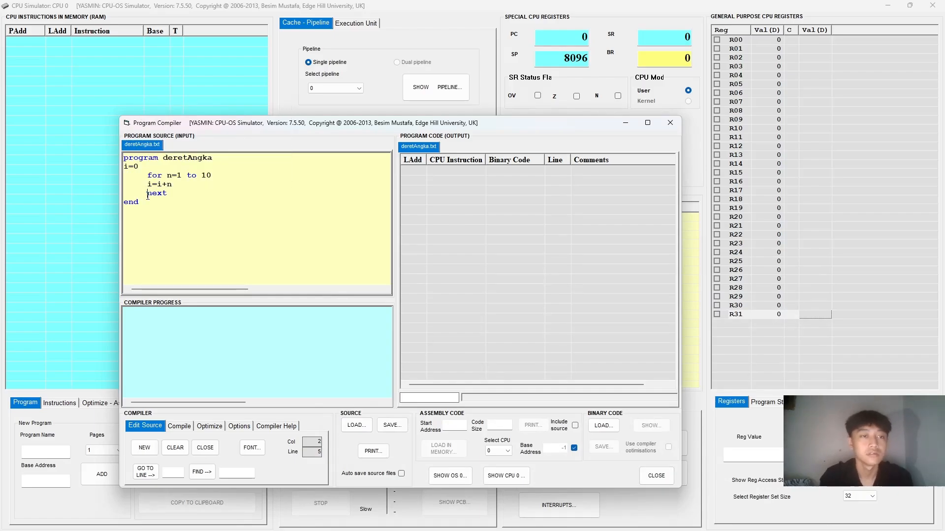
key(BackSpace)
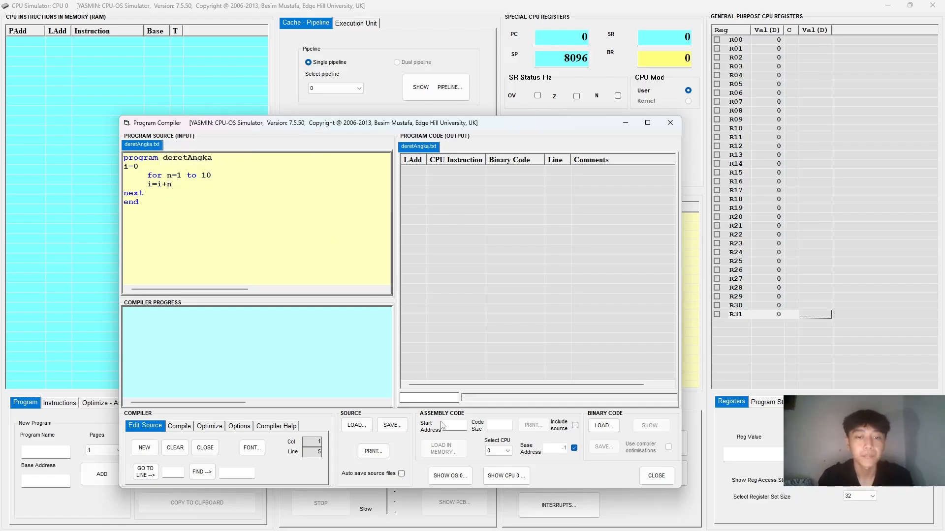
Step: Enable a custom base address for the assembly code and set it to 100
click(574, 447)
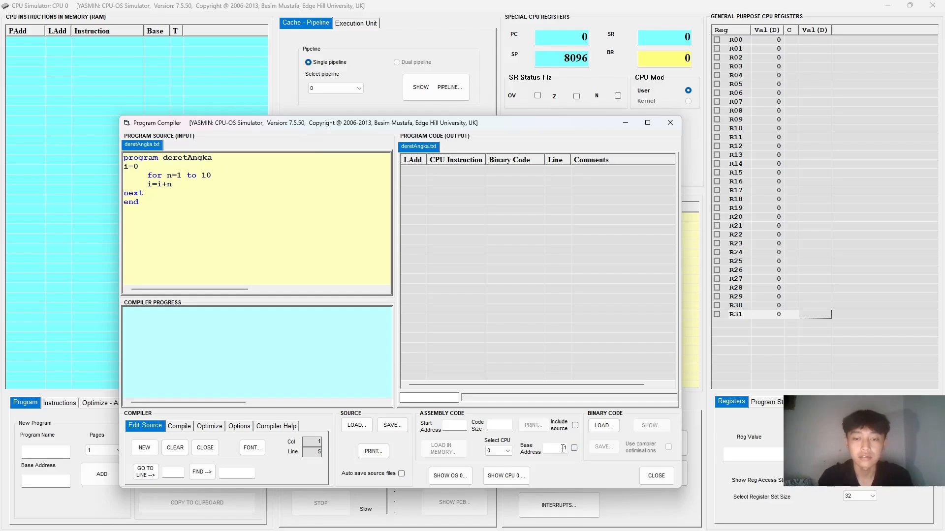
click(563, 449)
text(00)
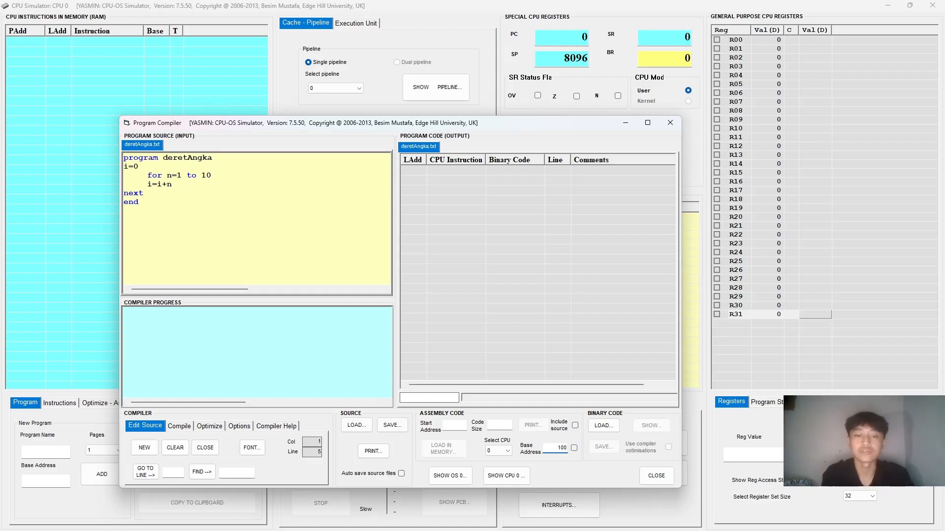
Step: Compile the deretAngka program and load the generated code into CPU memory
click(180, 204)
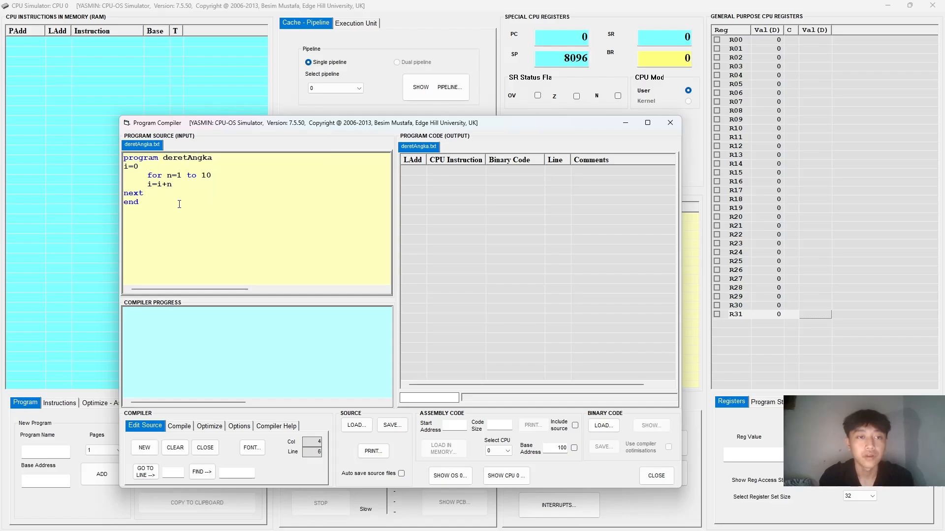
click(180, 426)
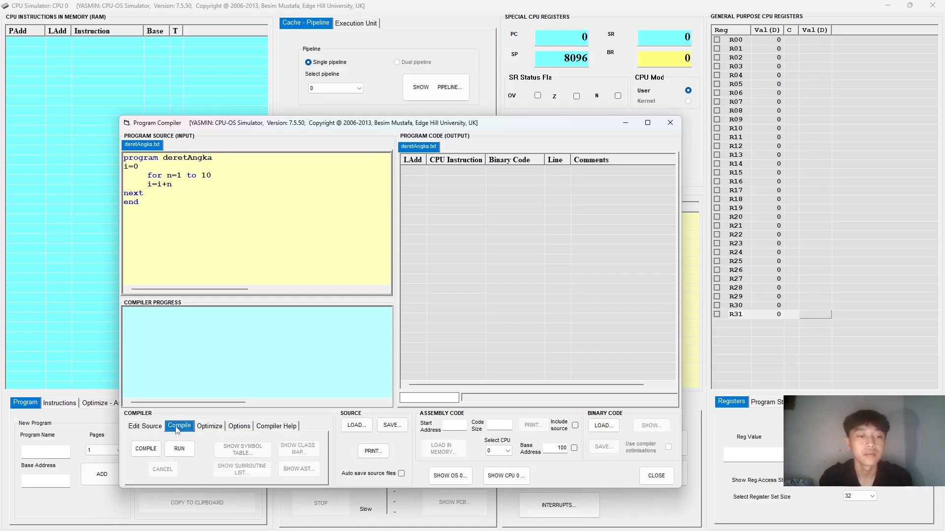
click(149, 449)
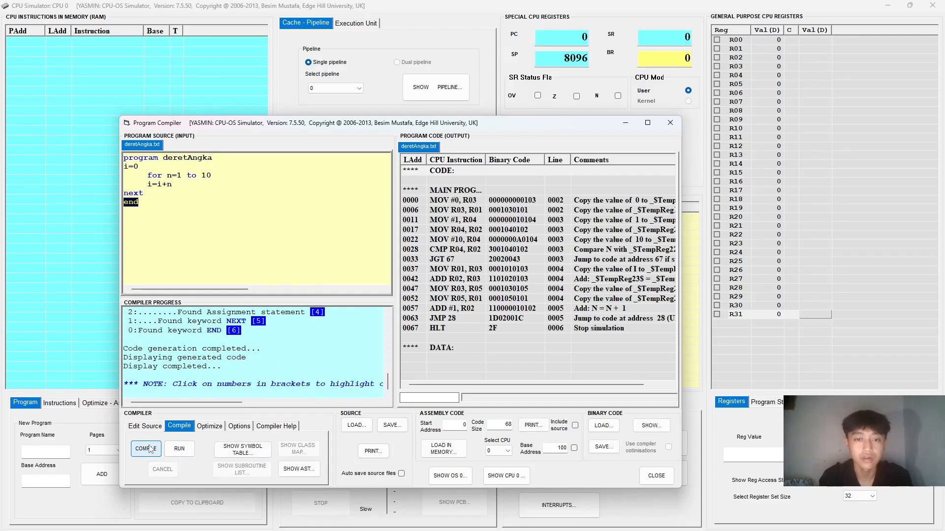
click(203, 394)
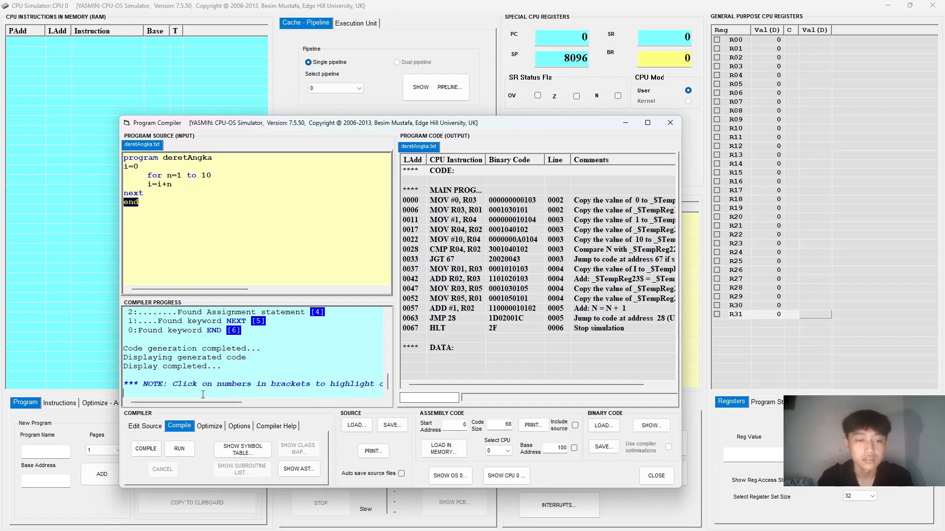
click(443, 449)
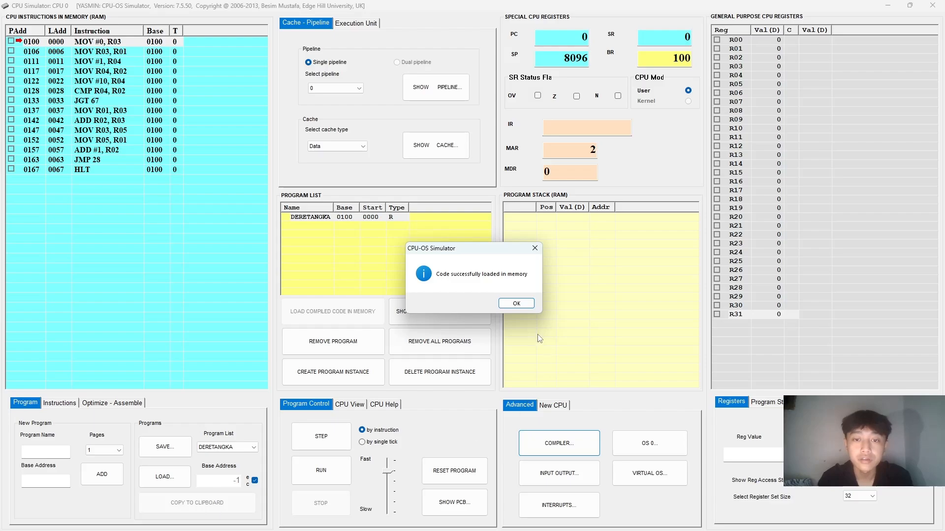
click(516, 304)
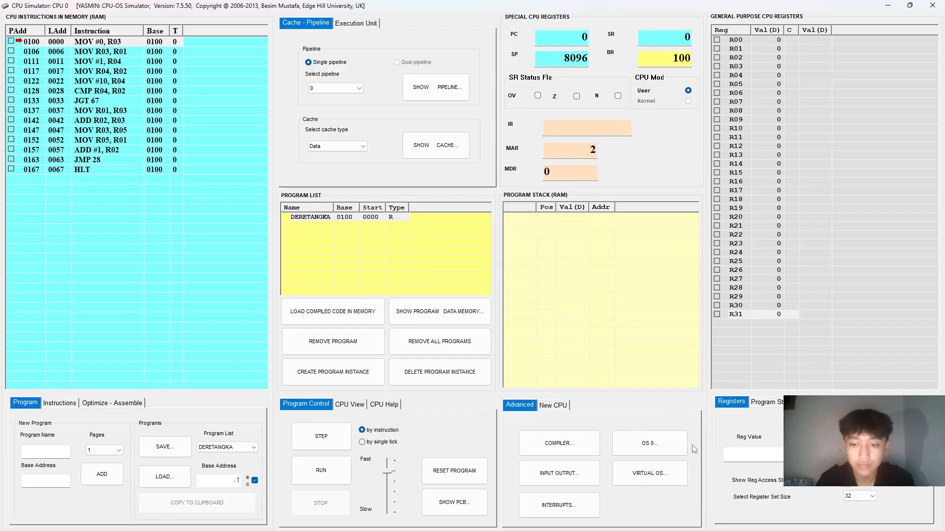
Step: Open the OS 0 simulator and raise its CPU speed close to the fastest setting
click(673, 444)
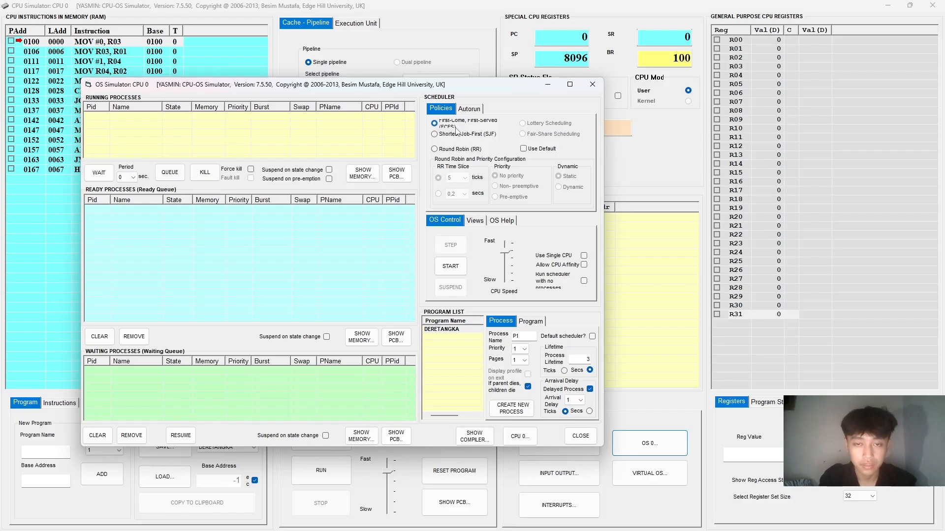
drag(508, 253, 506, 242)
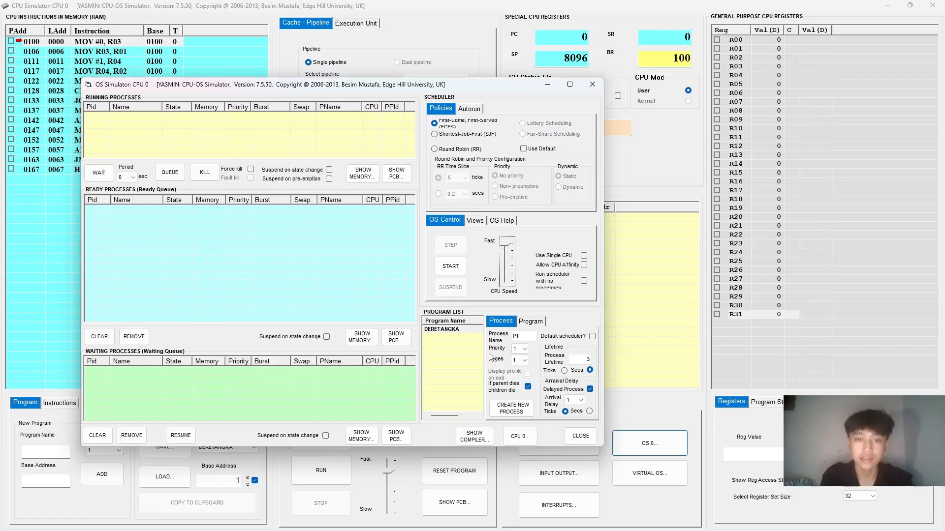
Step: Create process P1 with priority 2, a 5-second lifetime and no arrival delay, after switching the delay unit to seconds
click(525, 349)
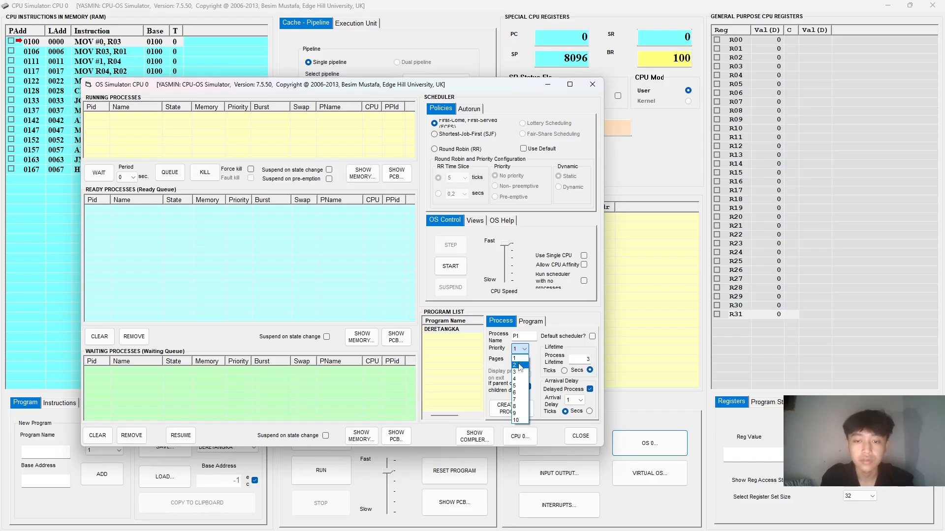
click(520, 366)
click(577, 362)
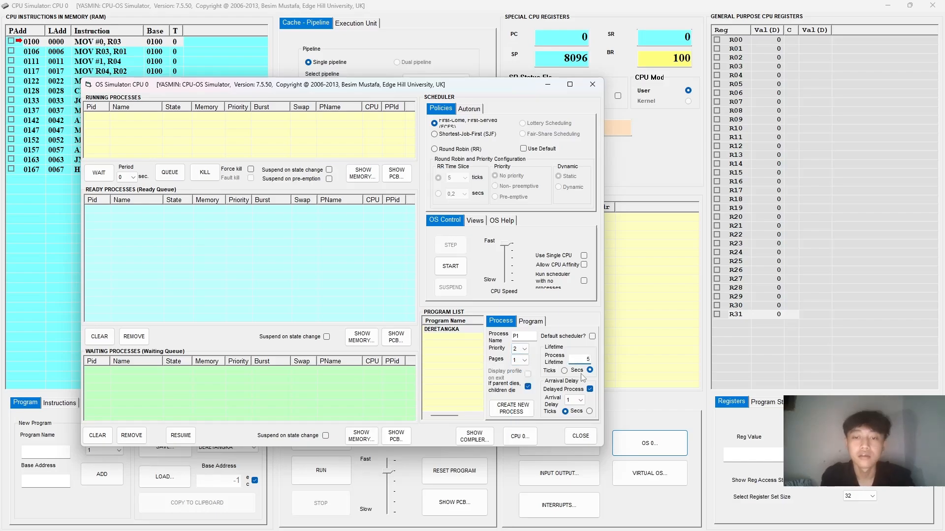
click(589, 413)
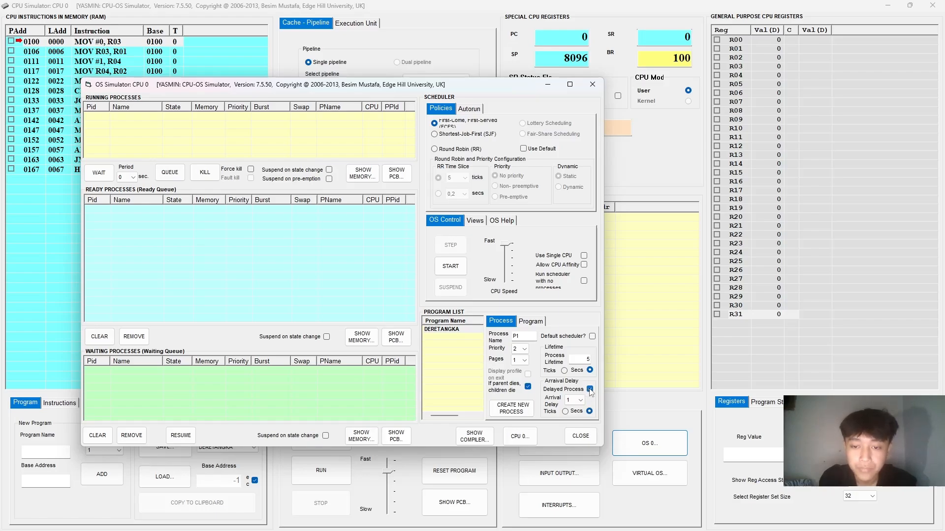
click(590, 391)
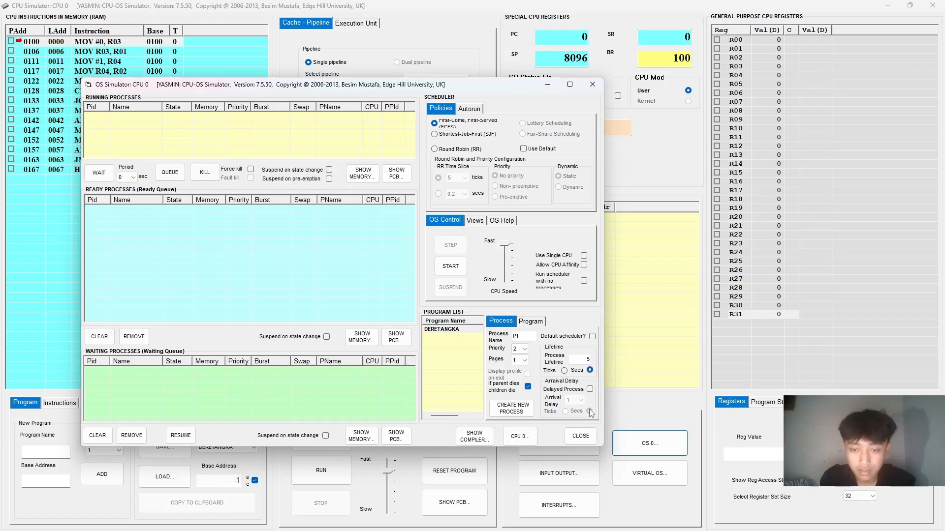
click(523, 411)
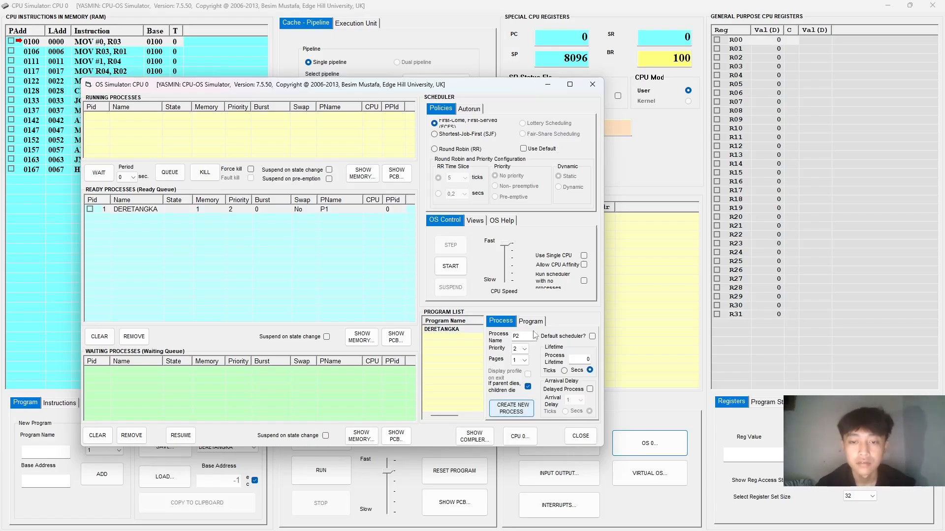
Step: Create process P2 with priority 1, a lifetime of 3 seconds and an arrival delay of 1 second
click(524, 349)
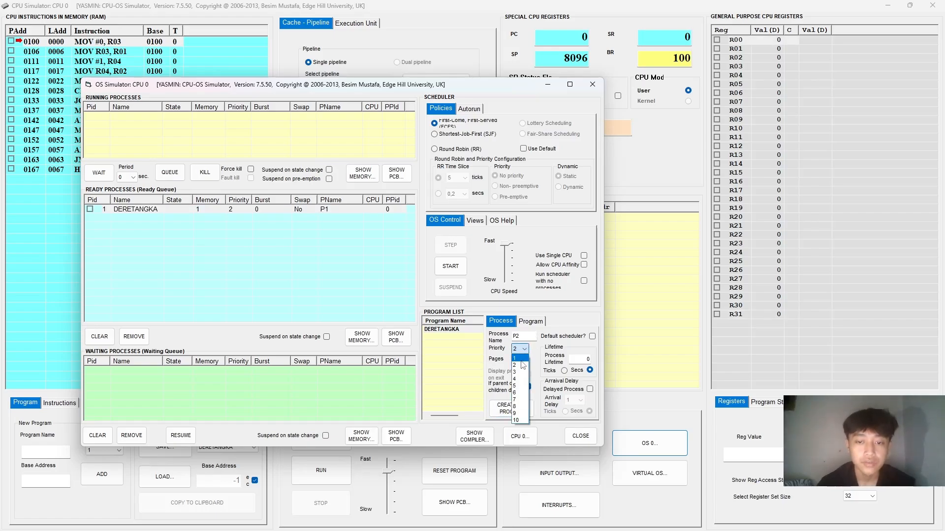
click(519, 359)
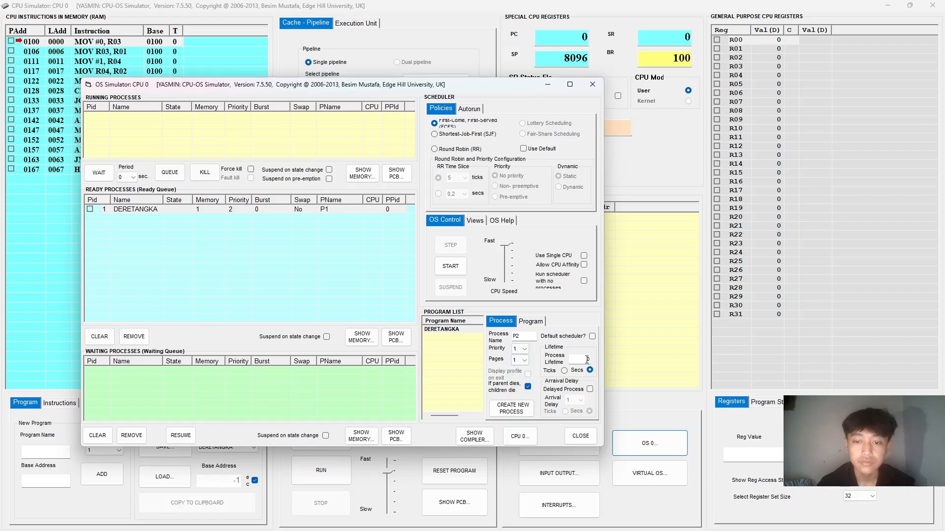
click(587, 359)
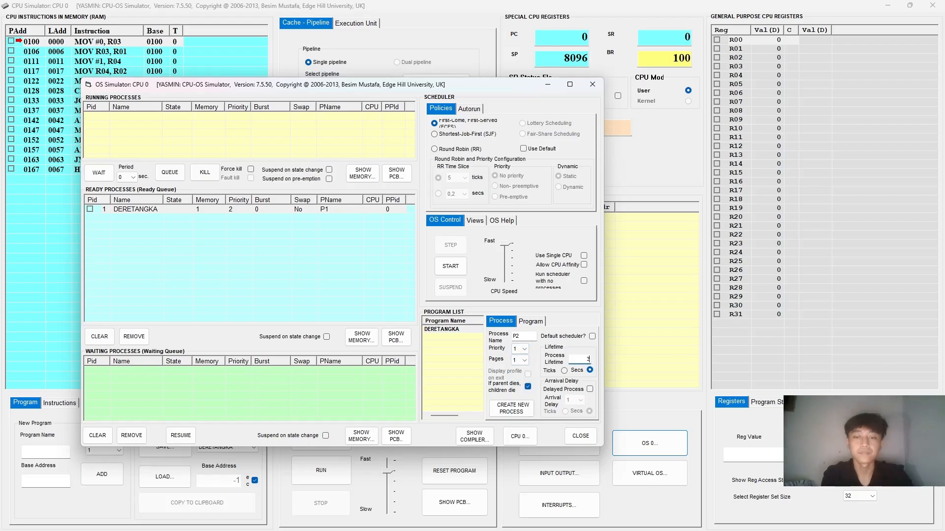
click(590, 389)
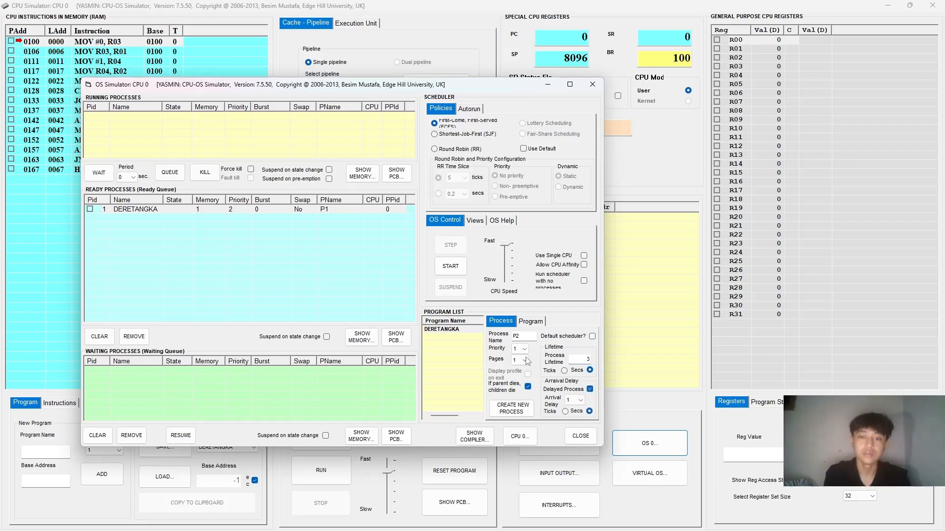
click(531, 409)
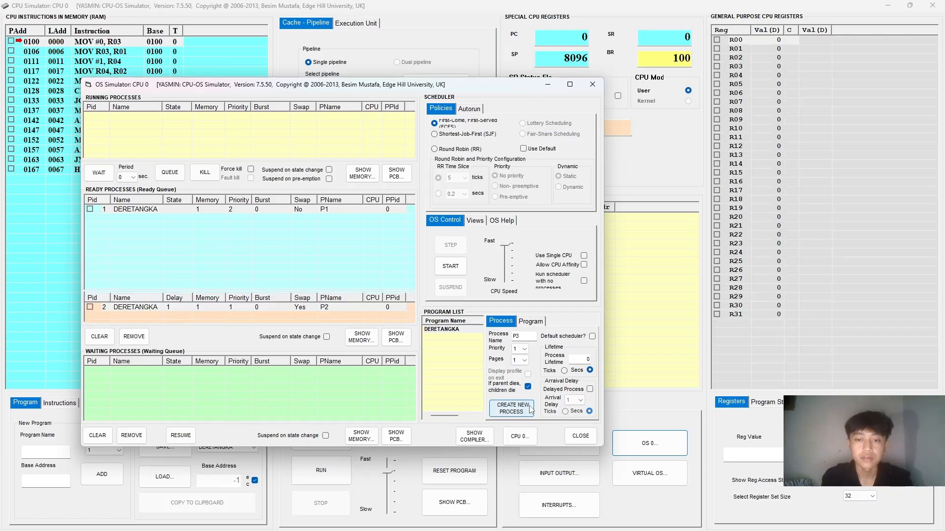
Step: Create process P3 with priority 3, a lifetime of 8 seconds and an arrival delay of 2 seconds
click(524, 350)
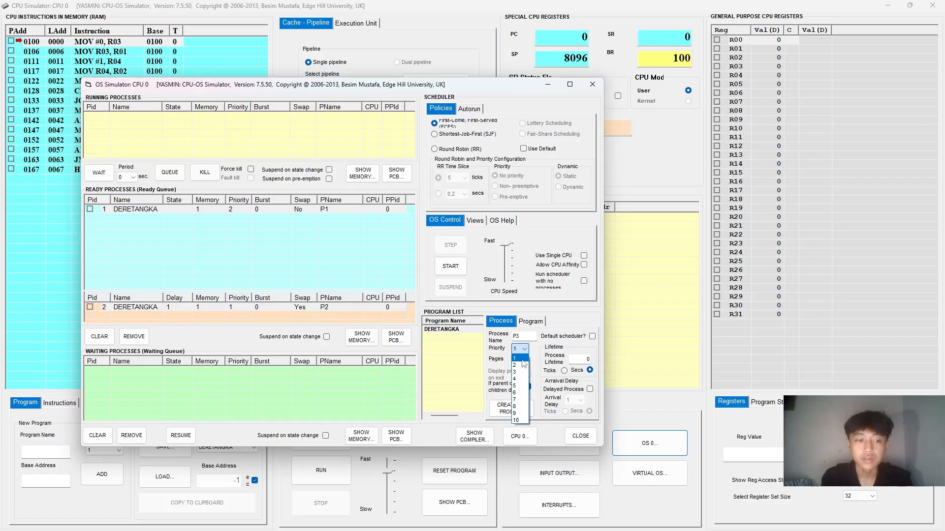
click(520, 373)
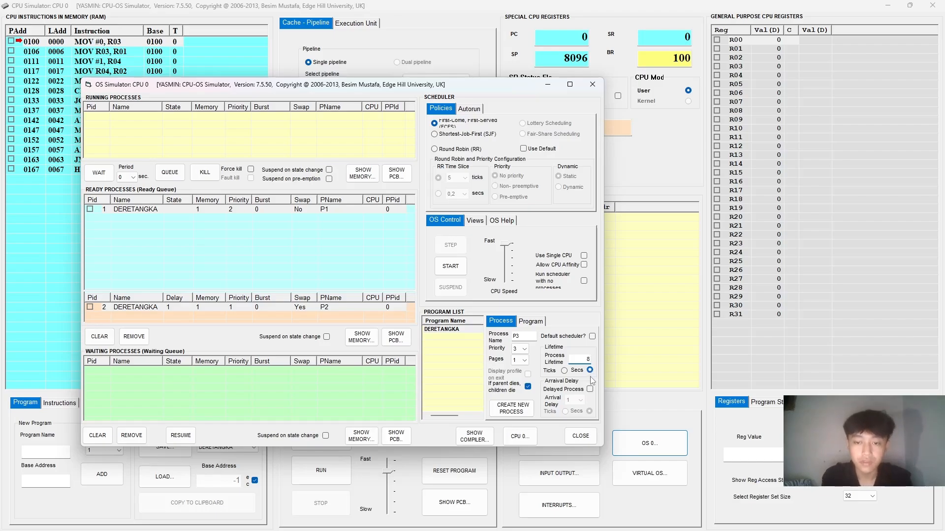
click(590, 389)
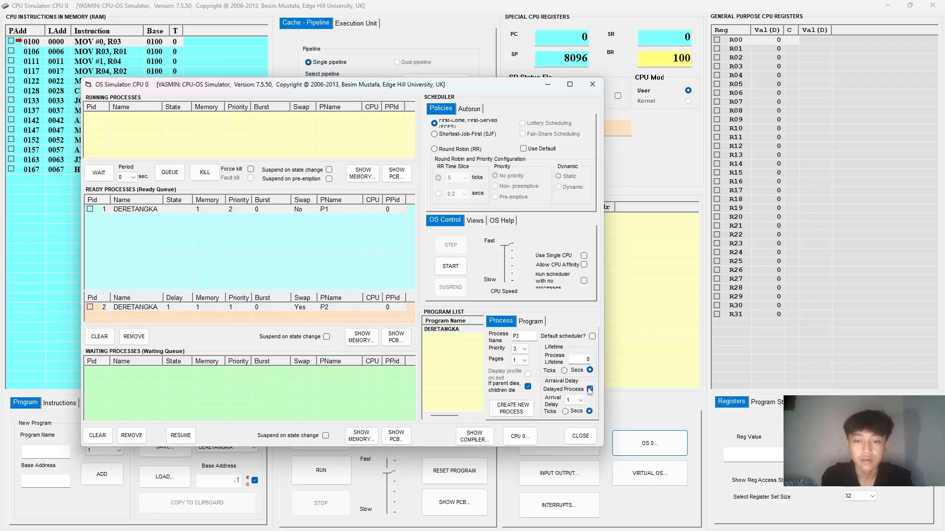
click(580, 401)
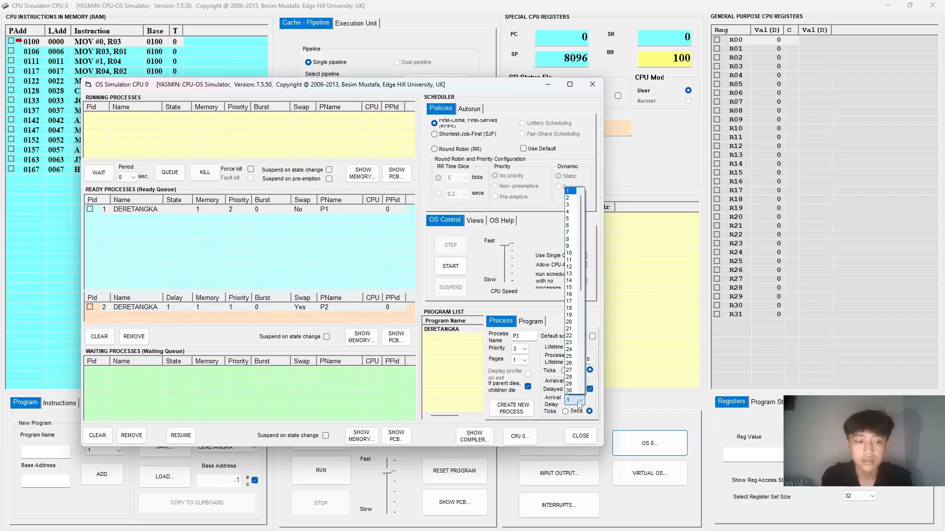
click(568, 198)
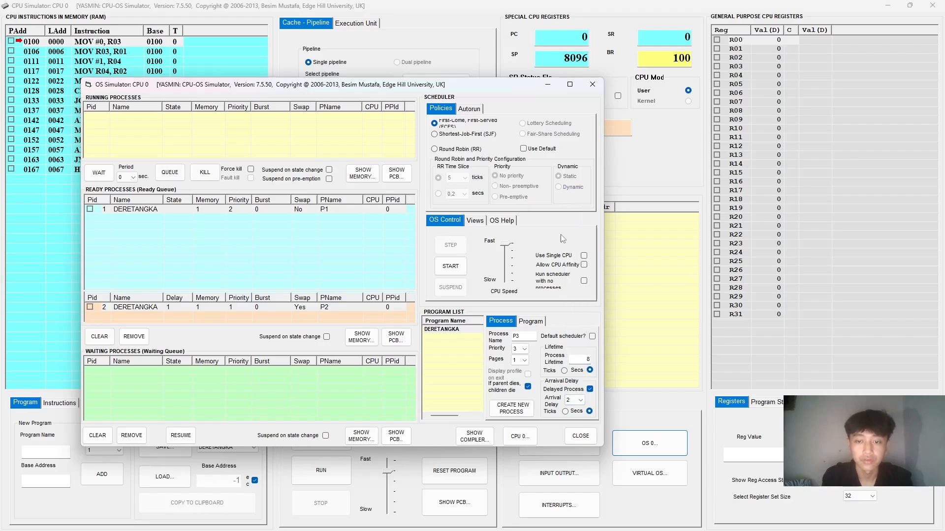
click(525, 407)
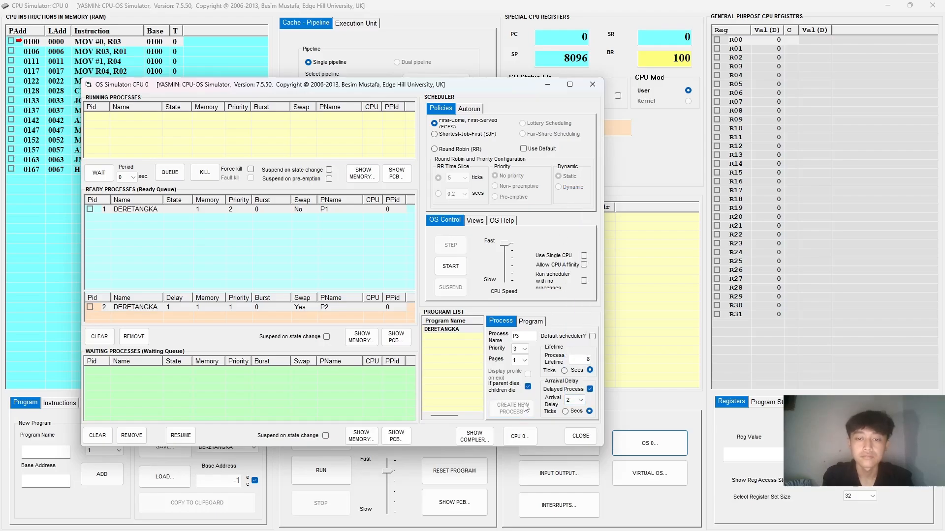
Step: Create process P4 with priority 4, a lifetime of 6 seconds and an arrival delay of 3 seconds
click(525, 350)
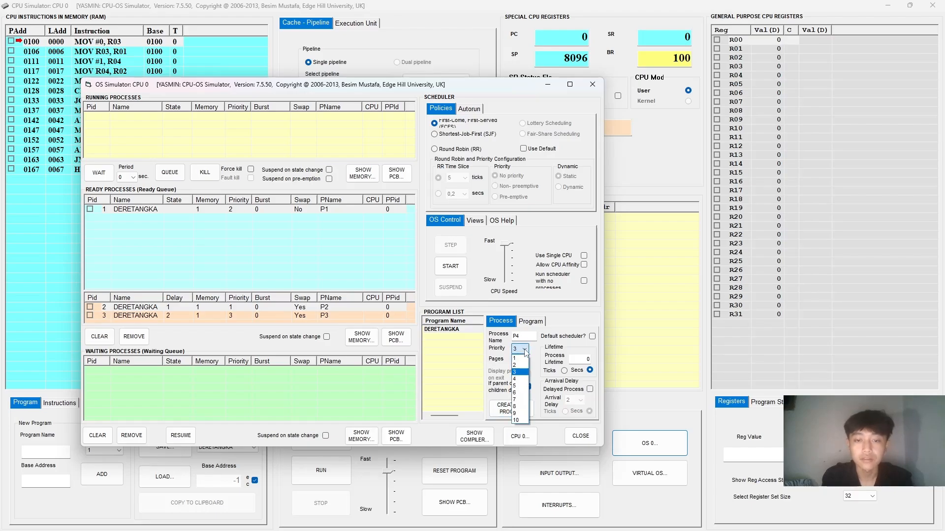
click(514, 379)
click(576, 362)
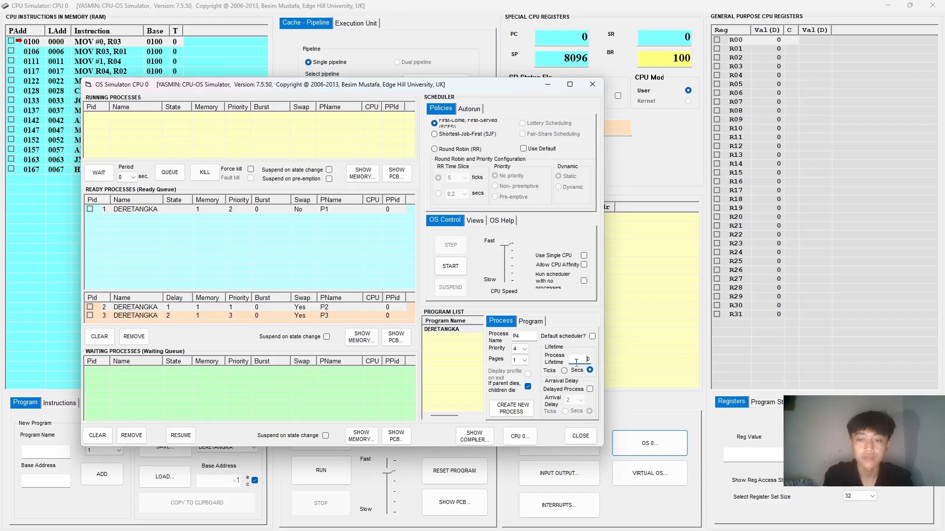
key(BackSpace)
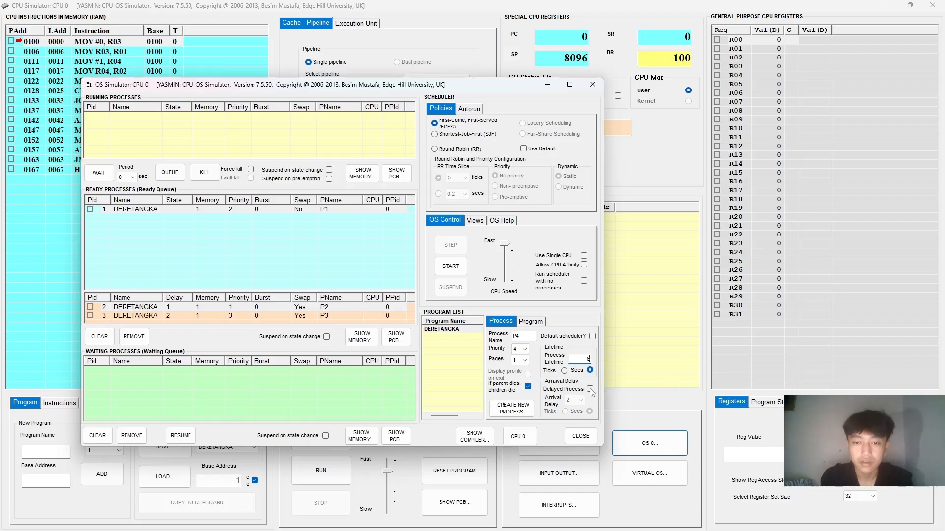
click(580, 400)
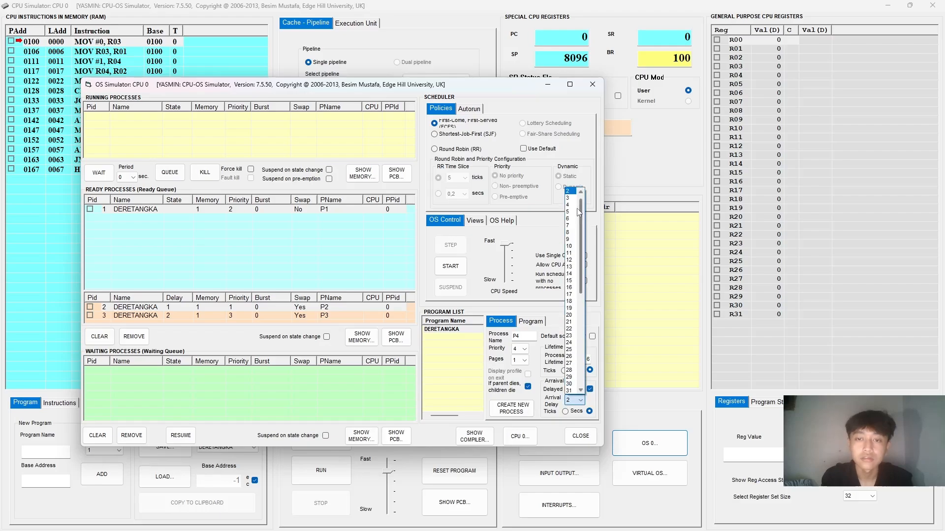
click(569, 197)
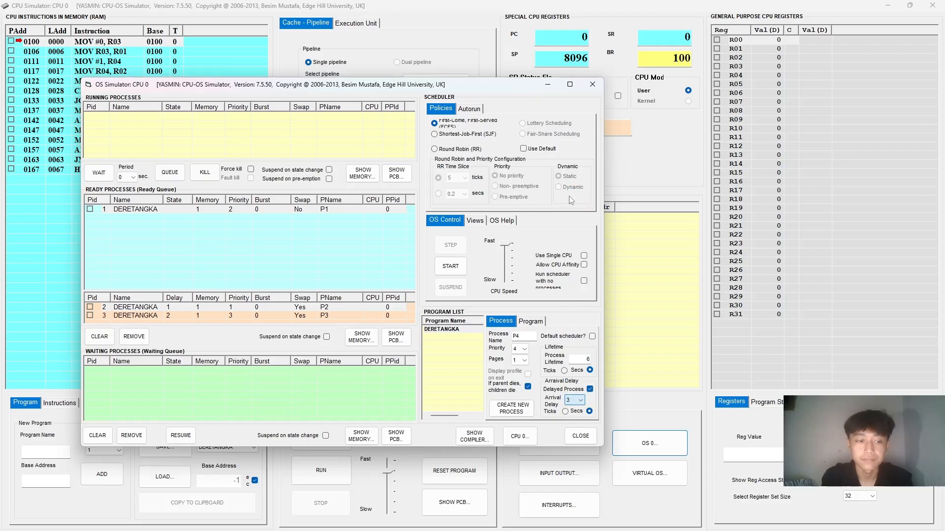
click(499, 415)
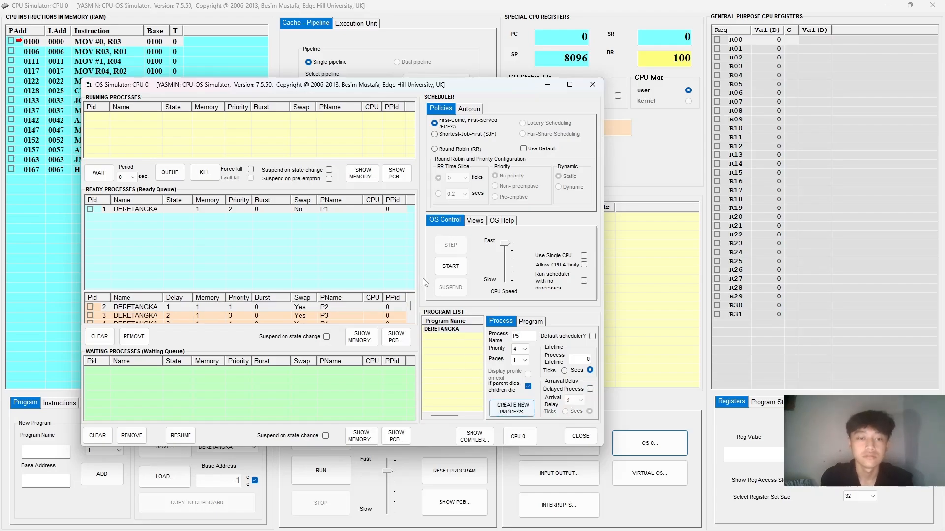
Step: Check the delayed processes P2 to P4 in the queue and start the First-Come, First-Served scheduler
click(369, 308)
scroll(368, 307, down, 1)
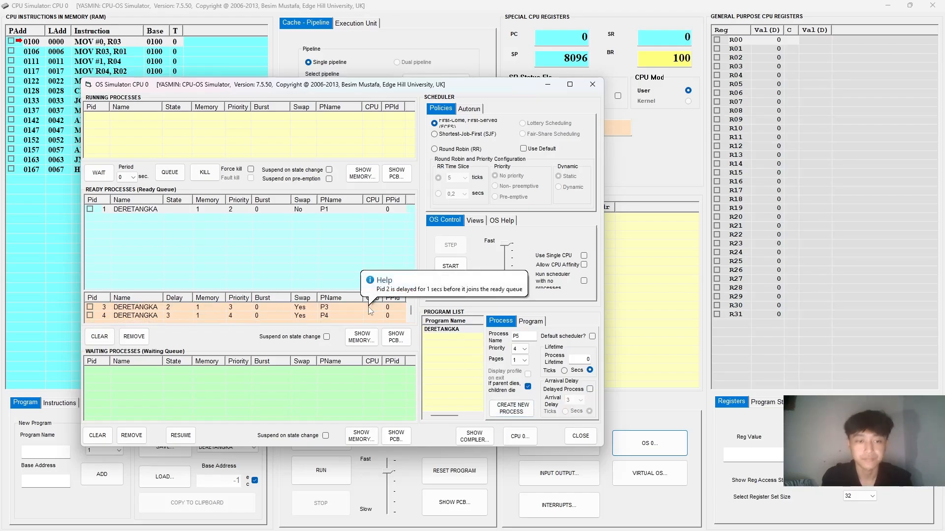
mouse_move(300, 310)
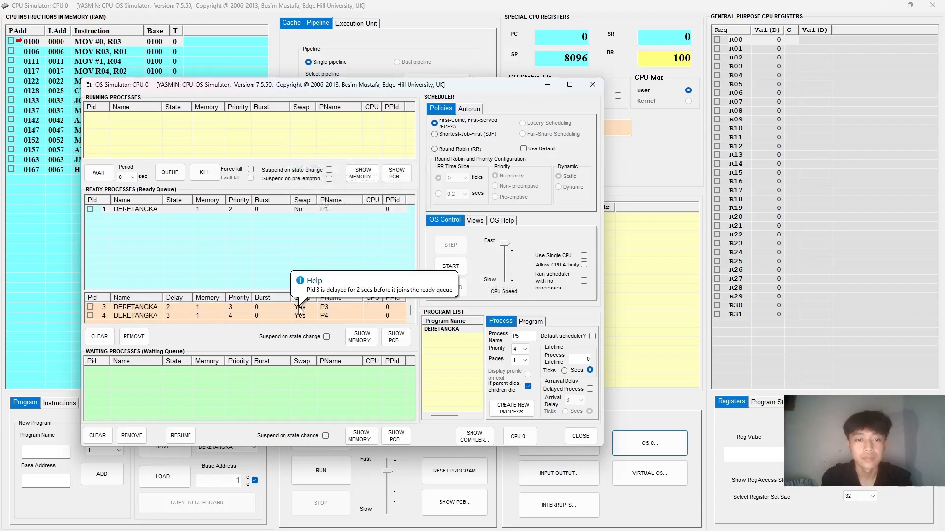
scroll(300, 310, up, 1)
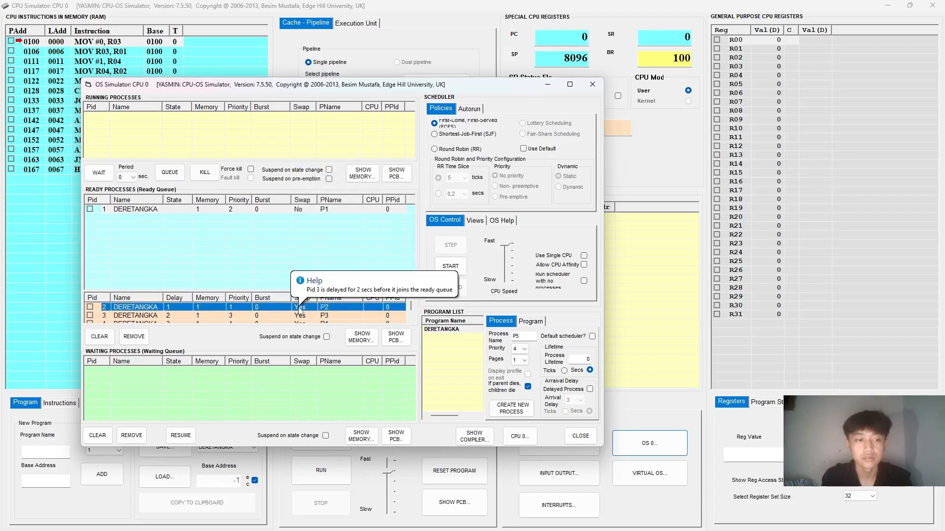
scroll(300, 310, down, 1)
scroll(300, 310, up, 1)
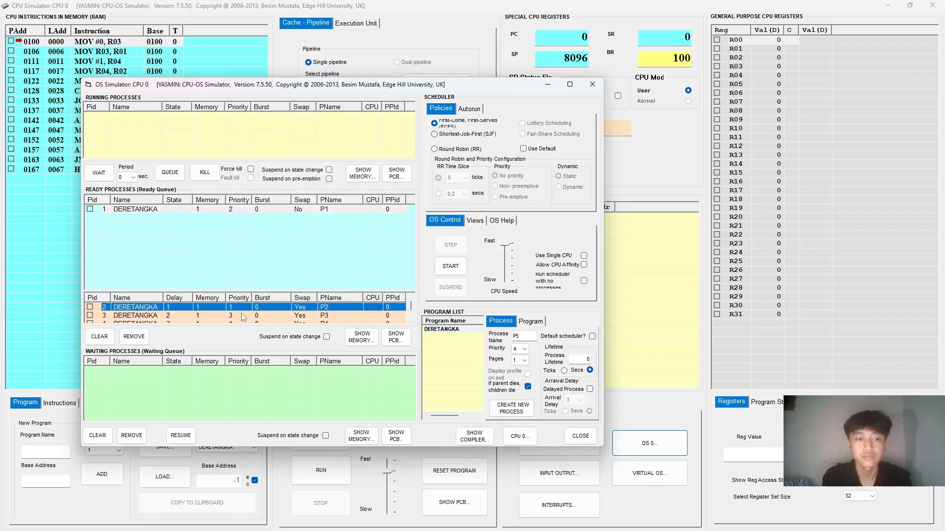
click(468, 42)
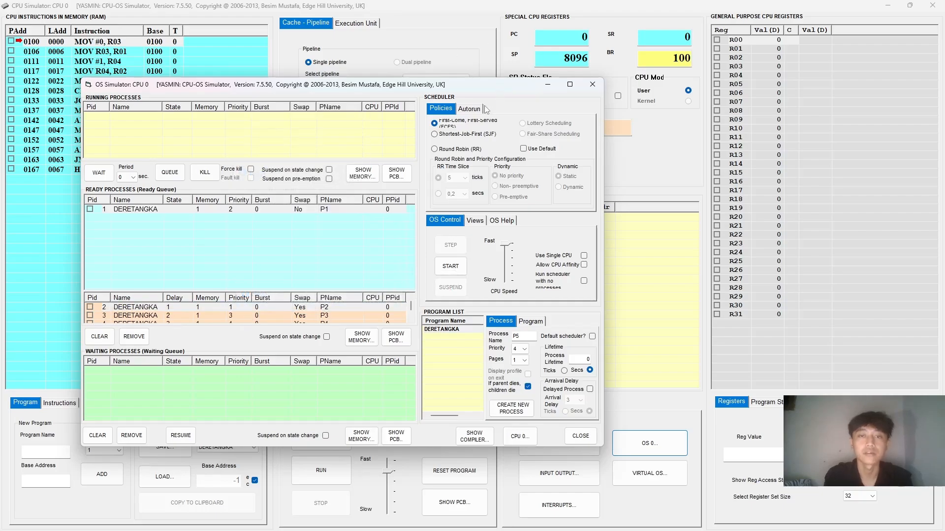
click(456, 267)
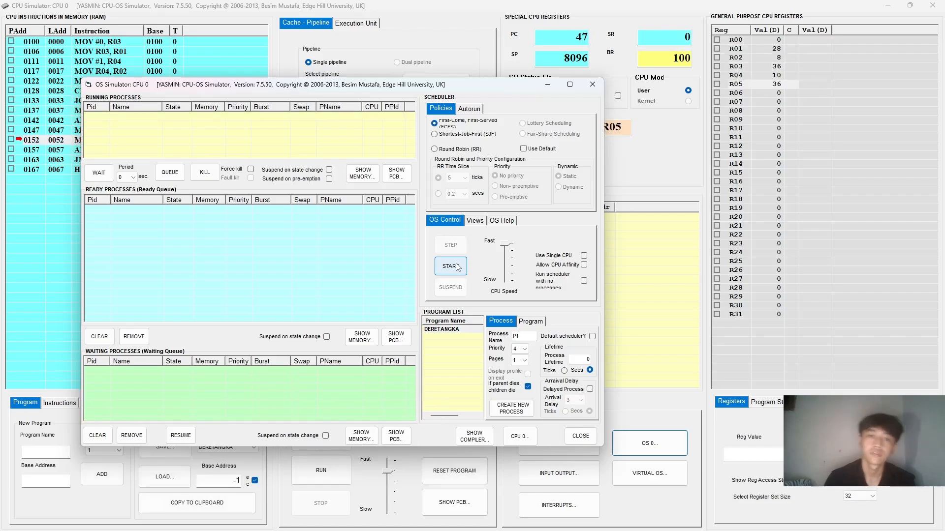
Step: View the process statistics chart to examine each process's waiting time and the average, and close it
click(476, 220)
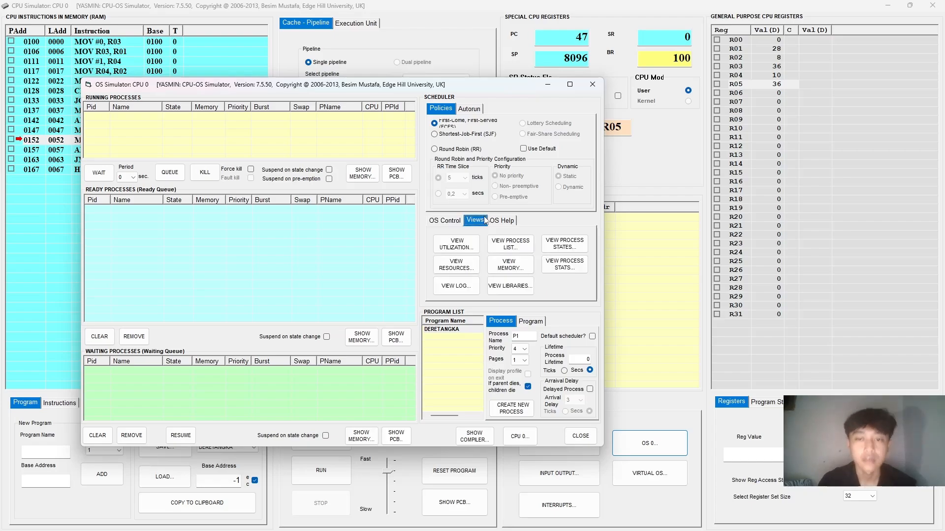
click(550, 262)
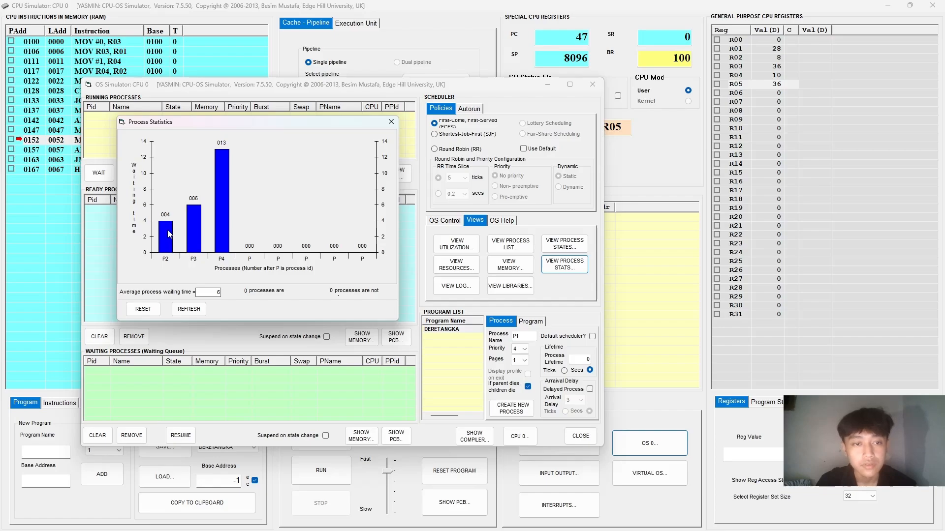
click(202, 235)
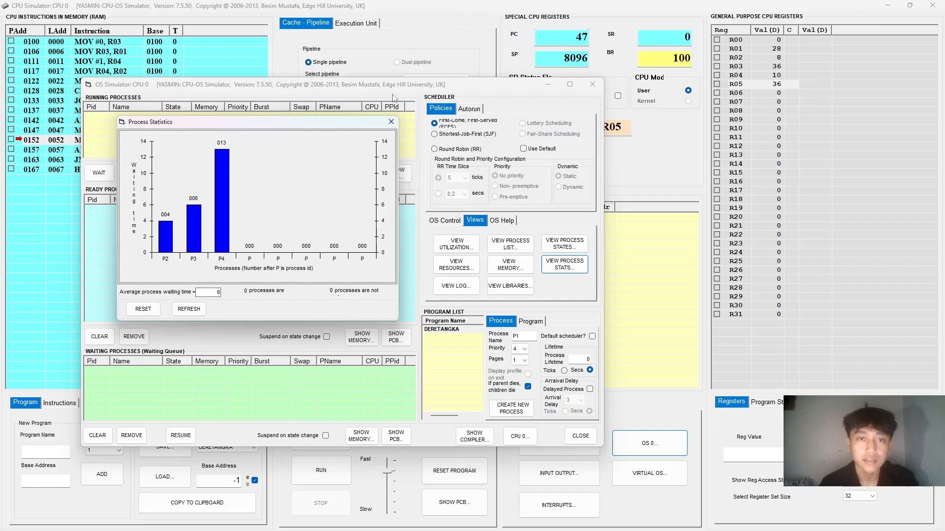
click(391, 122)
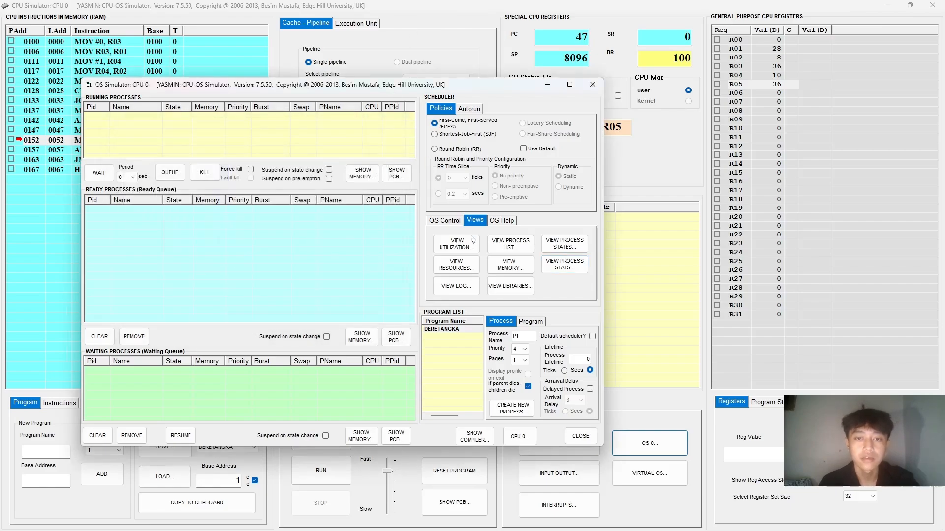
Step: Open the OS activity log and read through the scheduler session's entries and per-process statistics
click(449, 285)
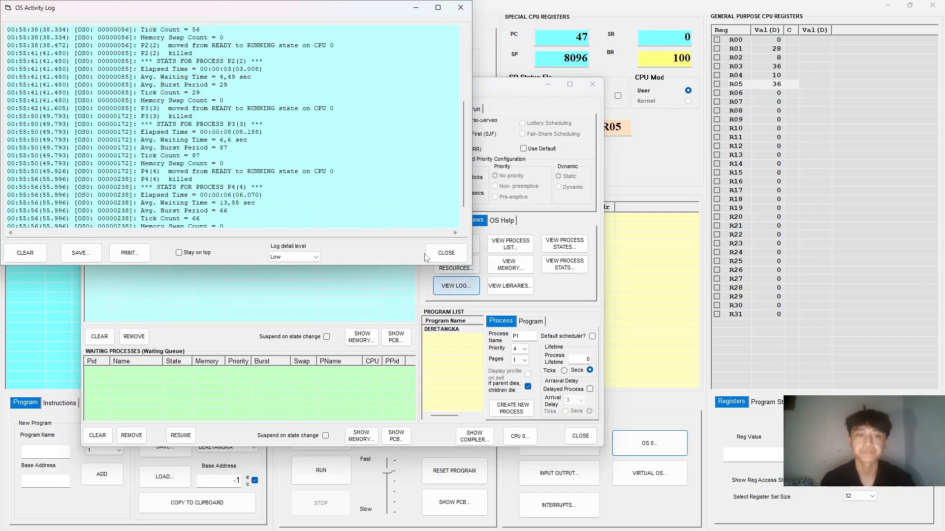
scroll(333, 80, up, 5)
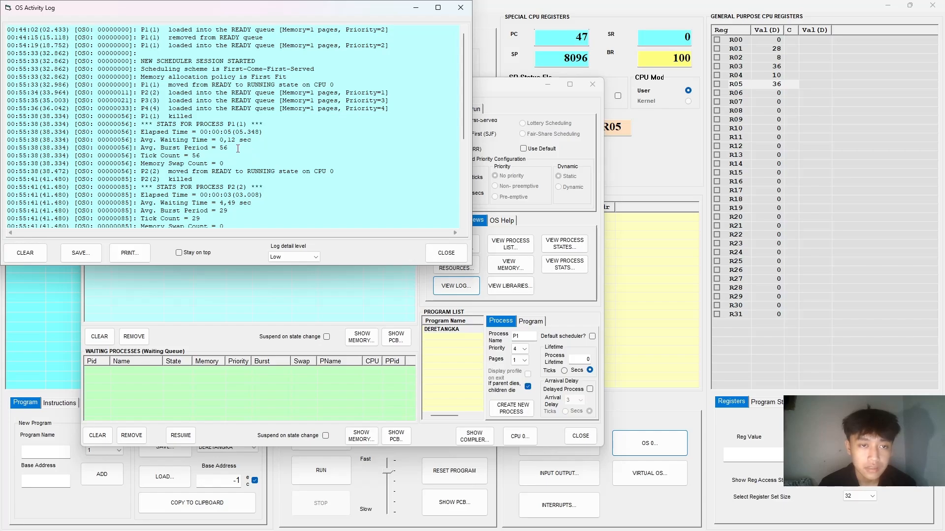
scroll(238, 149, down, 1)
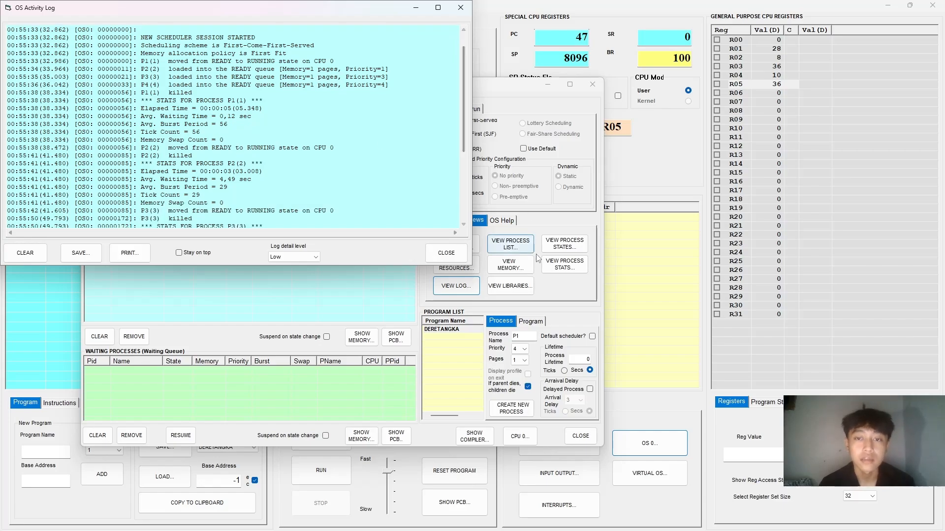
Step: Compare the waiting times in the process statistics chart with the average waiting times of P1 to P4 in the activity log
click(549, 266)
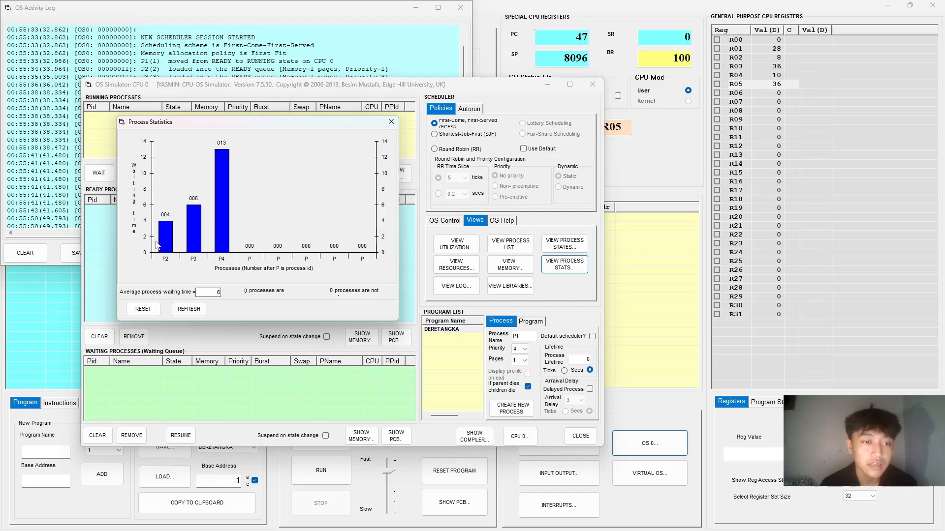
drag(277, 126, 235, 140)
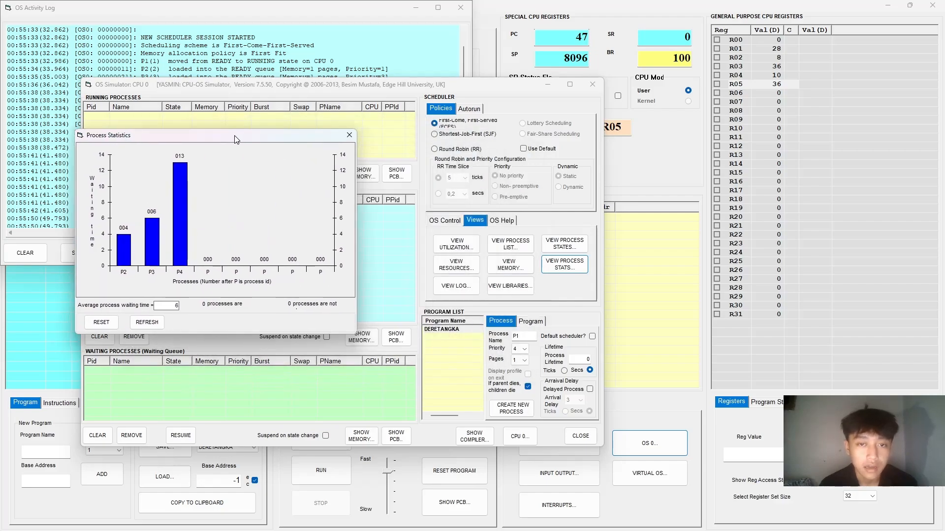
click(452, 286)
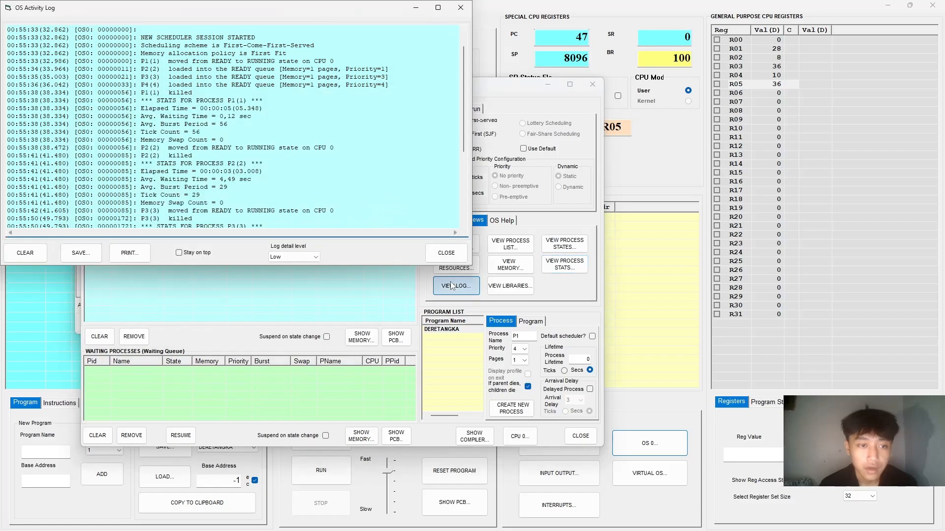
scroll(235, 162, down, 1)
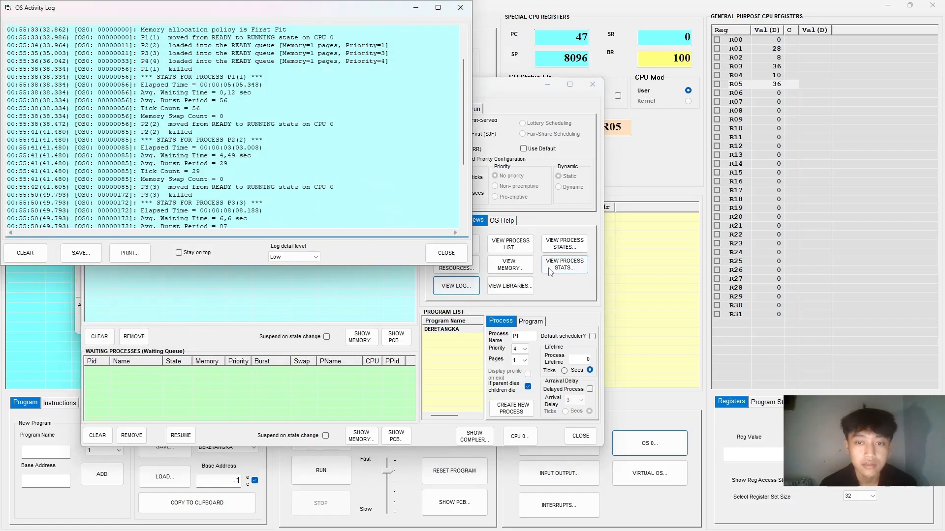
click(564, 264)
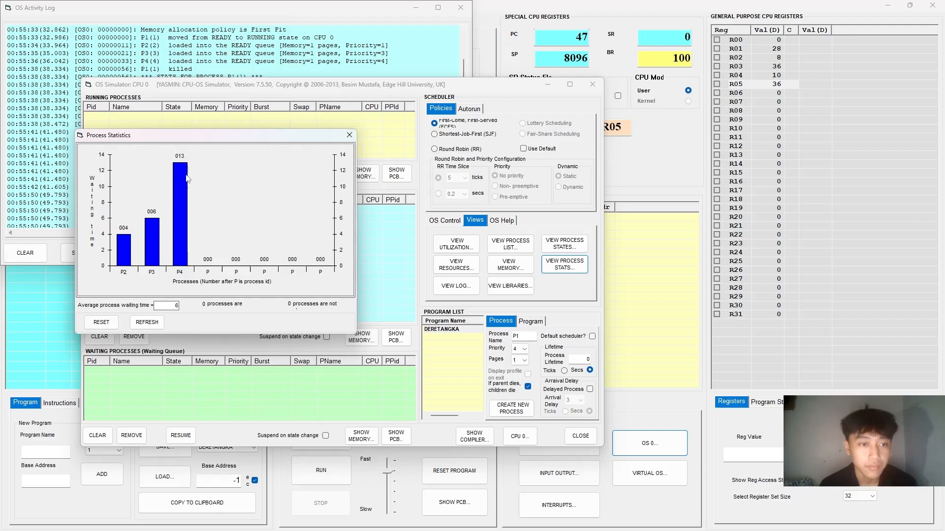
click(349, 134)
click(462, 283)
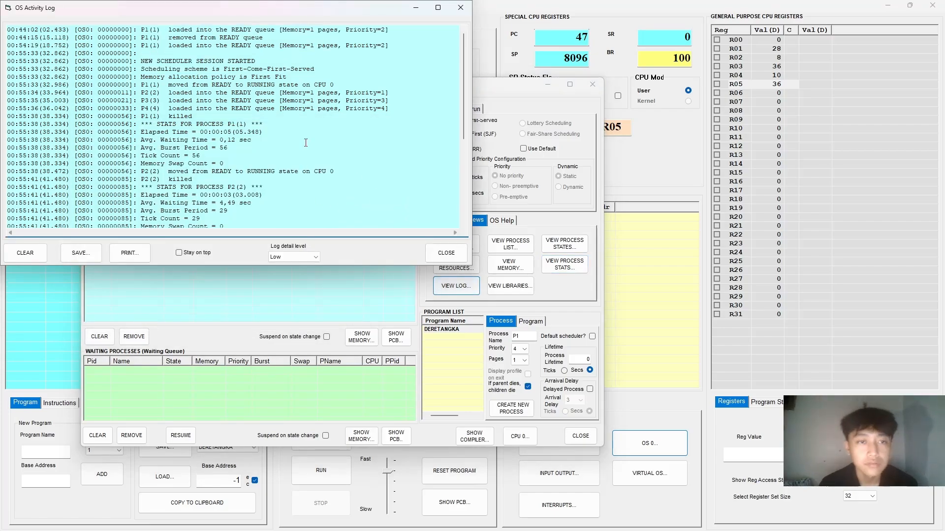
scroll(306, 142, down, 3)
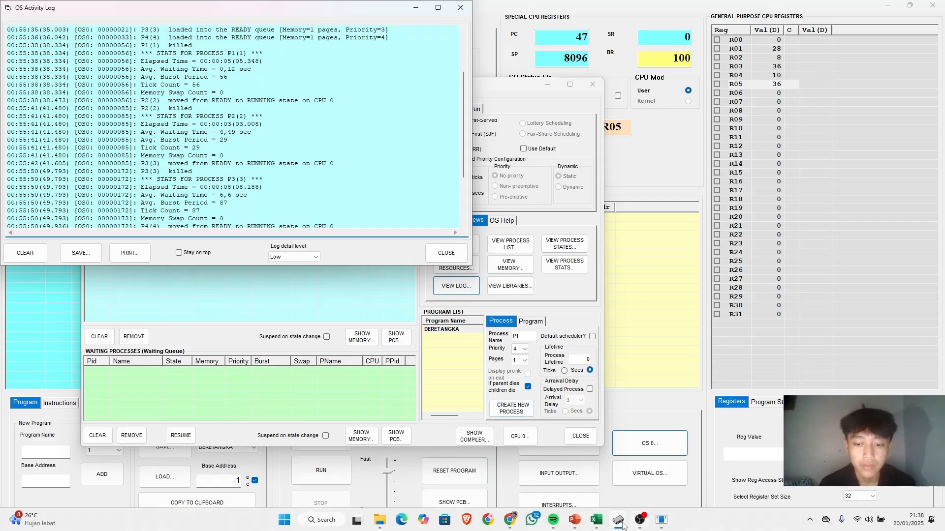
Step: Switch to the Rekap_Penjadwalan workbook in Excel and enter 5.348 as P1's turnaround time in cell I8
click(598, 520)
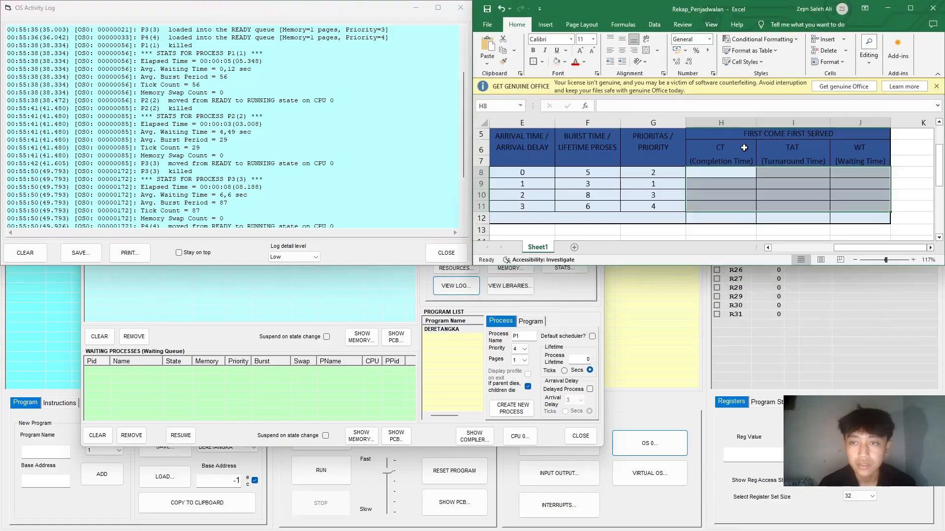
click(723, 181)
click(773, 171)
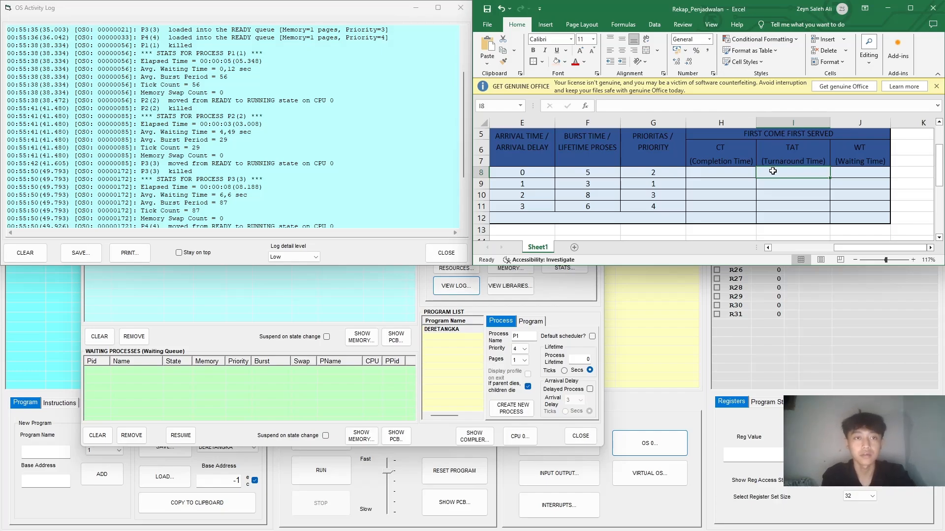
text(5)
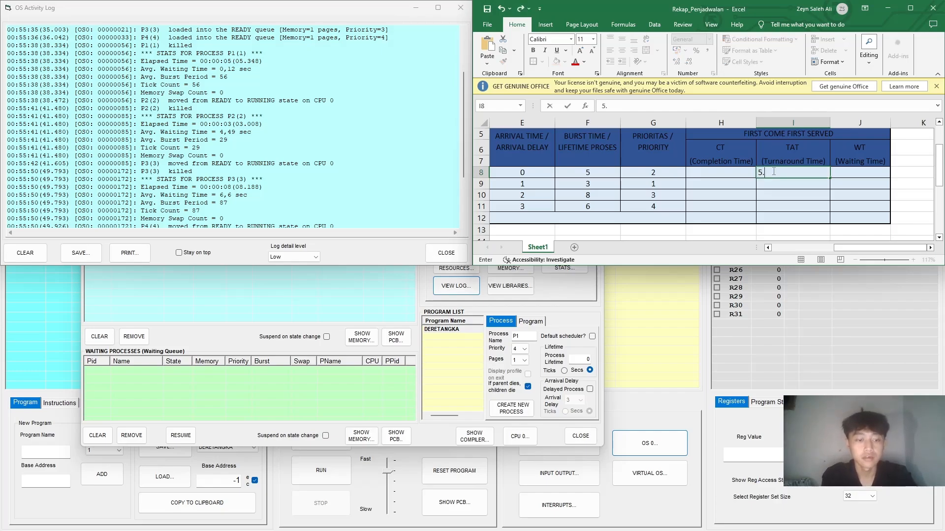
text(.348)
key(Left)
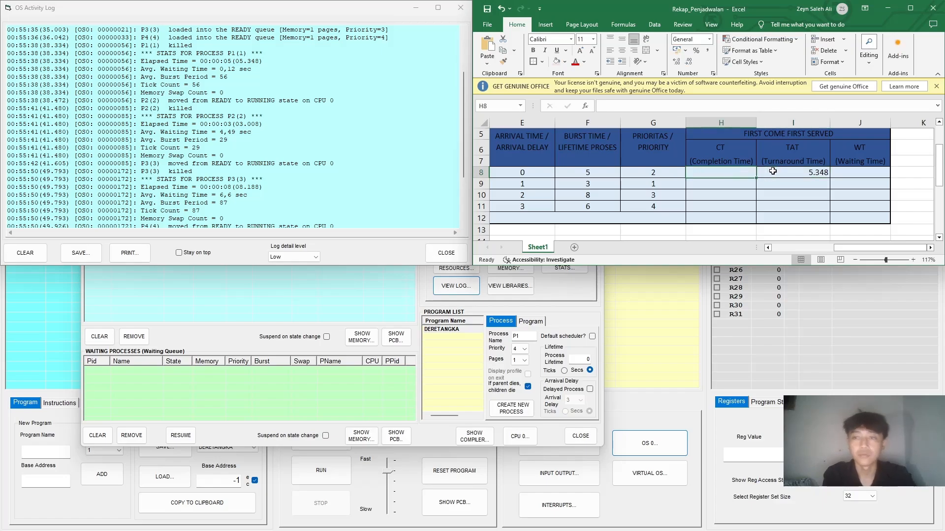
Step: Enter 3.008 as P2's turnaround time in cell I9
key(Down)
key(Right)
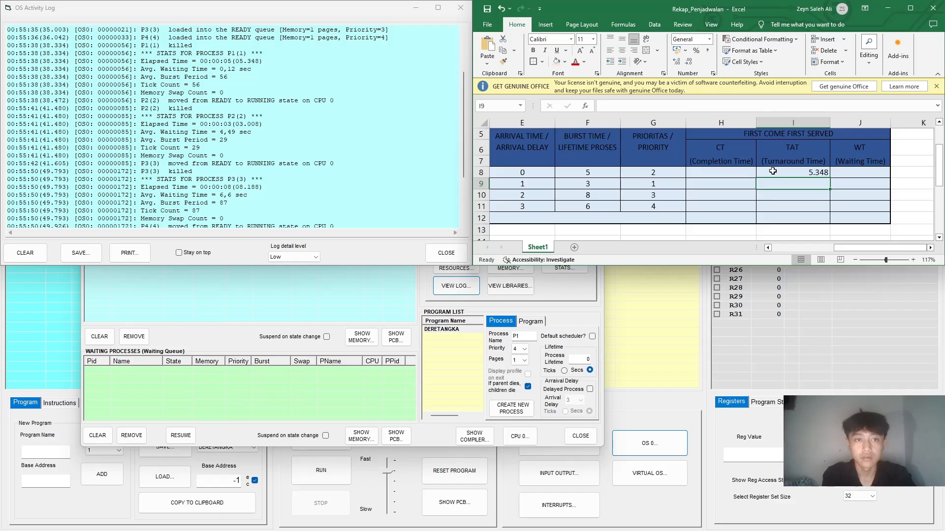
text(3)
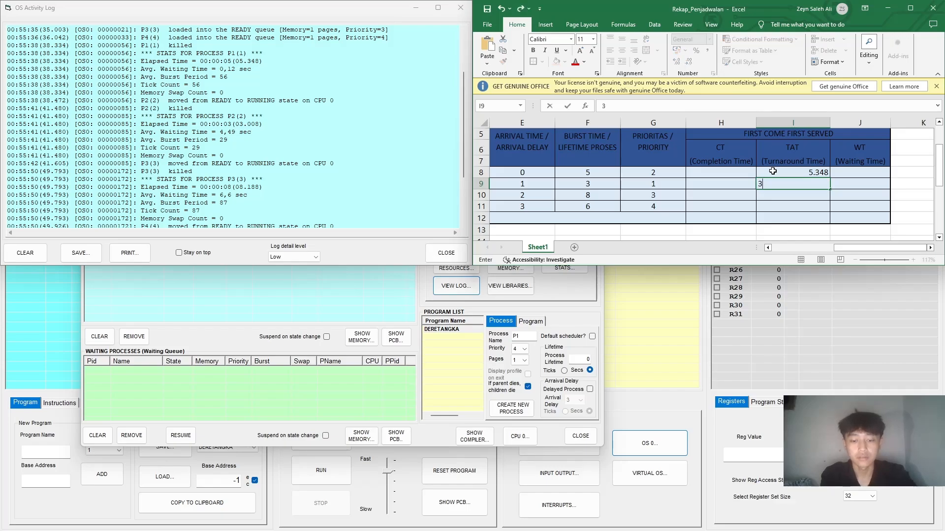
text(.00)
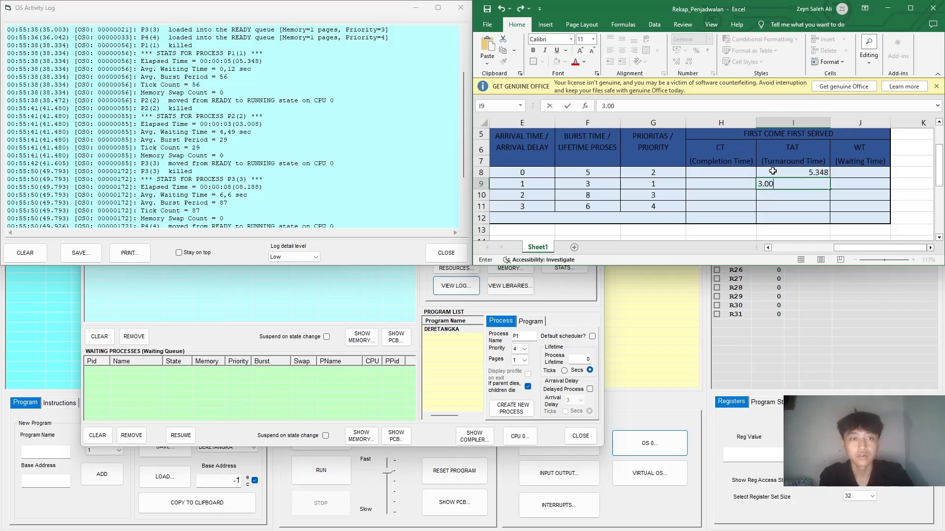
text(8)
key(Return)
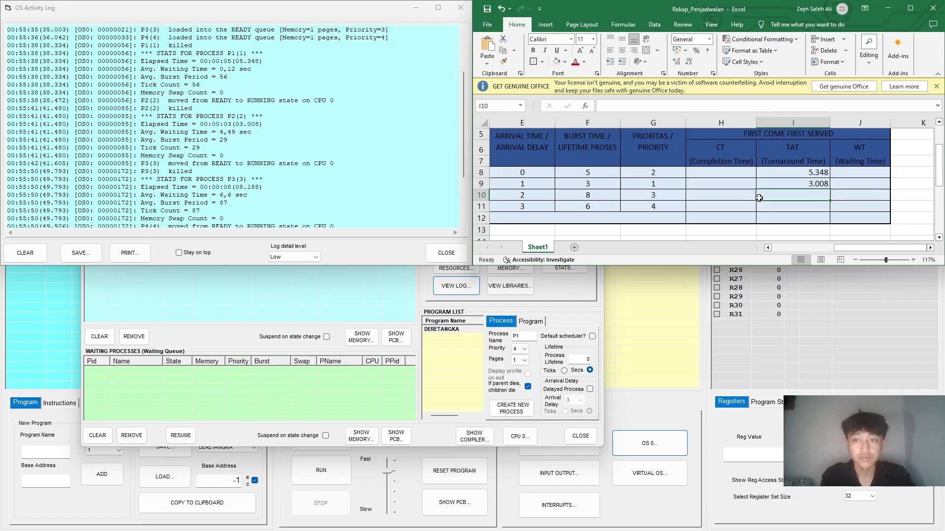
Step: Enter the turnaround times of P3 and P4 from the activity log: 8.188 in cell I10 and 6.070 in cell I11
text(8)
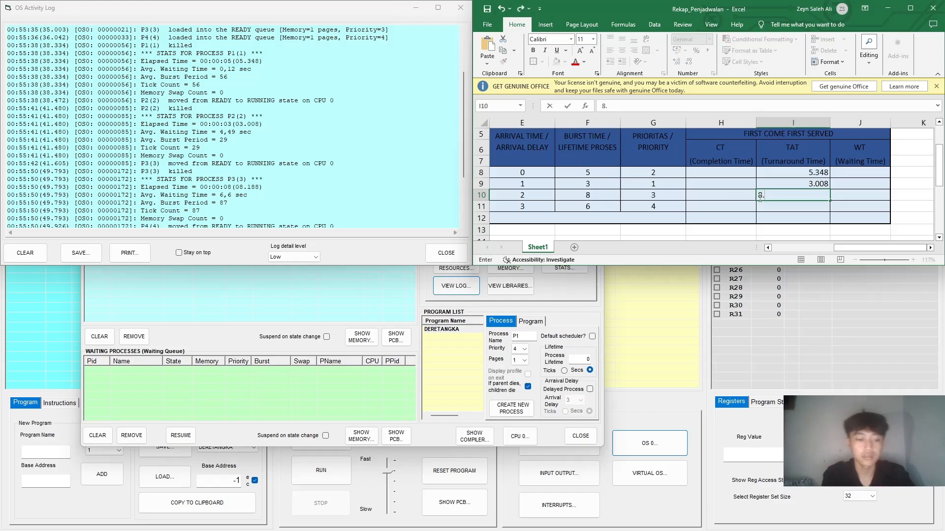
text(.188)
key(Return)
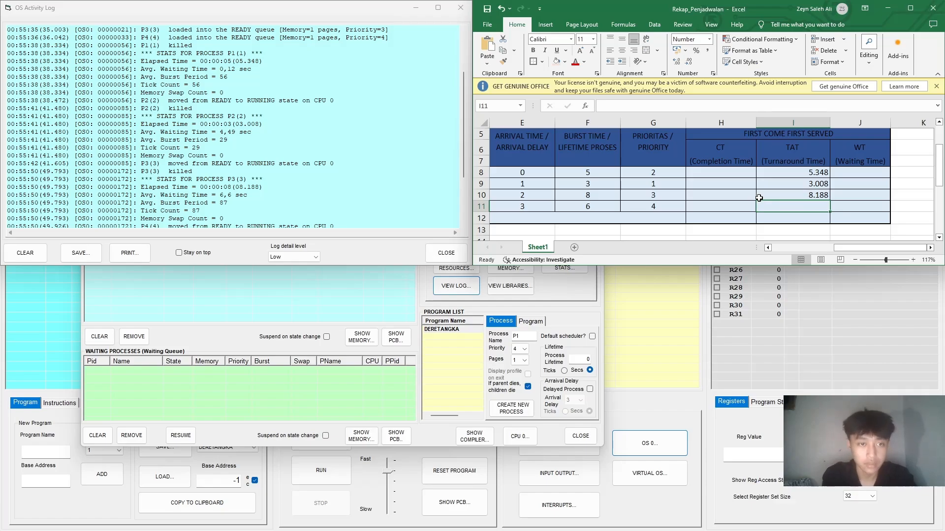
scroll(321, 154, down, 2)
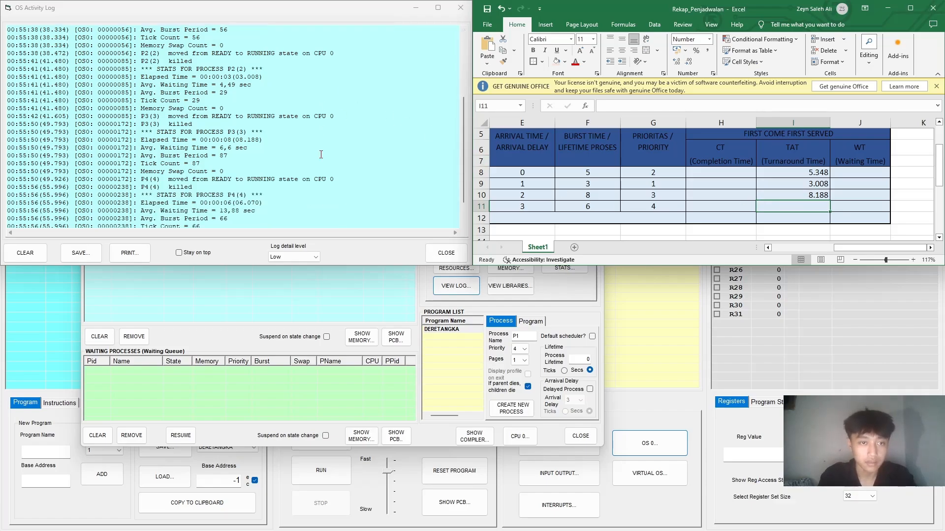
text(6)
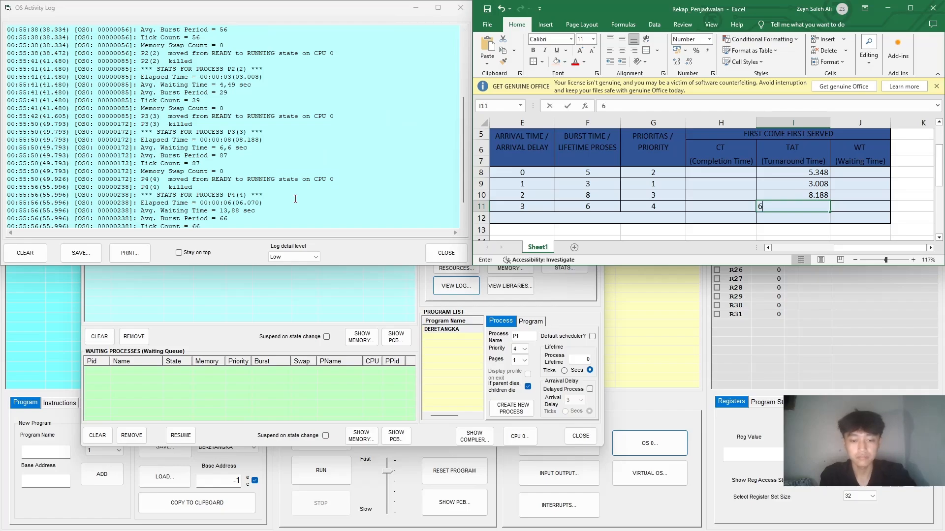
text(.070)
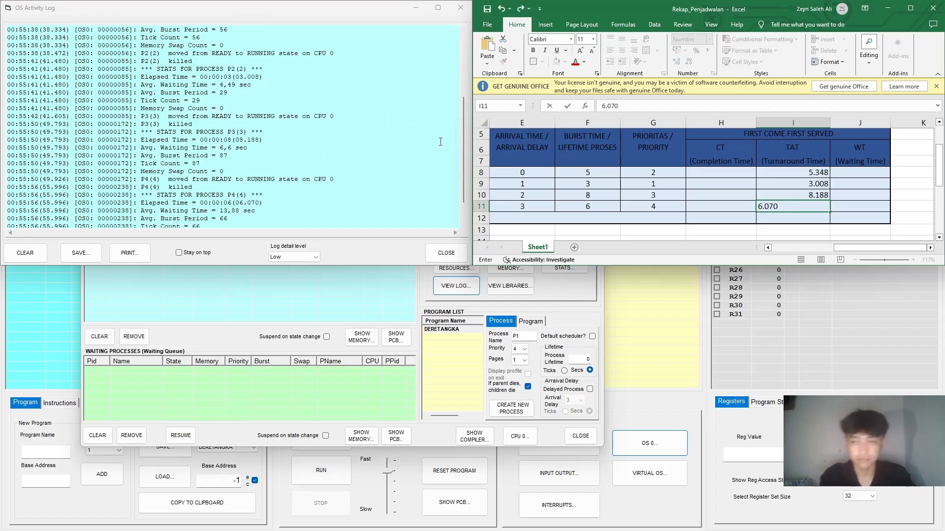
Step: Enter the waiting times of P4 and P3 from the activity log: 13,88 in cell J11 and 6,6 in cell J10
click(856, 210)
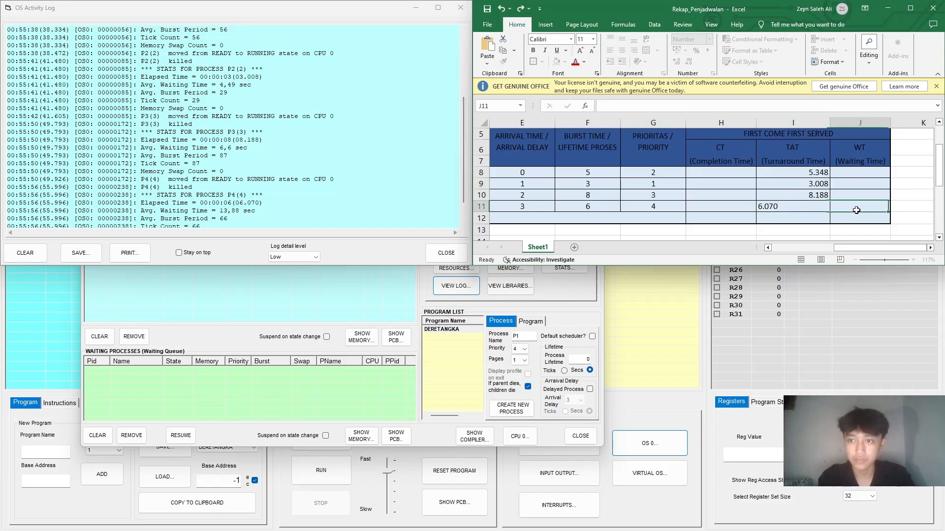
scroll(294, 198, down, 1)
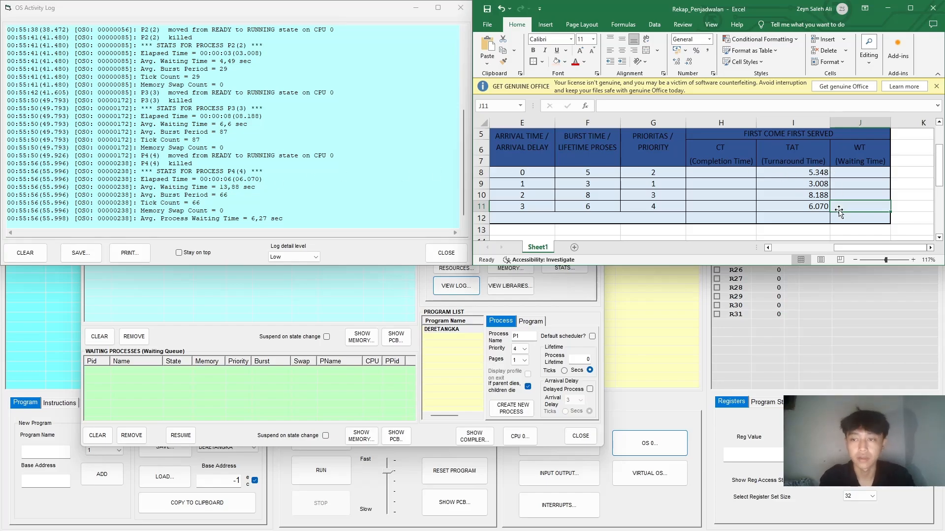
text(13,88)
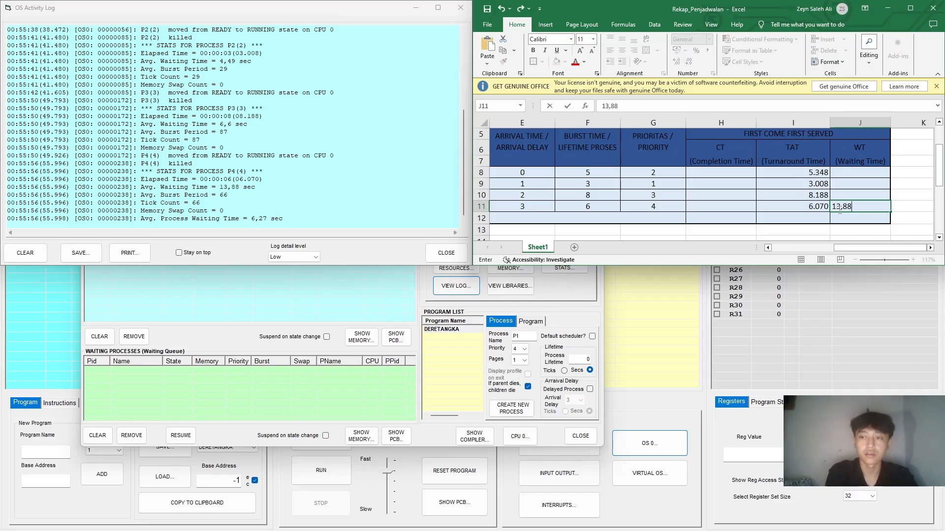
key(Up)
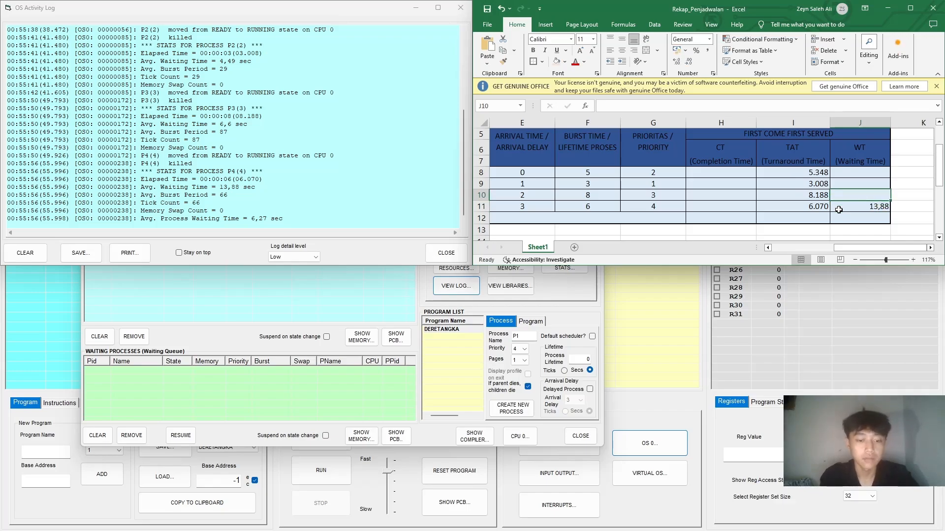
text(6,6)
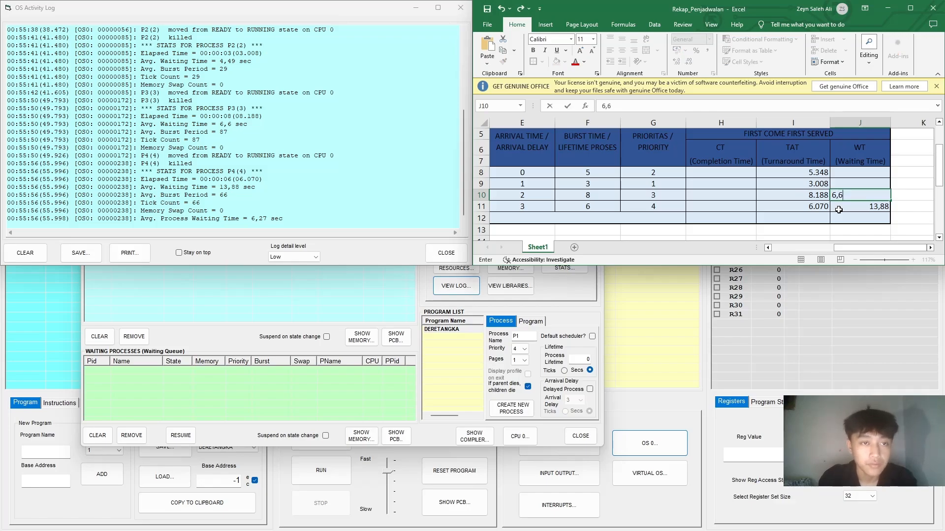
key(Up)
Step: Enter the waiting times of P2 and P1 from the activity log: 4,49 in cell J9 and 0,12 in cell J8
text(4)
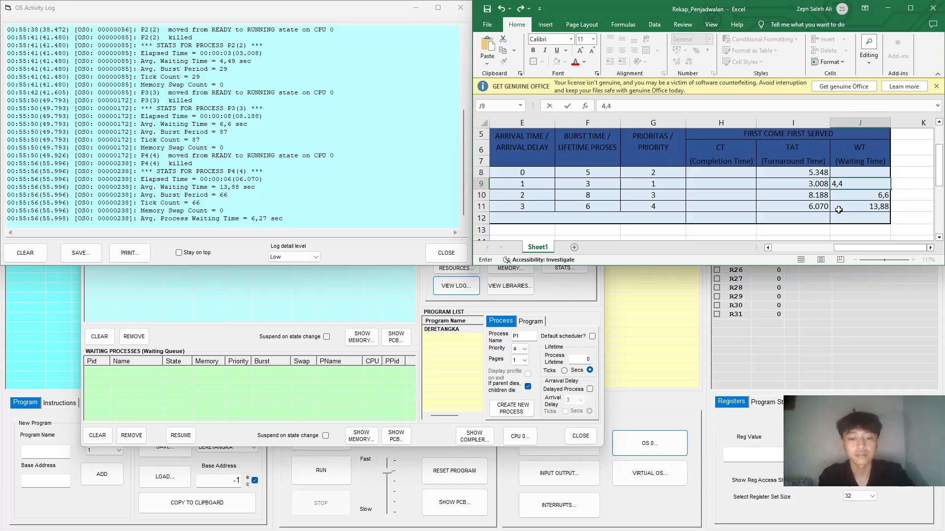
text(,49)
key(Up)
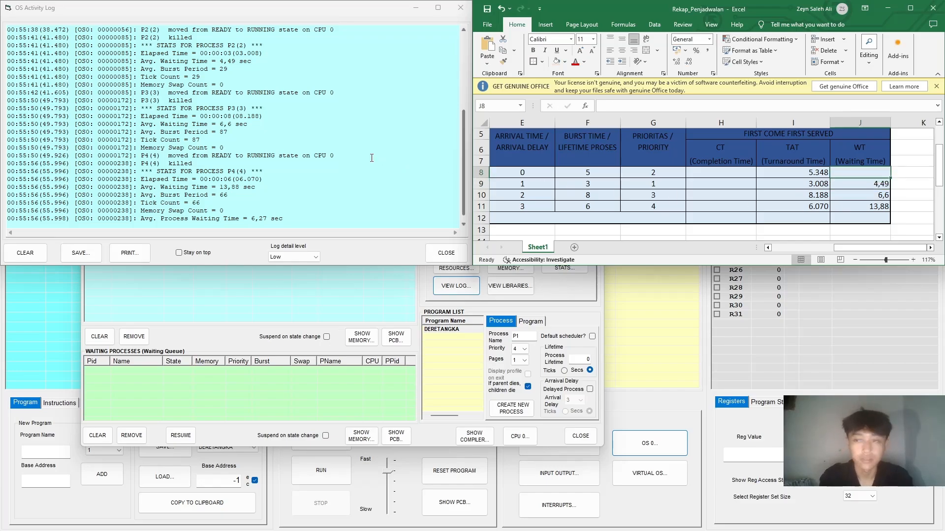
scroll(364, 154, up, 3)
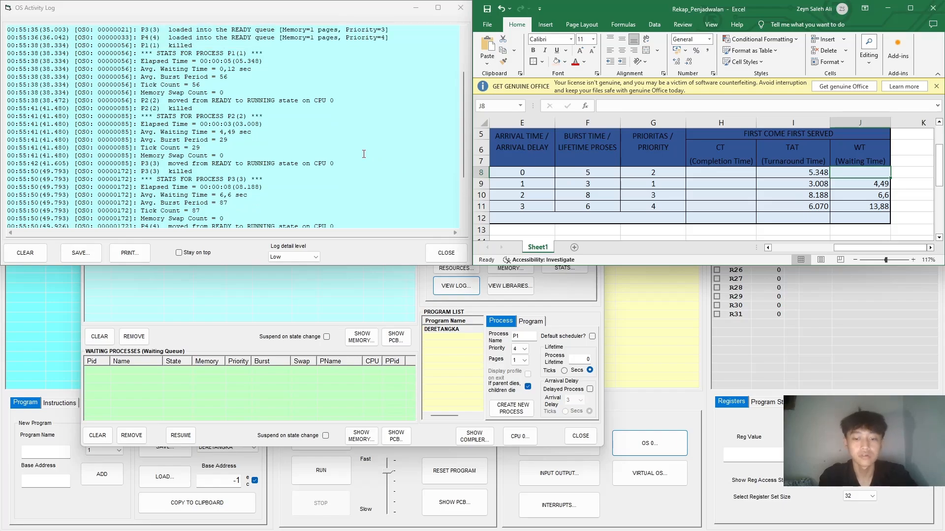
text(0)
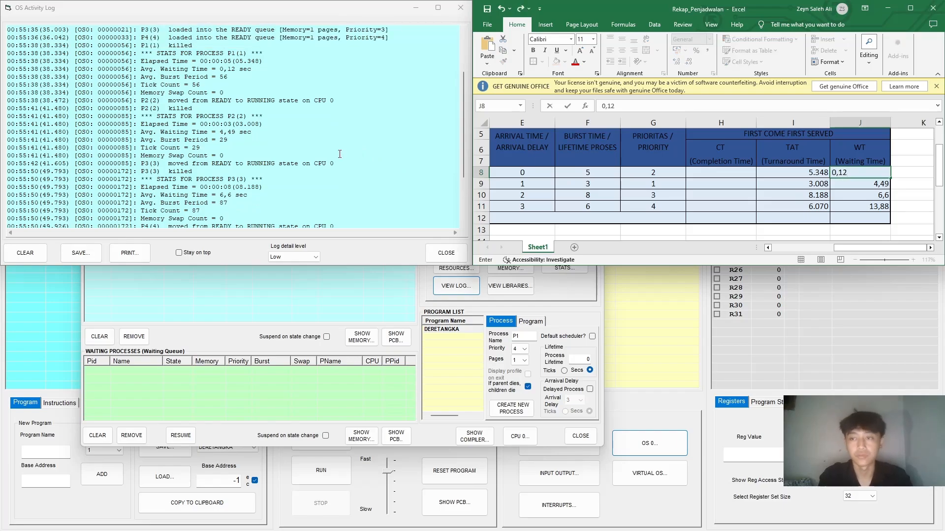
text(,12)
Step: Enter the completion times of P1 and P2 as 5.348 in cell H8 and 4.008 in cell H9
click(698, 172)
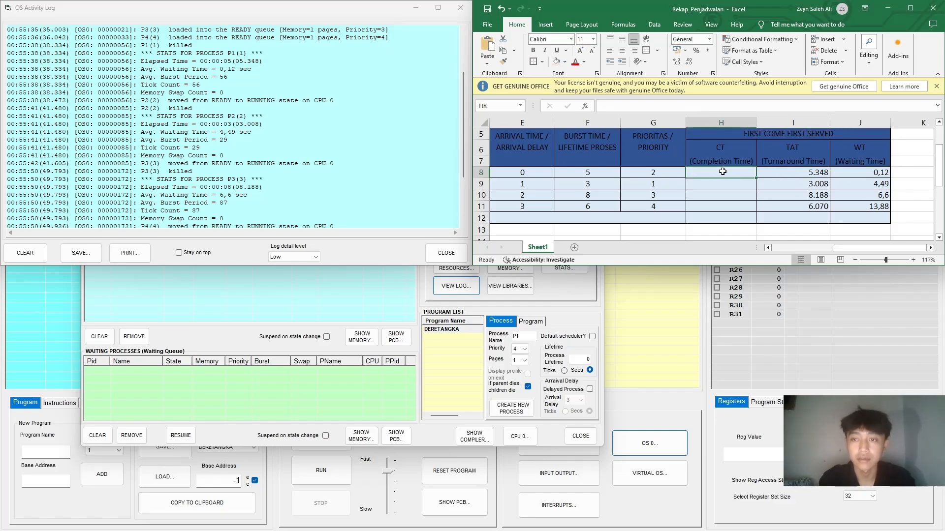
click(796, 172)
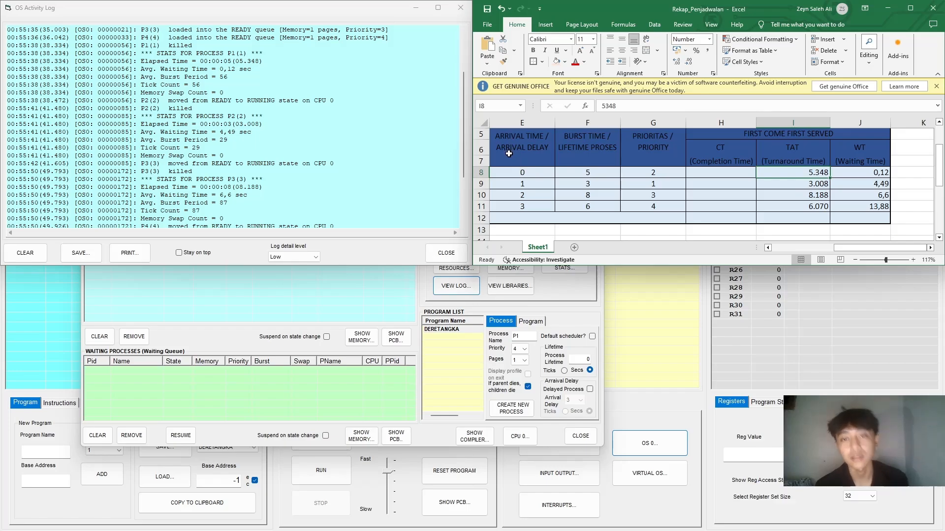
click(728, 174)
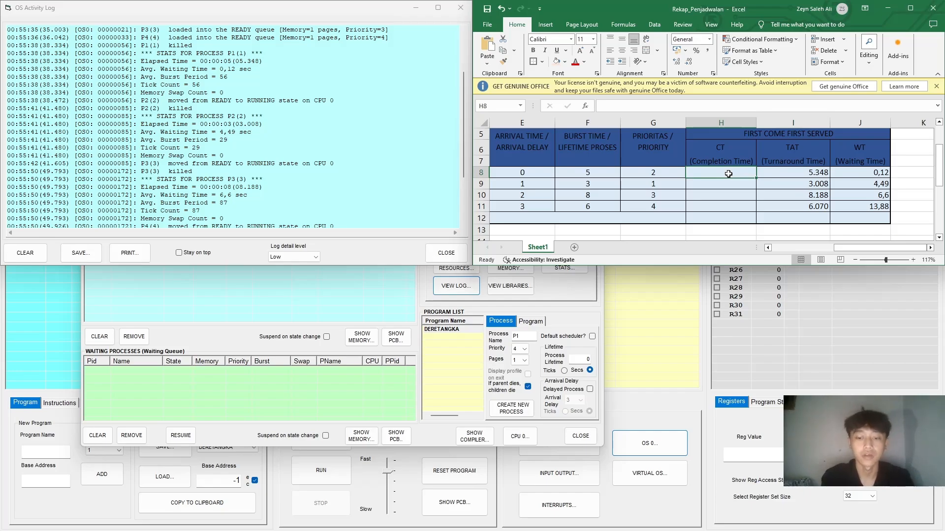
text(5.)
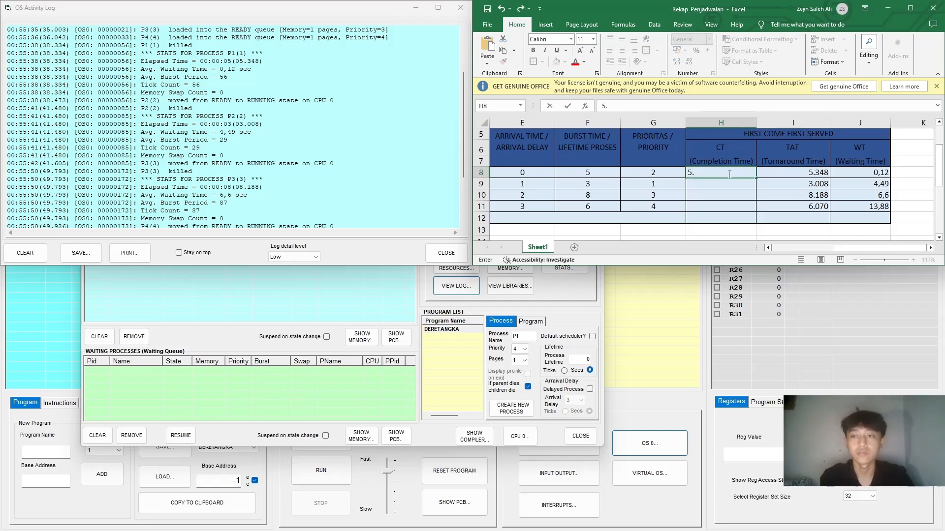
text(348)
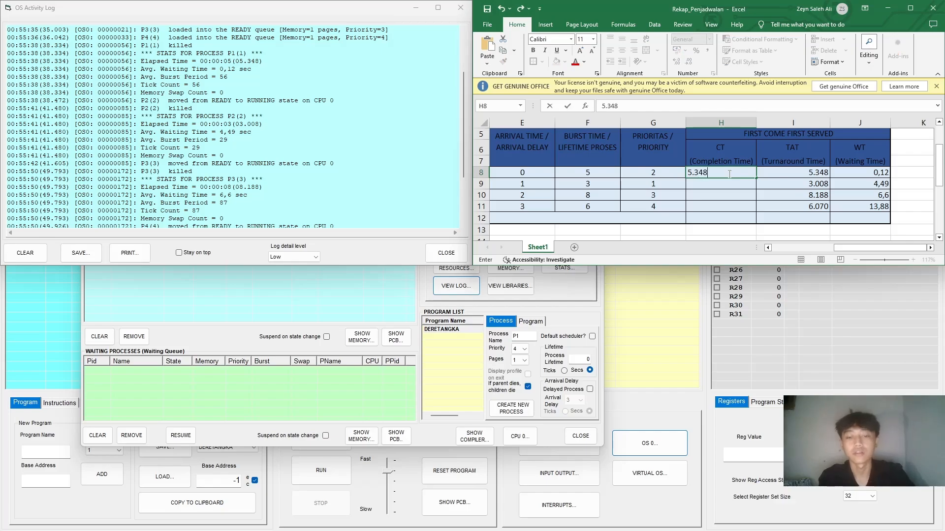
key(Return)
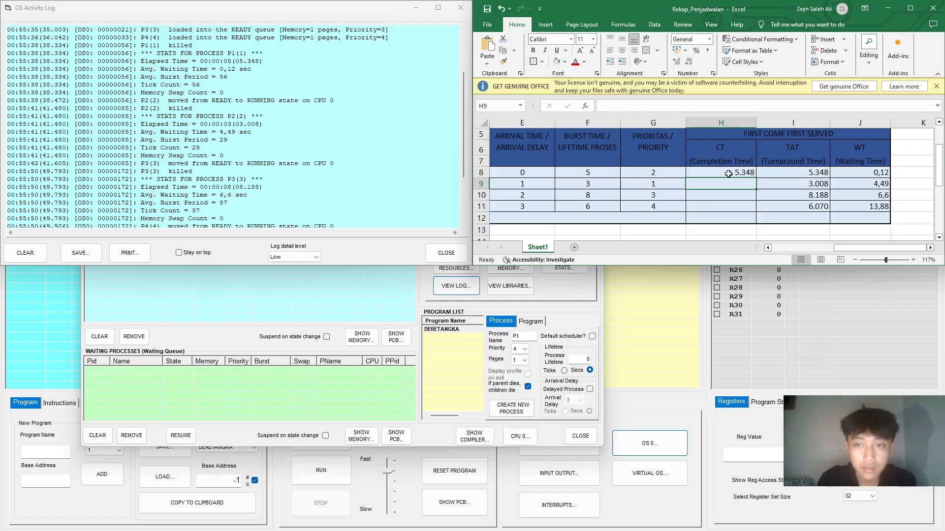
text(4.008)
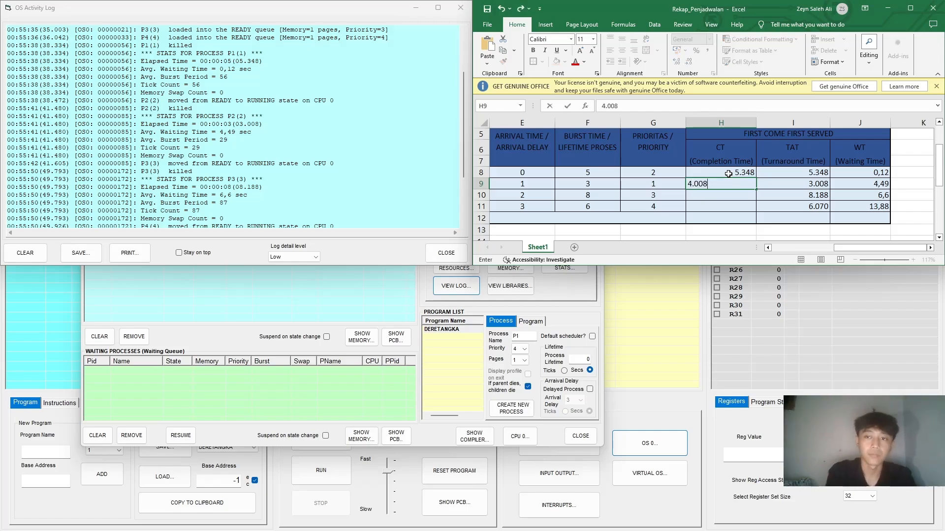
key(Return)
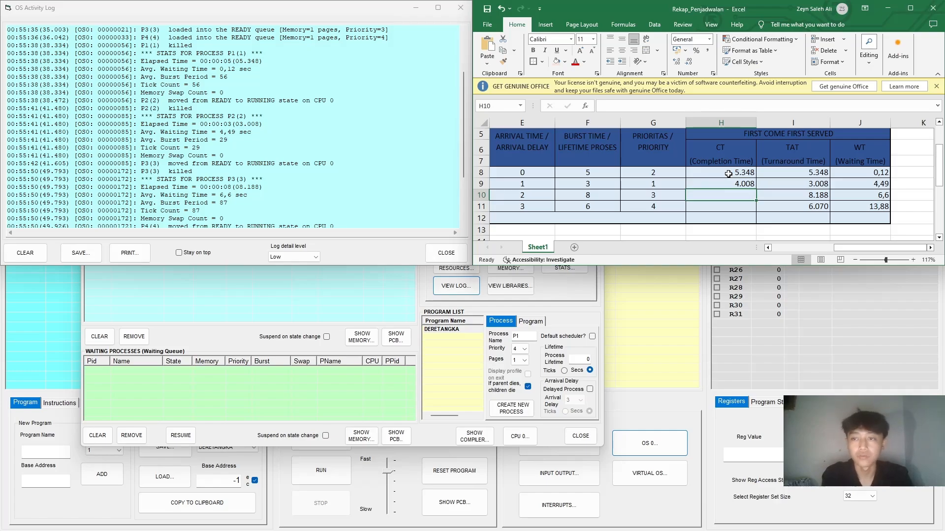
Step: Enter the completion times of P3 and P4 as 10.188 in cell H10 and 9.070 in cell H11
text(10.)
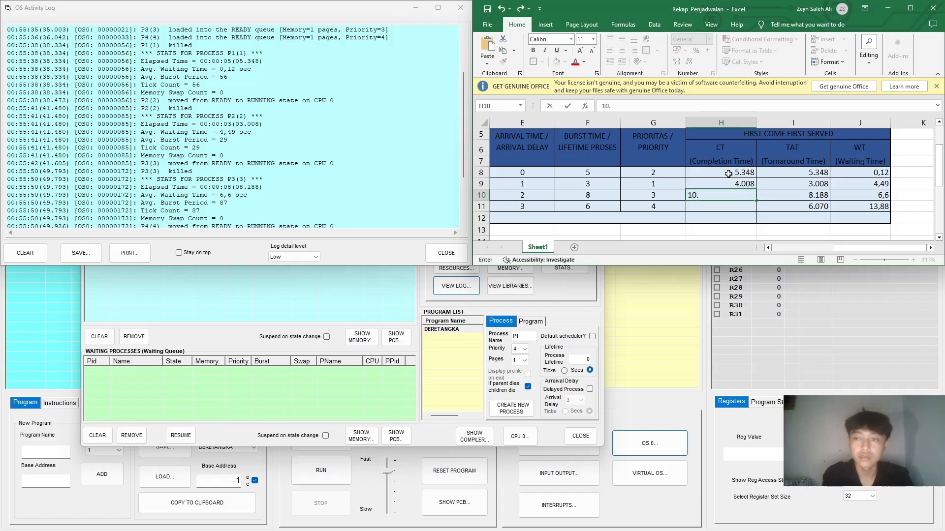
text(188)
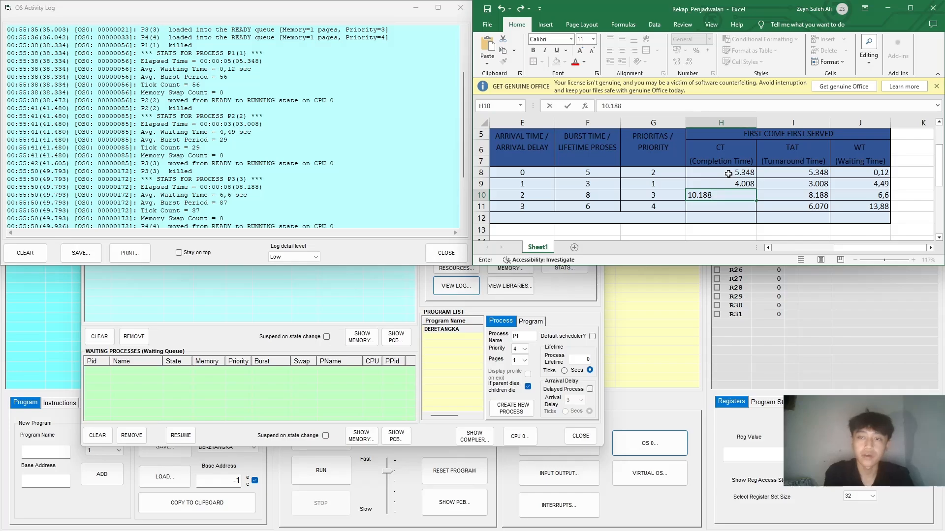
key(Return)
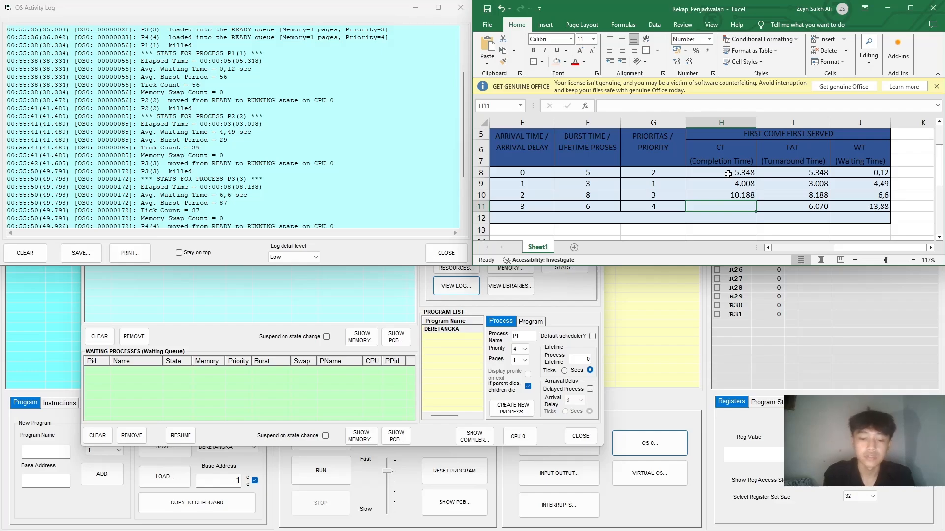
text(9.070)
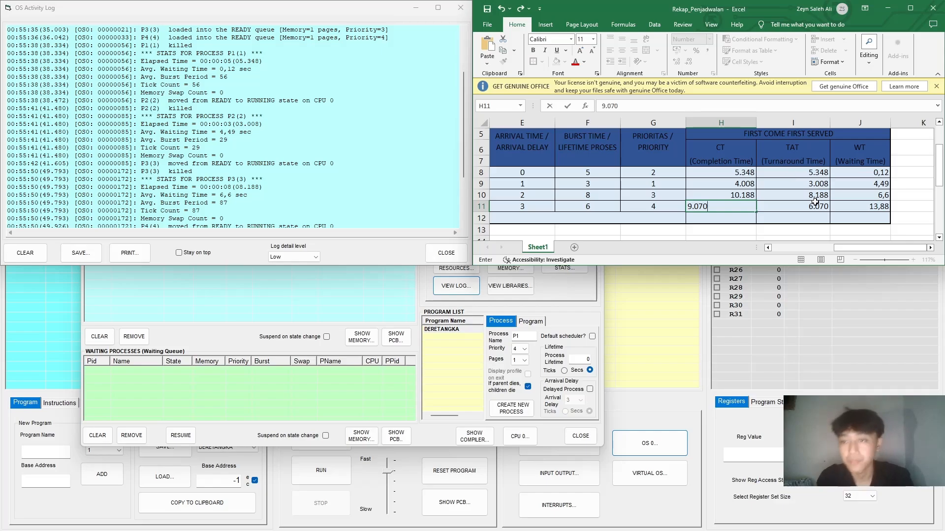
Step: Total the turnaround times in cell I12 with the formula =sum(I8:I11)
click(810, 218)
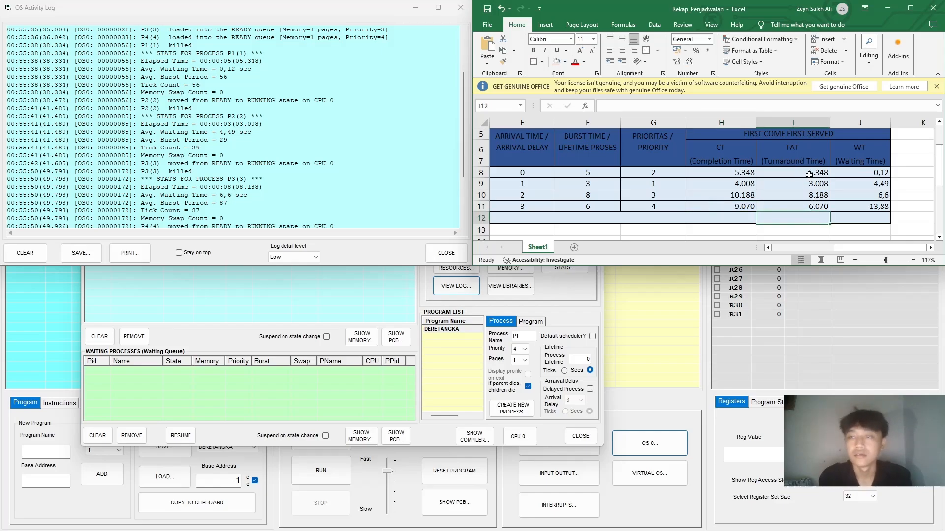
text(=)
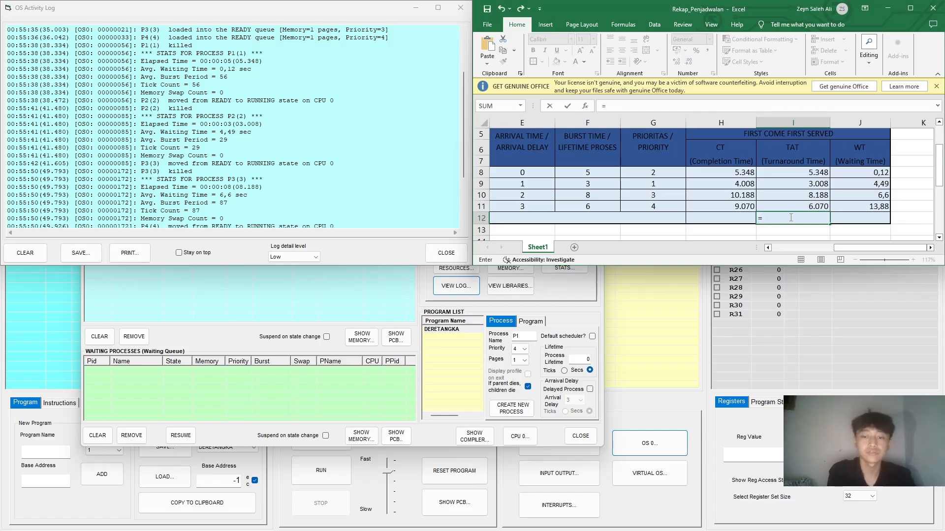
text(sum)
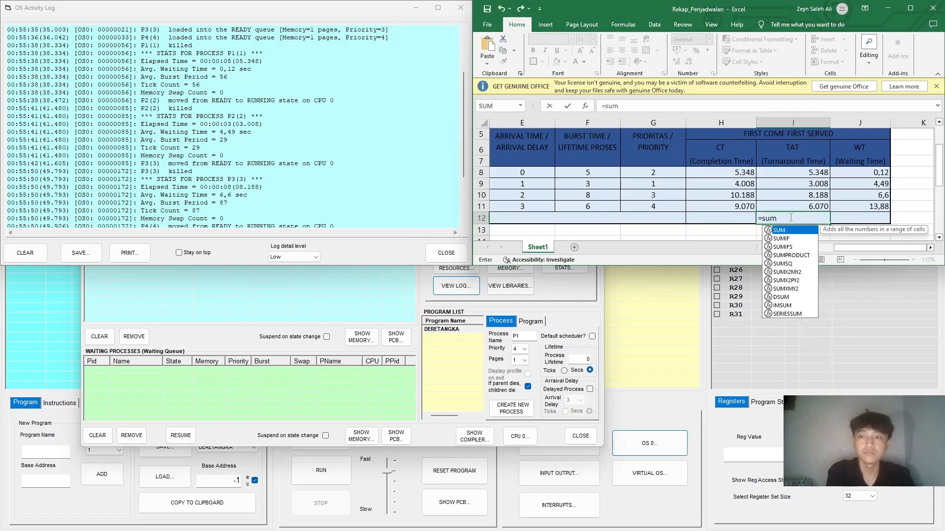
text(()
click(817, 173)
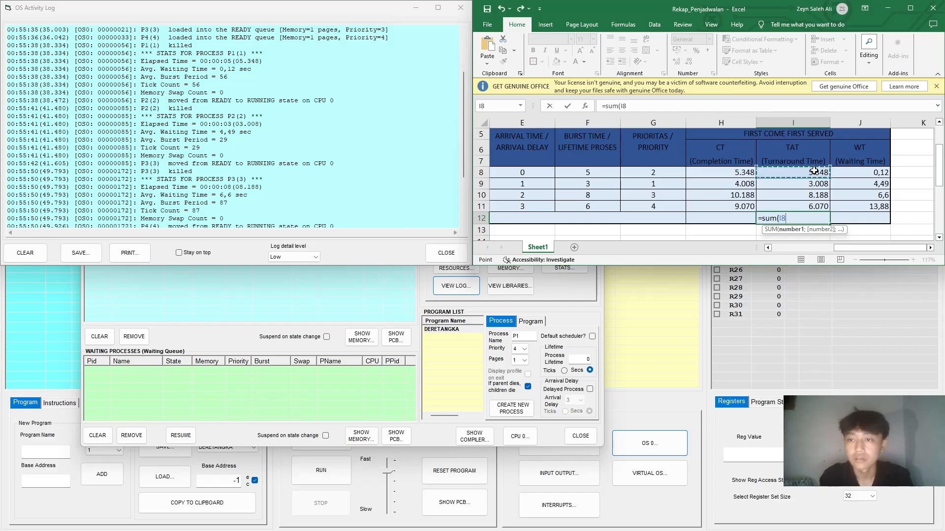
drag(827, 174, 830, 213)
text())
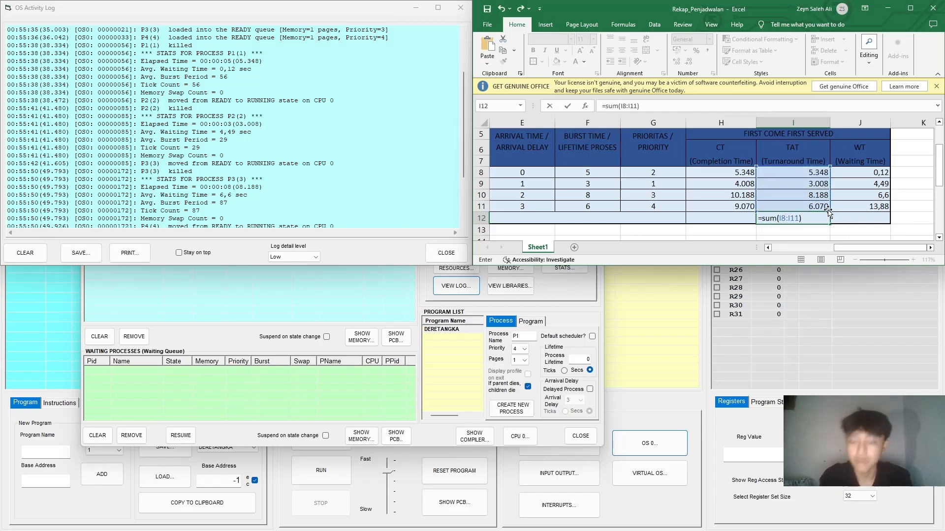
key(Return)
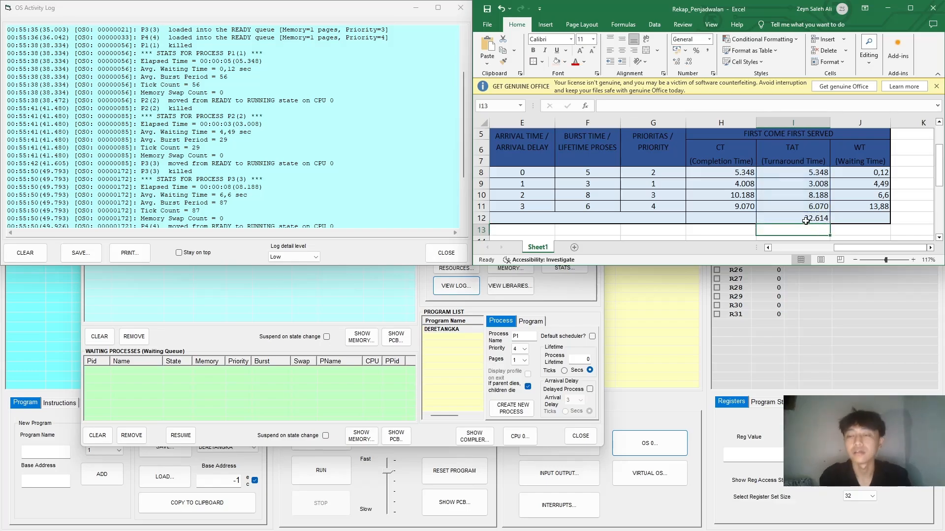
Step: Total the completion times in cell H12 with the formula =sum(H8:H11)
click(741, 219)
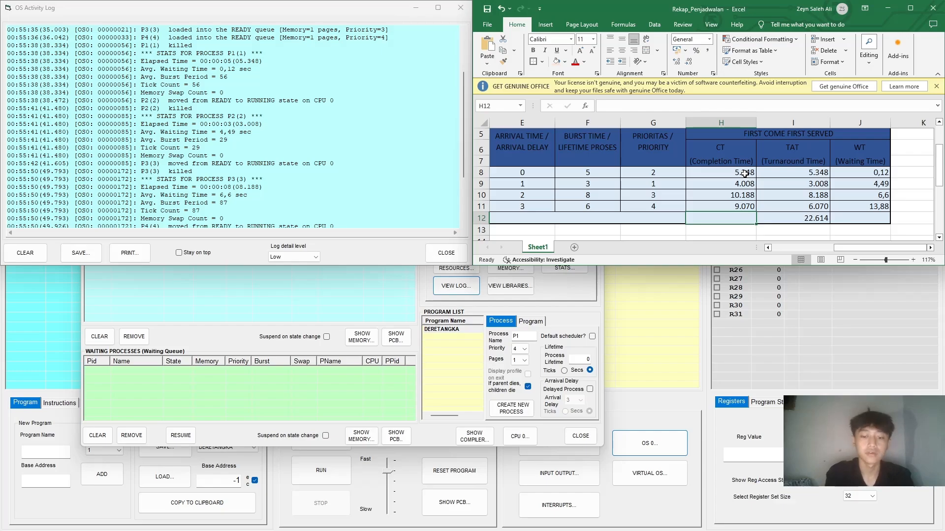
text(=sum()
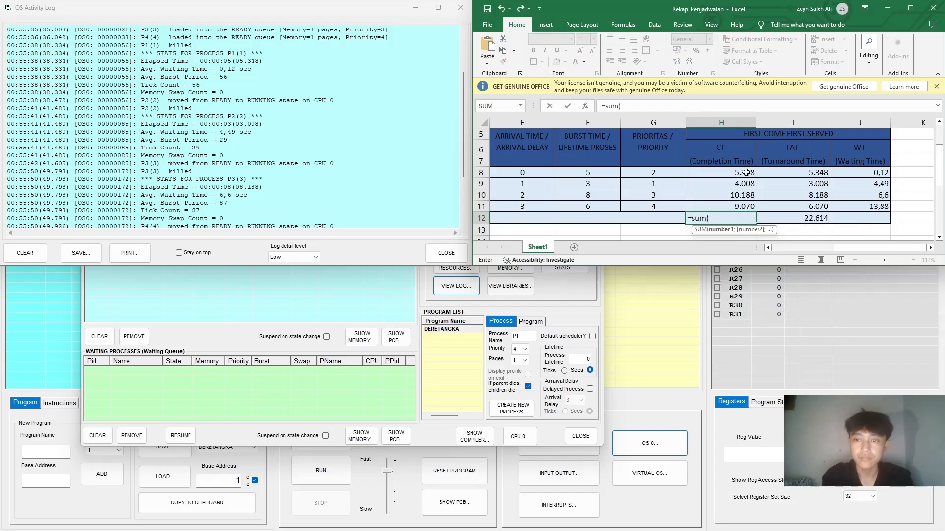
click(744, 173)
drag(755, 178, 749, 207)
text())
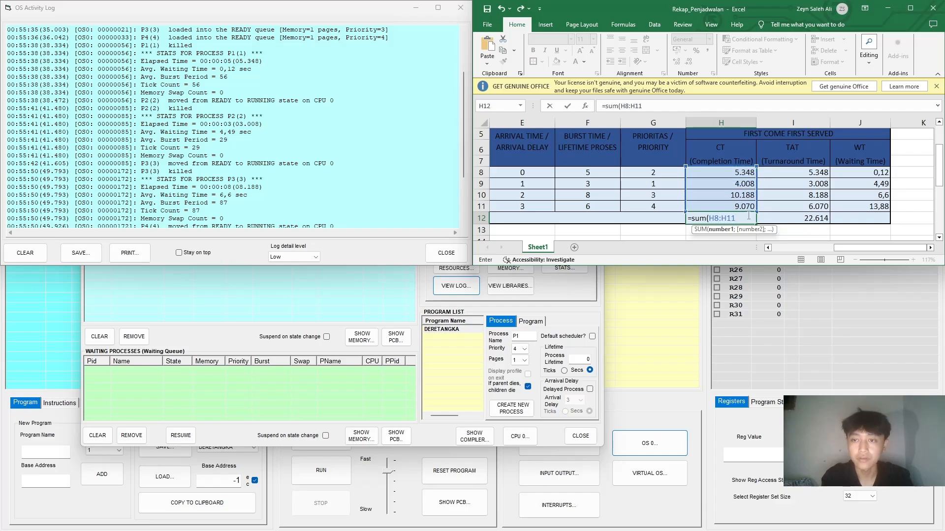
key(Return)
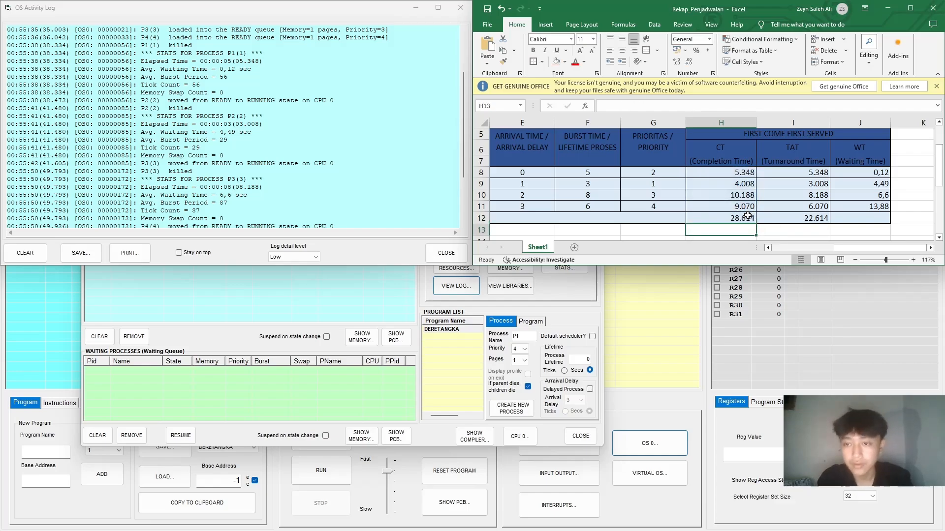
Step: Review the turnaround total in cell I12 and the Shortest Job First table's arrival, burst and priority values
click(816, 219)
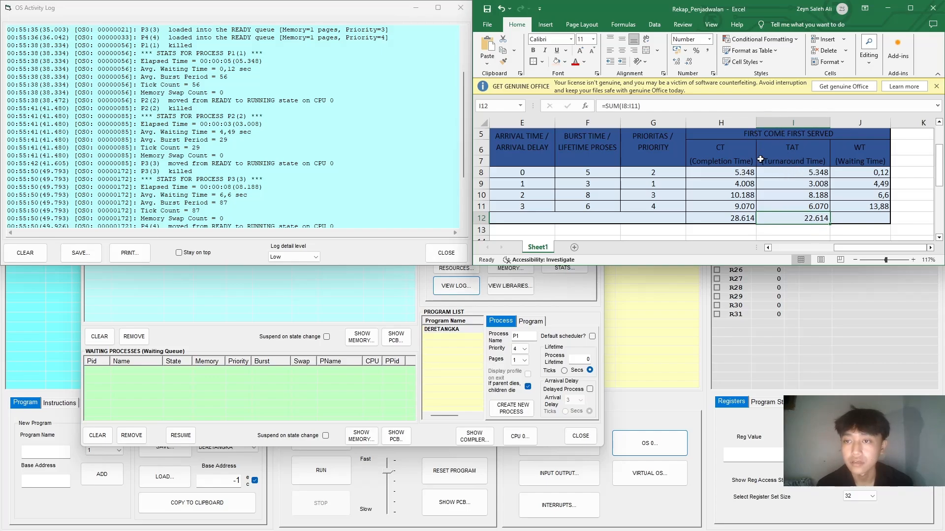
scroll(762, 159, up, 1)
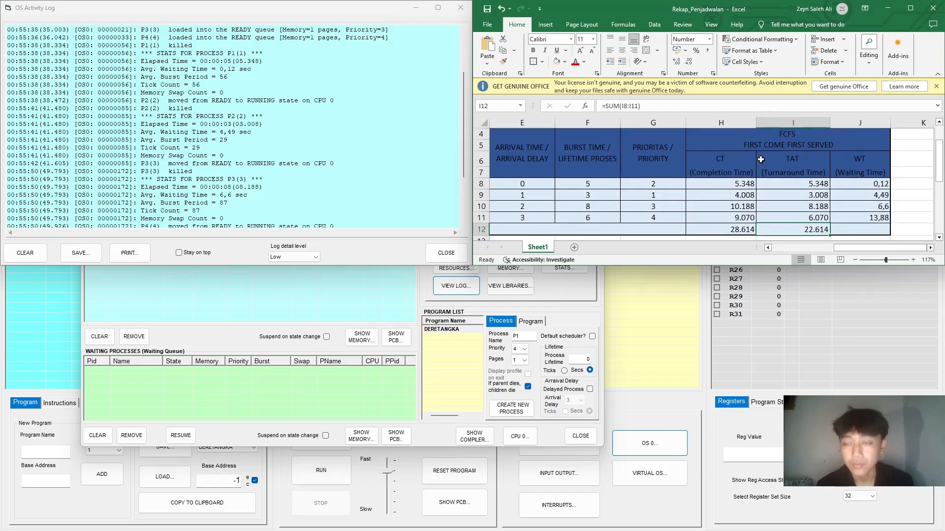
scroll(761, 160, down, 4)
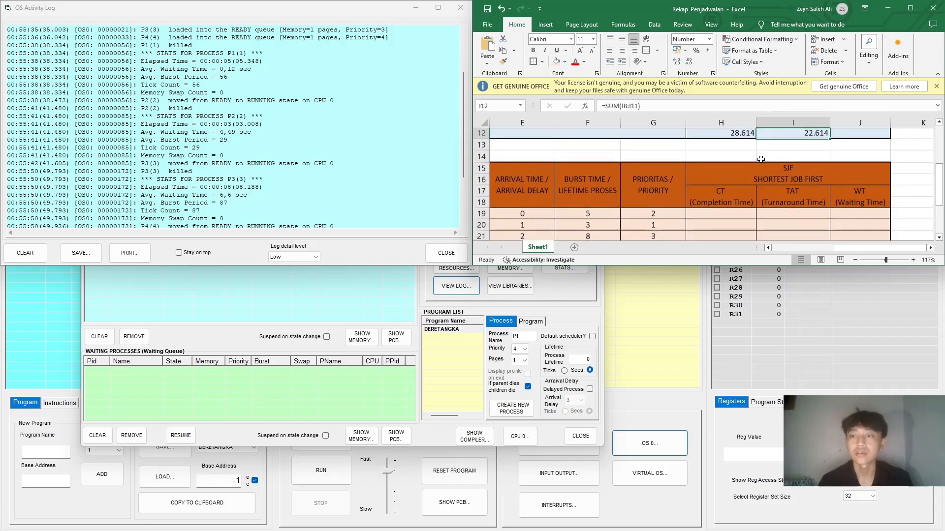
scroll(761, 159, down, 1)
scroll(761, 160, left, 1)
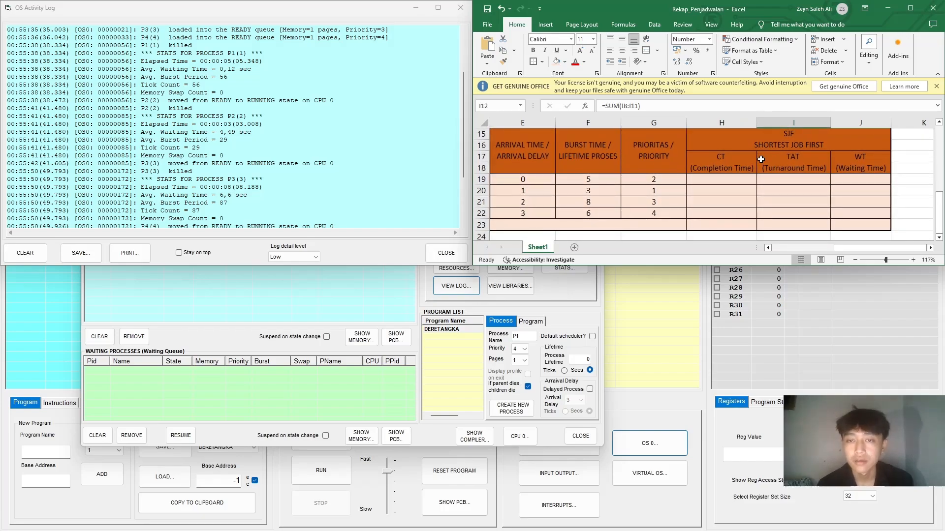
scroll(761, 160, left, 1)
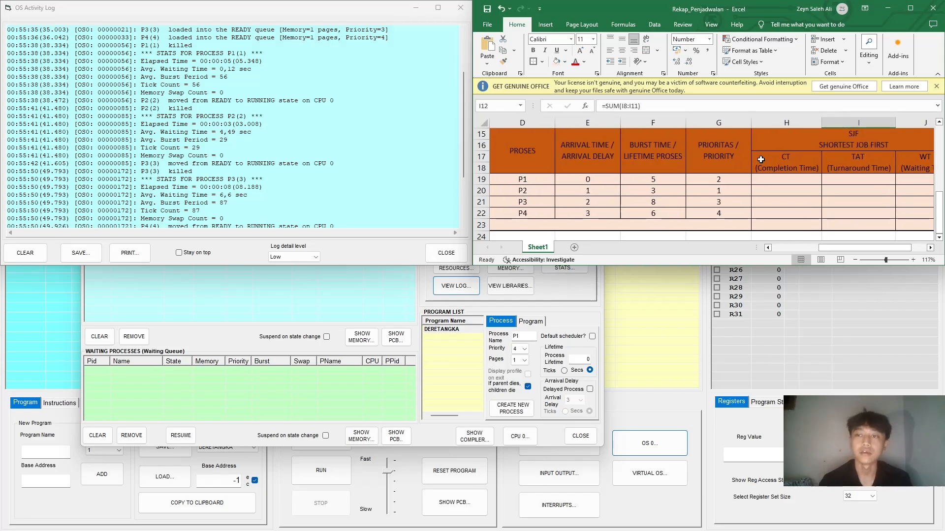
scroll(761, 160, up, 4)
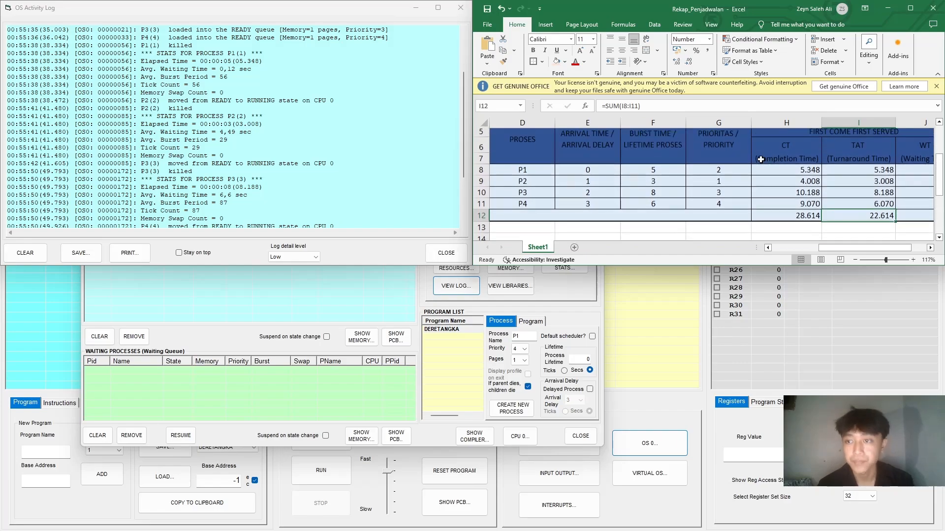
Step: Close the OS simulator window and load the source file deretAngka into the program compiler
click(578, 434)
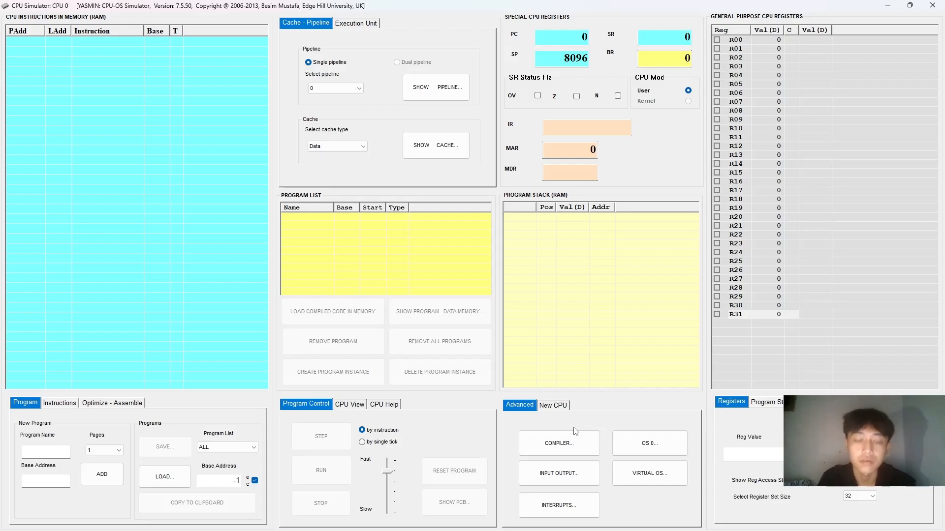
click(559, 452)
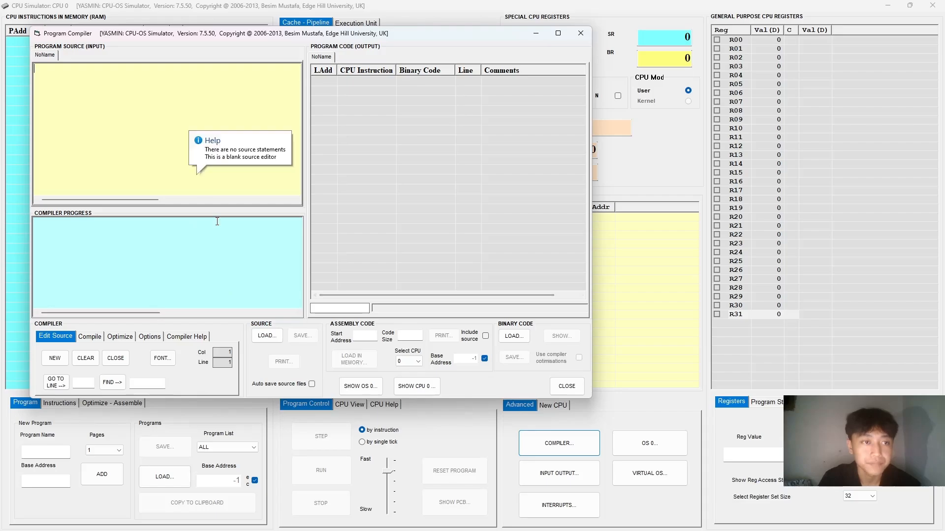
click(269, 337)
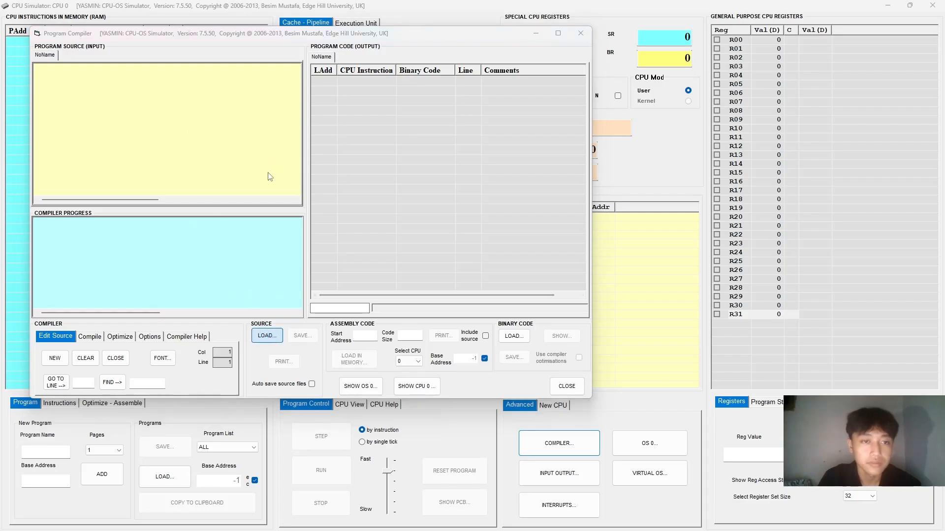
double_click(364, 345)
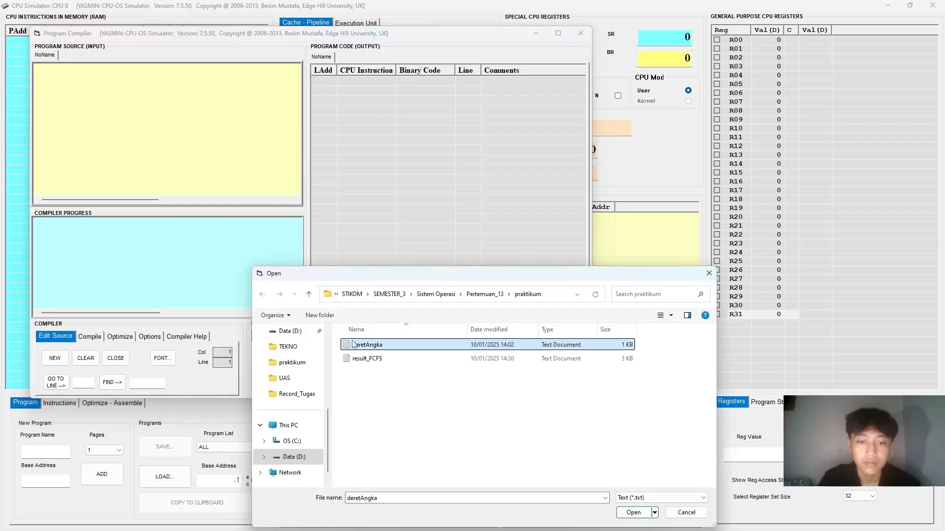
Step: Remove the indentation in front of the "i=0" and "next" lines of the deretAngka source
click(58, 77)
key(BackSpace)
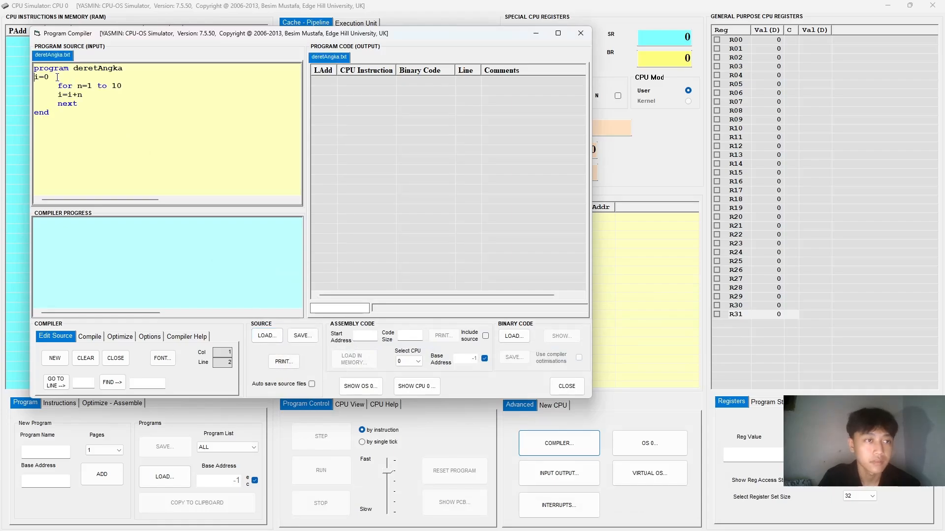
click(57, 104)
key(BackSpace)
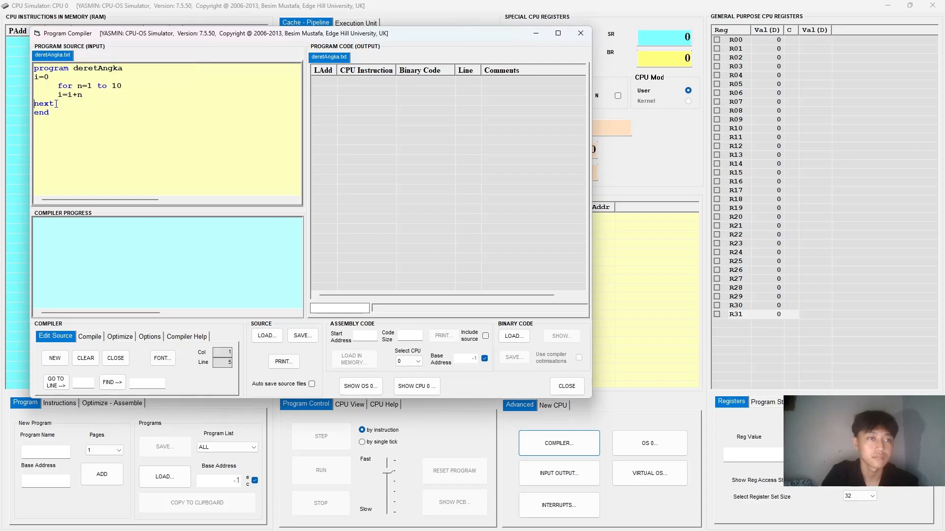
Step: Compile the deretAngka program and load its code into memory at base address 100
click(484, 359)
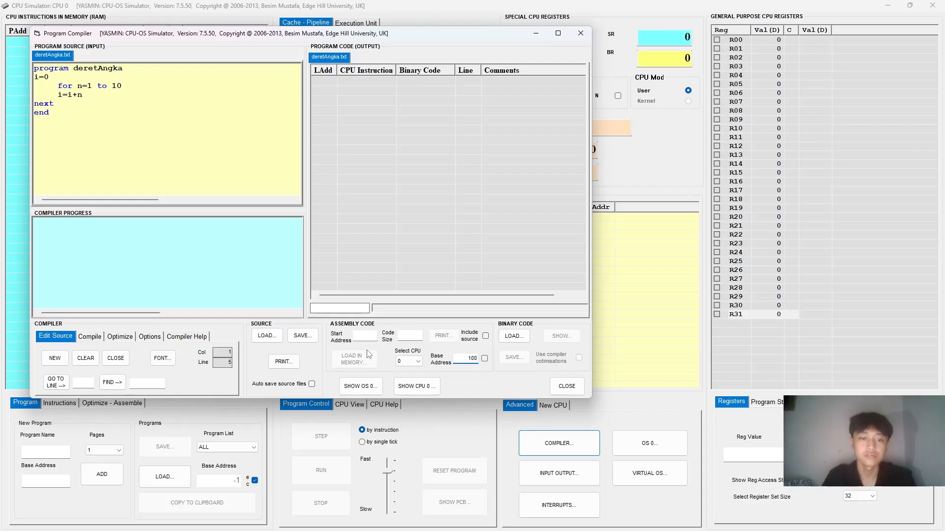
click(90, 338)
click(63, 359)
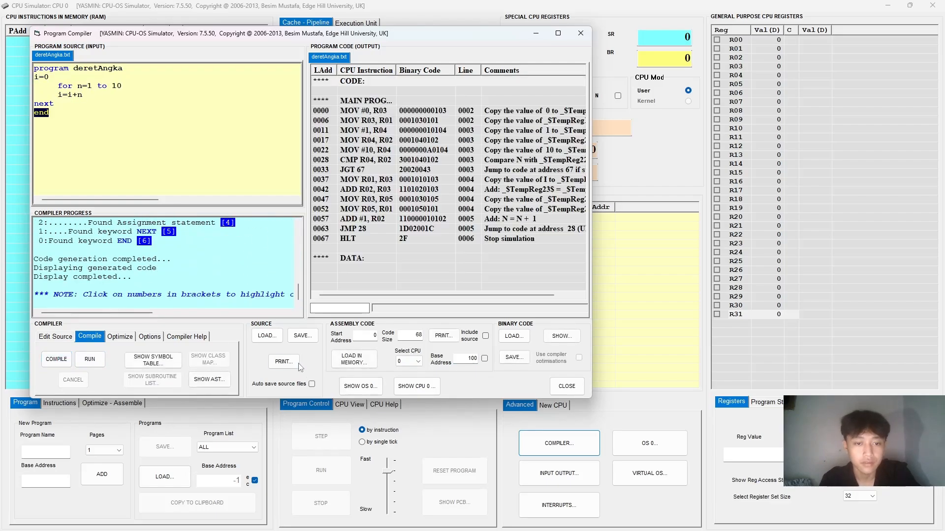
click(353, 360)
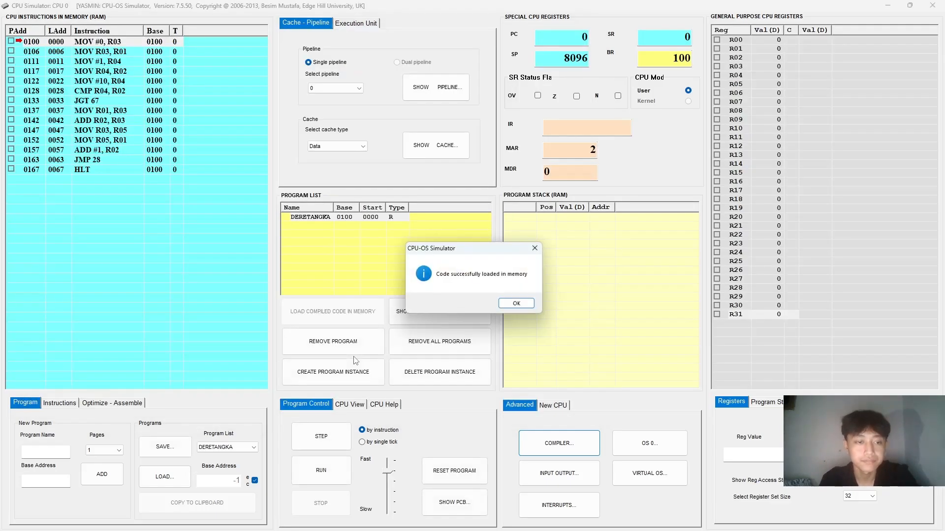
click(516, 304)
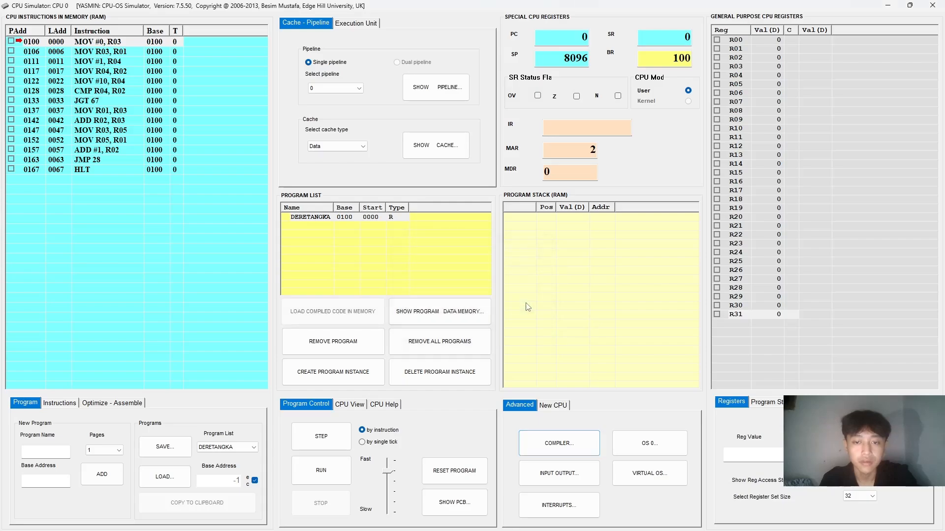
Step: In the OS simulator, choose Shortest-Job-First scheduling and create process P1 with priority 2, a 5-second lifetime and no arrival delay
click(630, 440)
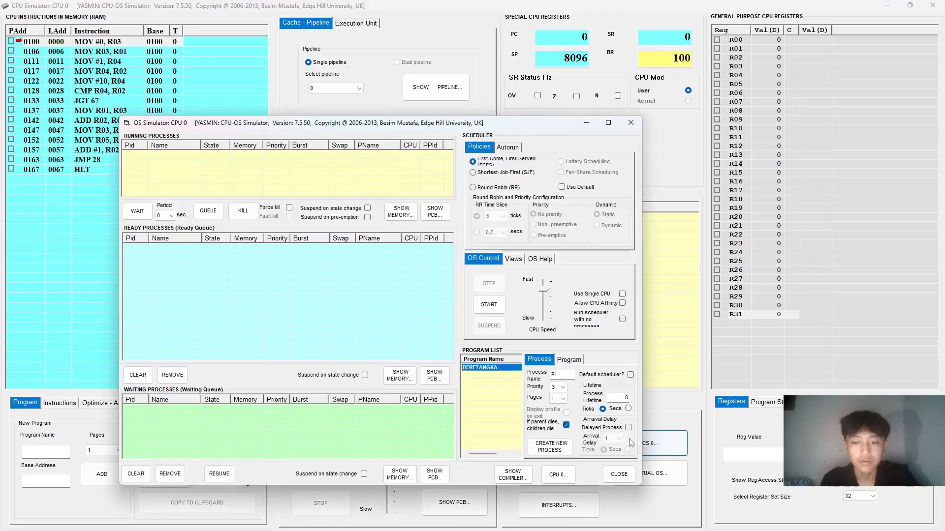
click(475, 173)
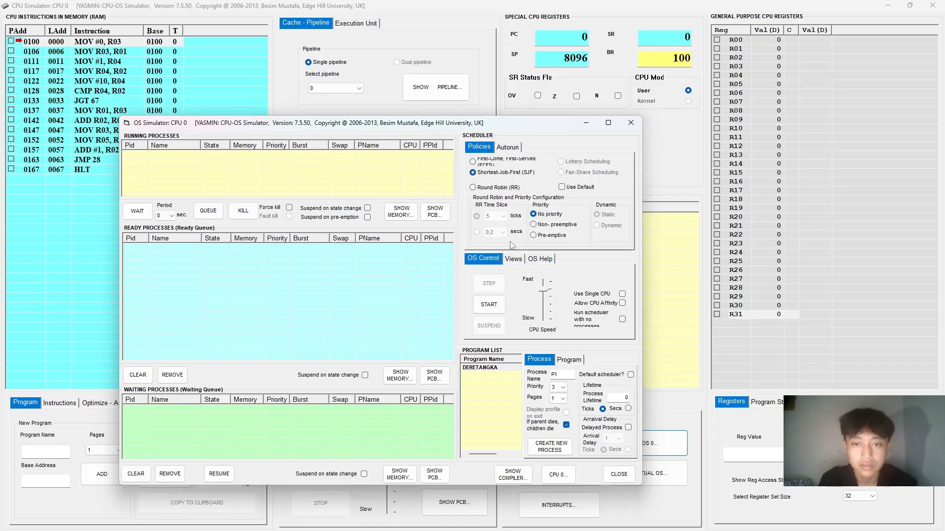
click(563, 388)
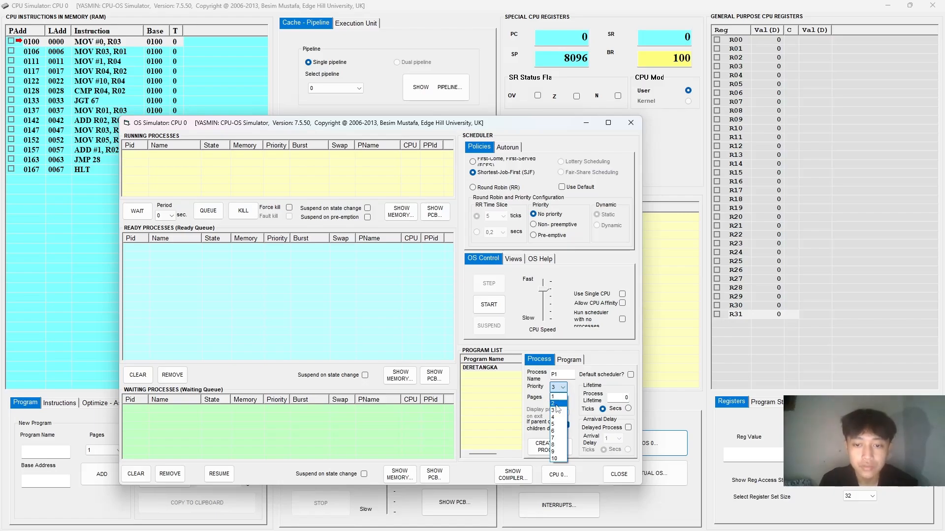
click(557, 404)
click(623, 399)
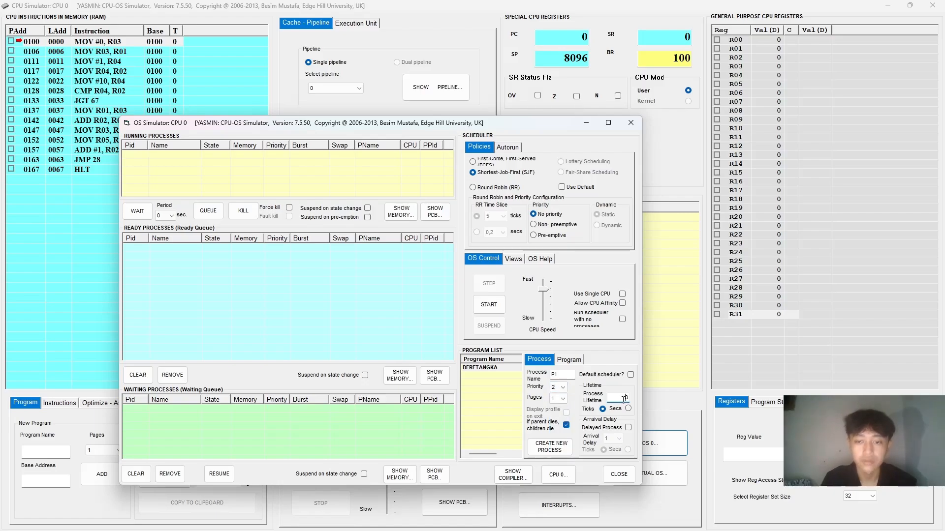
key(BackSpace)
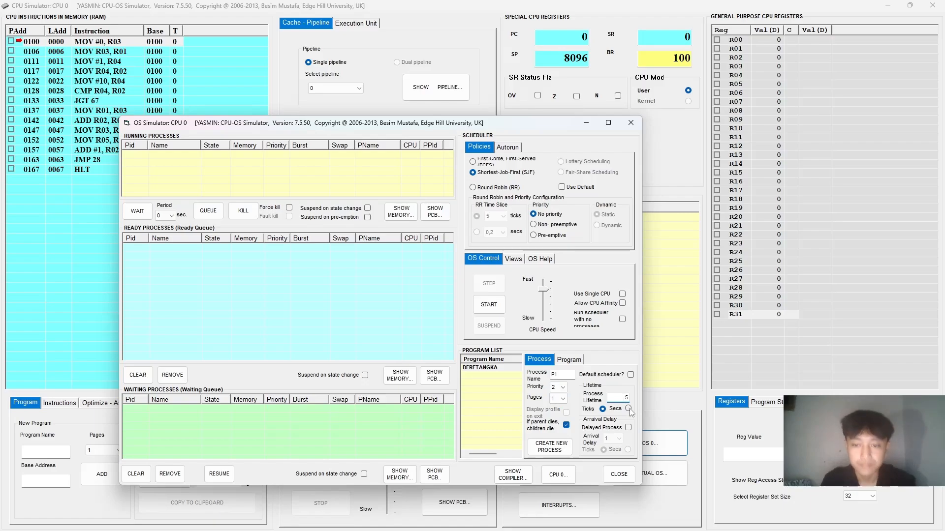
click(628, 409)
click(628, 427)
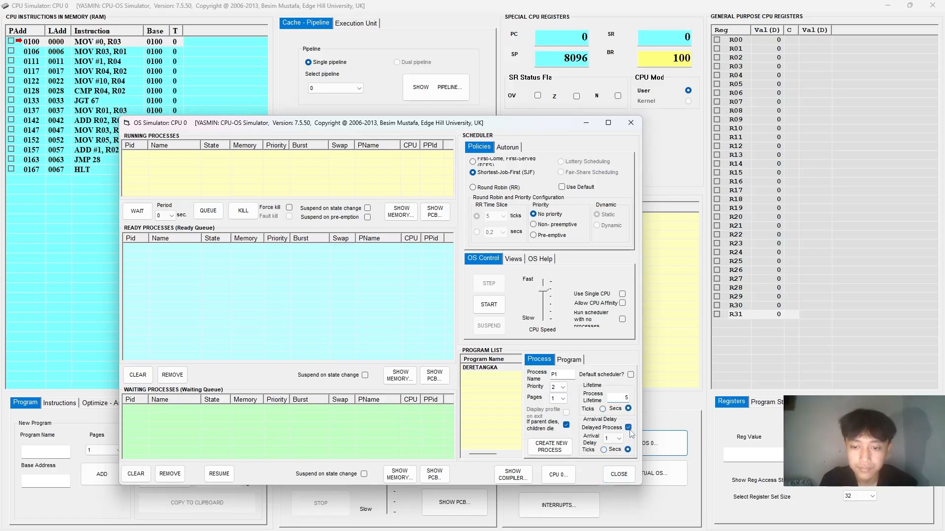
click(629, 427)
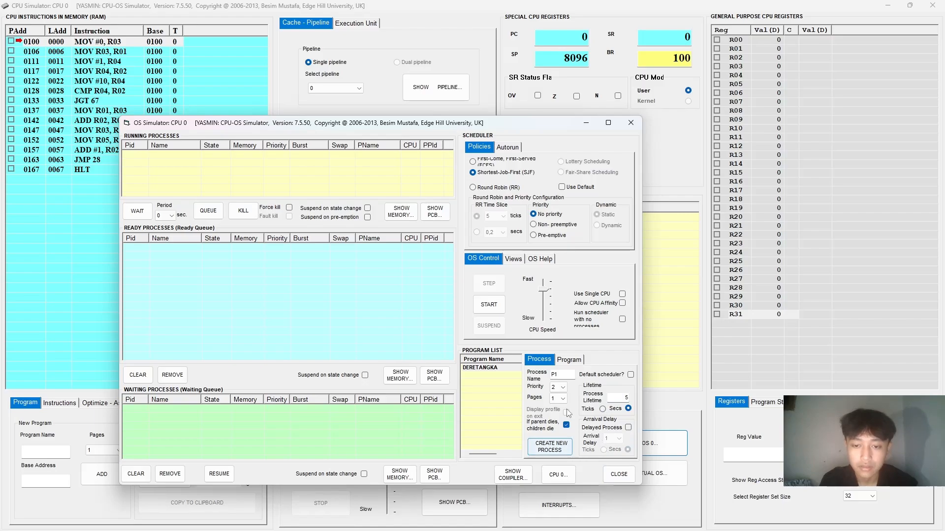
click(550, 449)
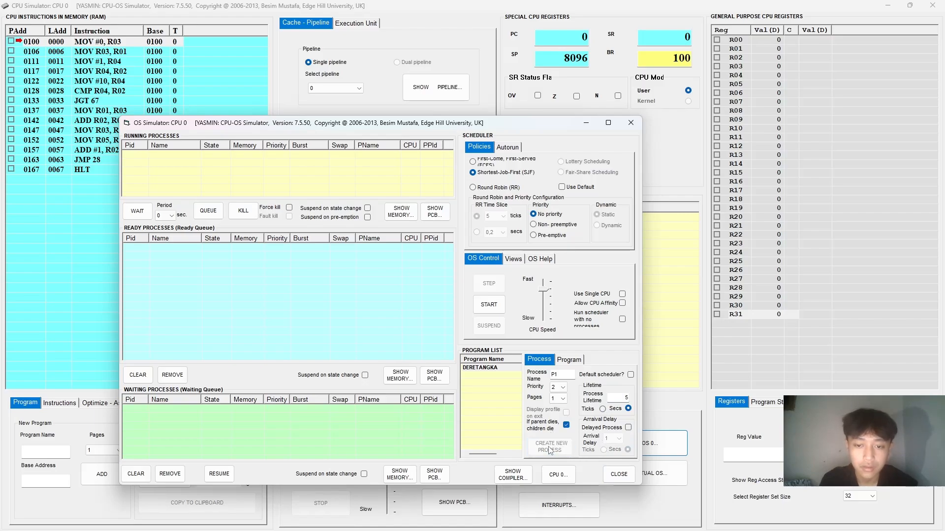
Step: Create process P2 from DERETANGKA with priority 1 and a 1-second arrival delay
click(563, 387)
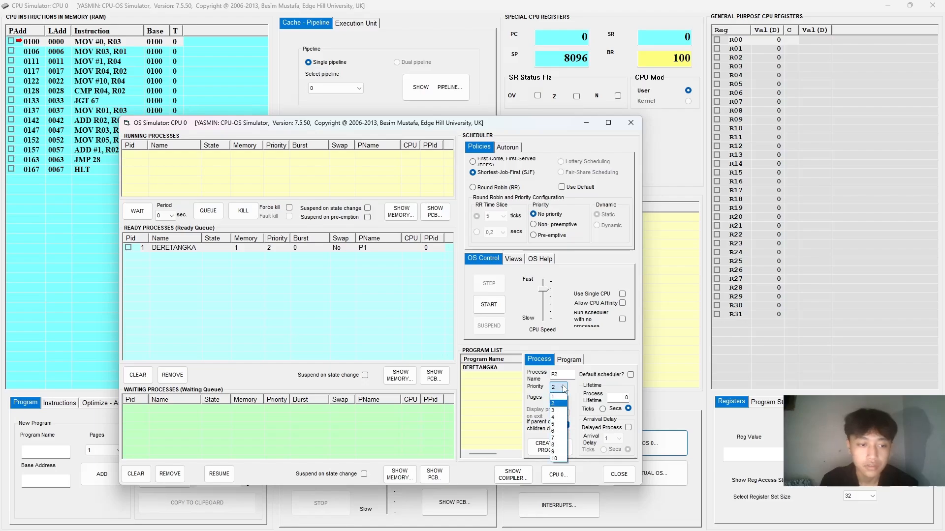
click(556, 395)
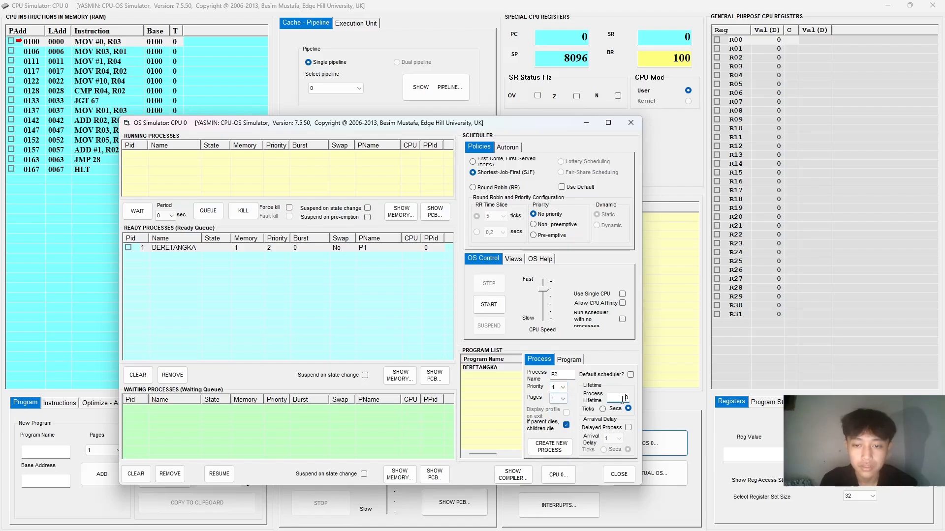
click(629, 427)
click(556, 450)
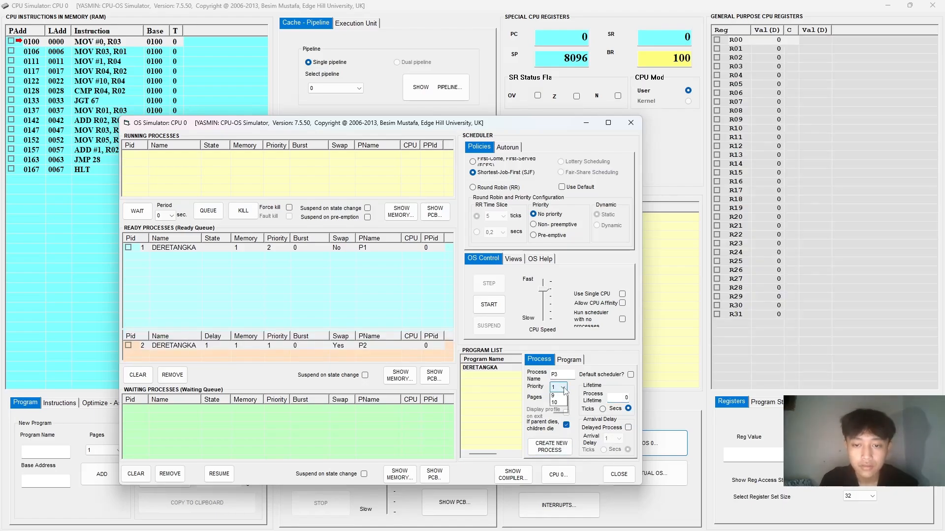
Step: Create process P3 from DERETANGKA with priority 3, an 8-second lifetime and a 2-second arrival delay
click(564, 389)
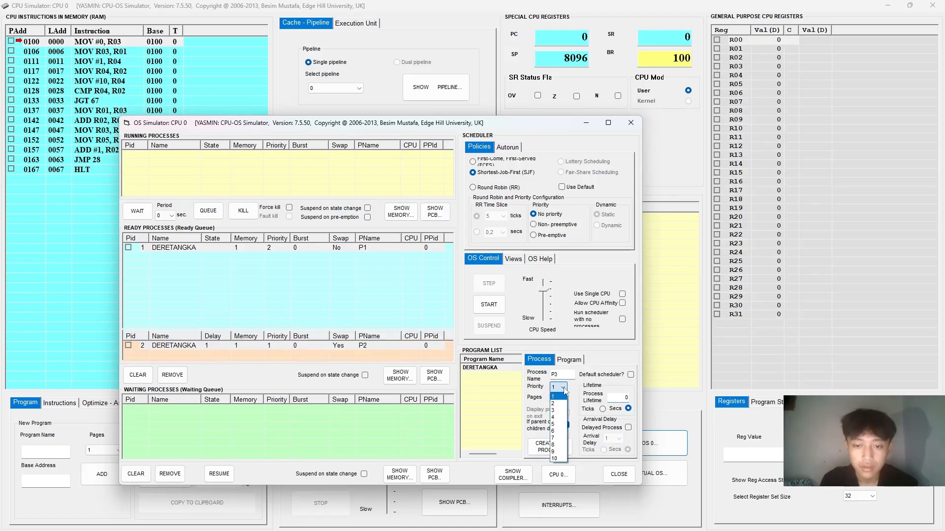
click(558, 412)
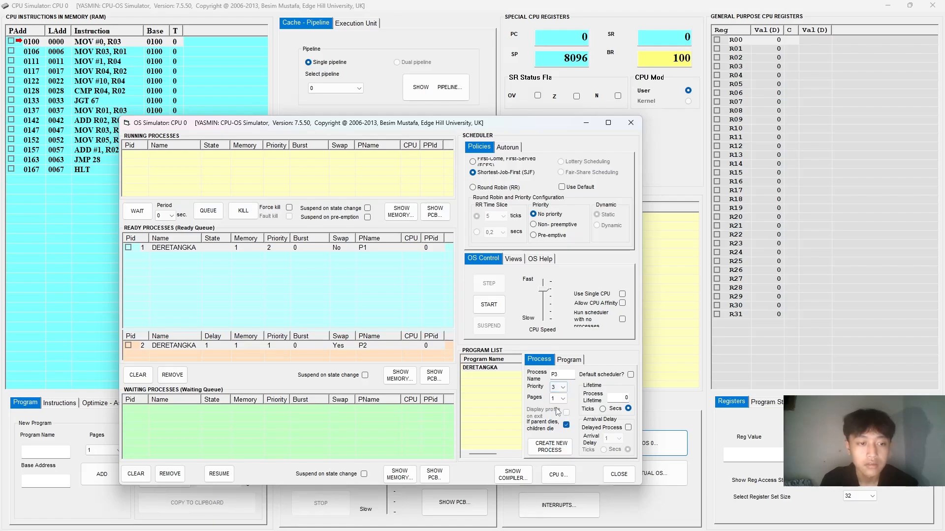
click(624, 398)
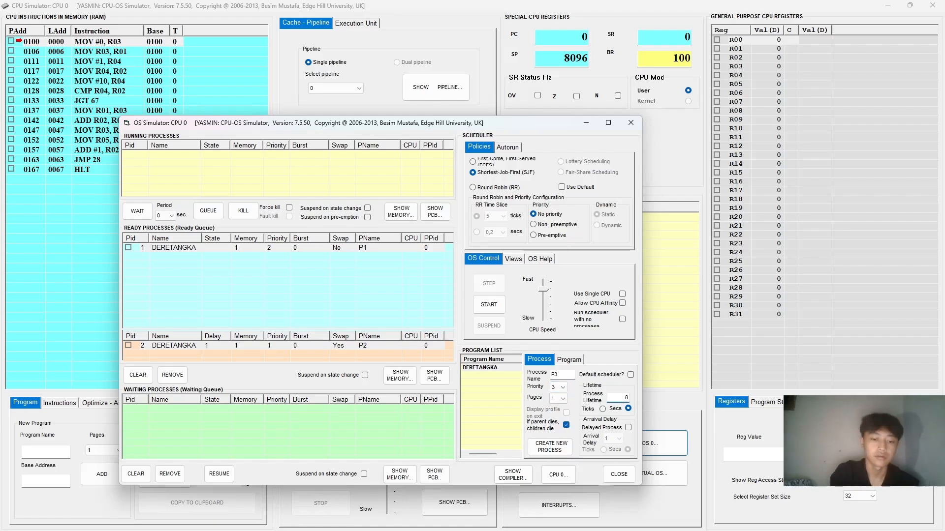
text(8)
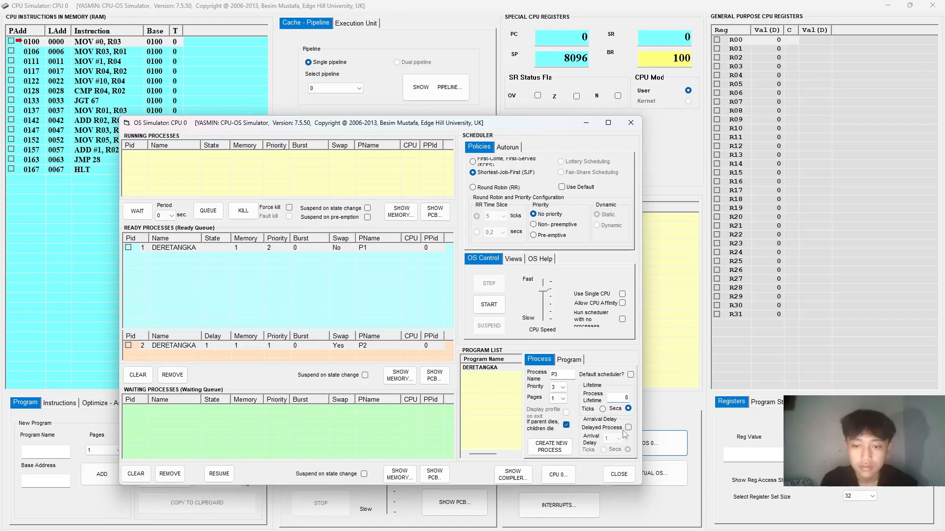
click(628, 428)
click(614, 439)
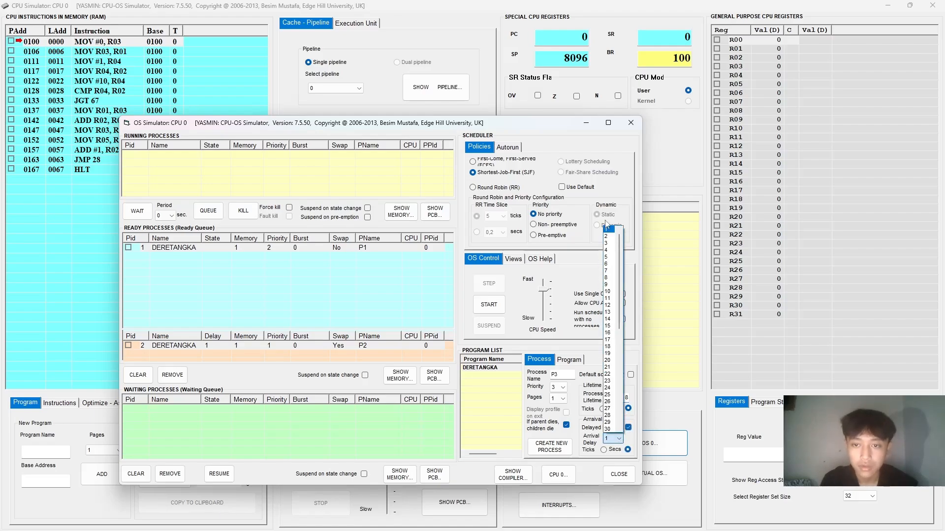
click(608, 236)
click(544, 444)
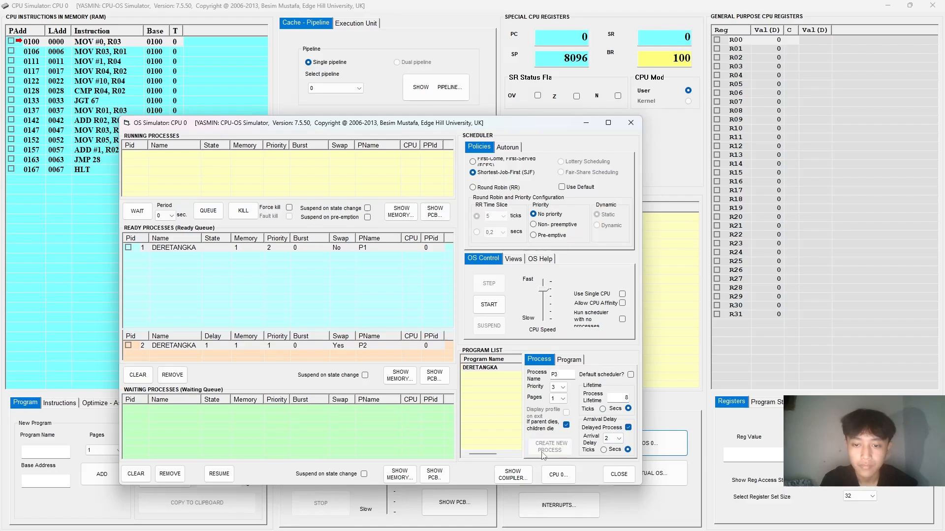
Step: Create process P4 from DERETANGKA with priority 4, a 6-second lifetime and a 3-second arrival delay
click(563, 388)
click(561, 418)
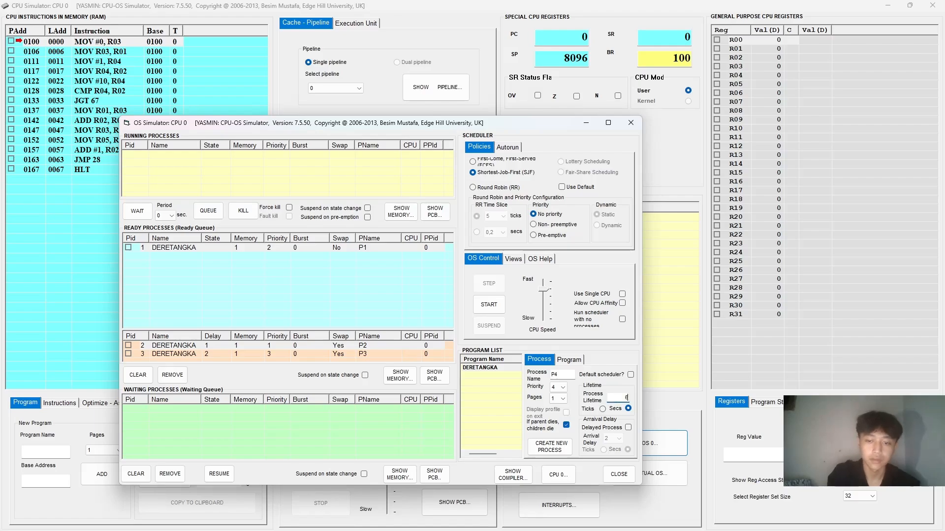
click(628, 427)
click(619, 438)
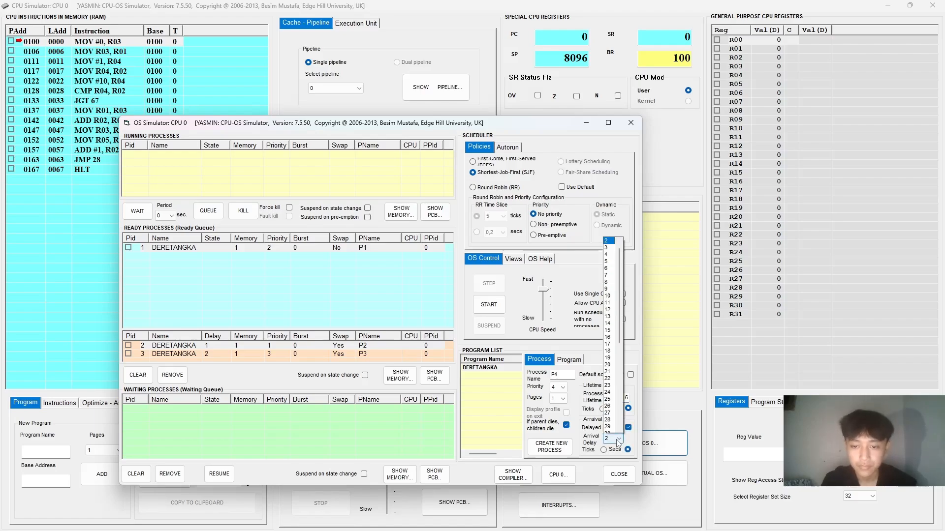
click(608, 247)
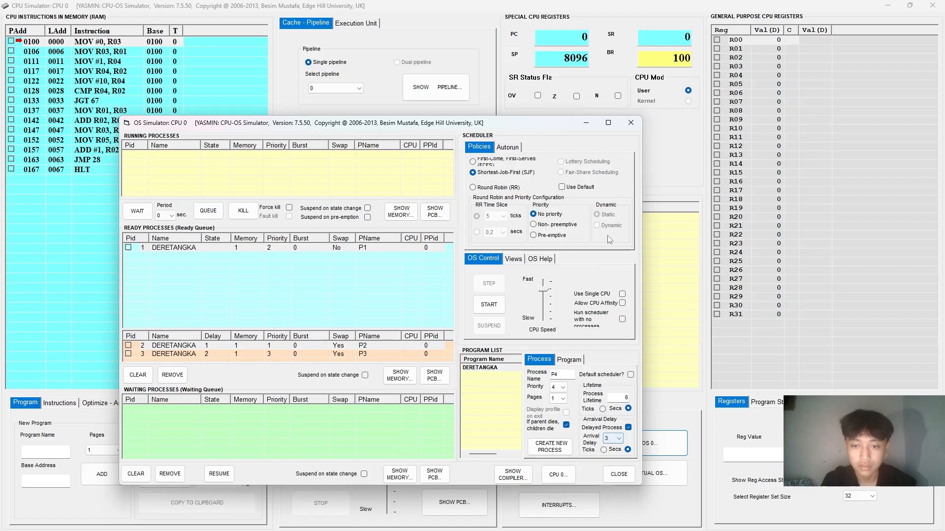
click(566, 446)
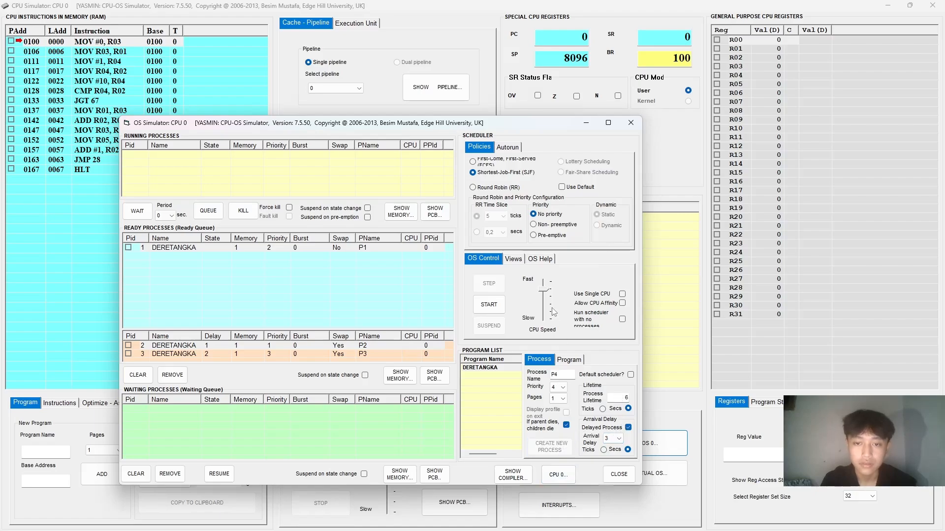
Step: Raise the CPU speed to the fastest setting and run the Shortest-Job-First scheduler, stopping it after P4 ends
drag(543, 291, 546, 280)
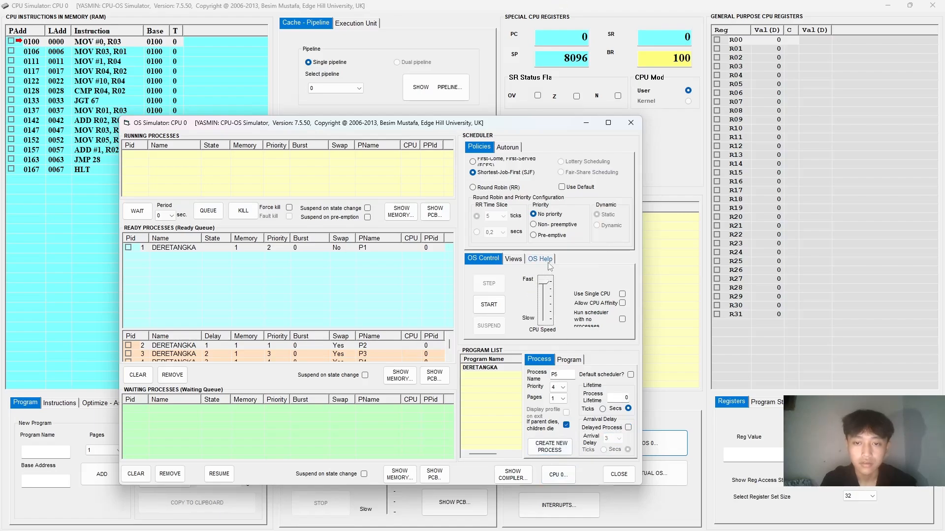
click(487, 305)
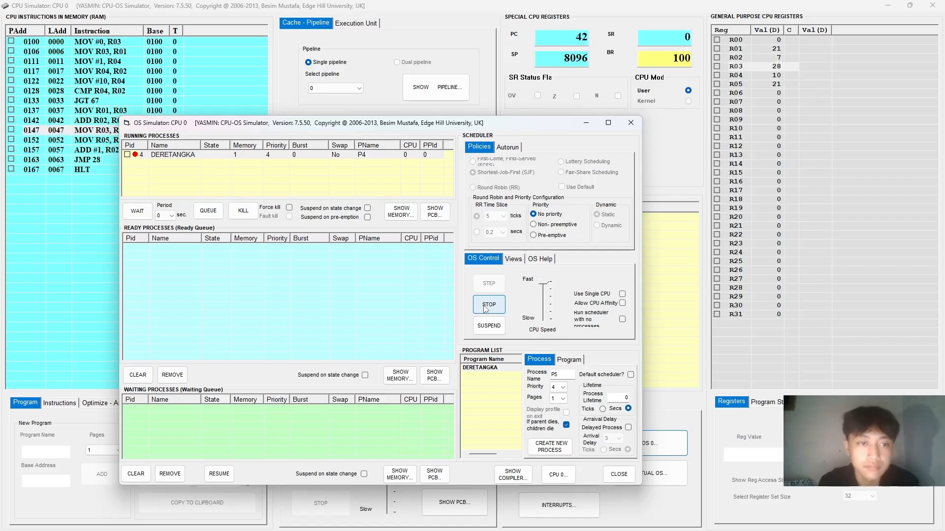
click(486, 309)
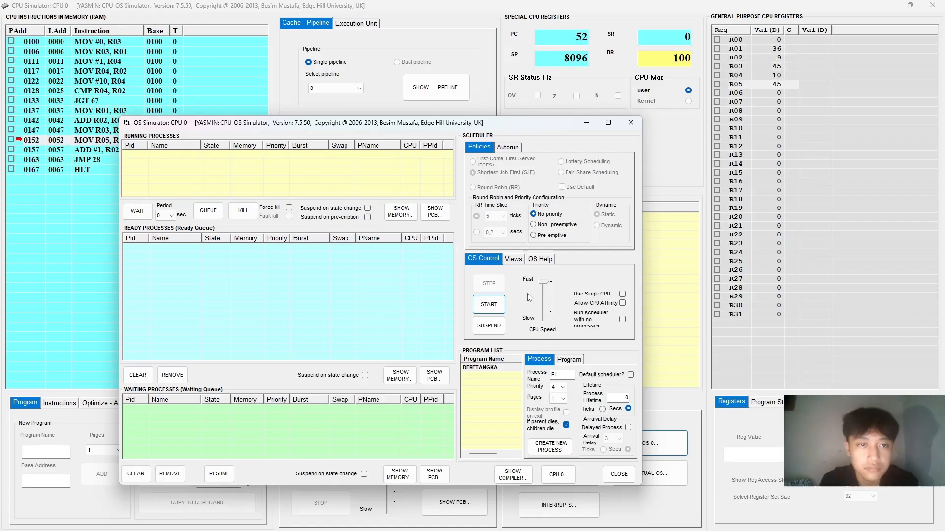
Step: Open the OS activity log and examine the elapsed and waiting times of P1 to P4
click(514, 259)
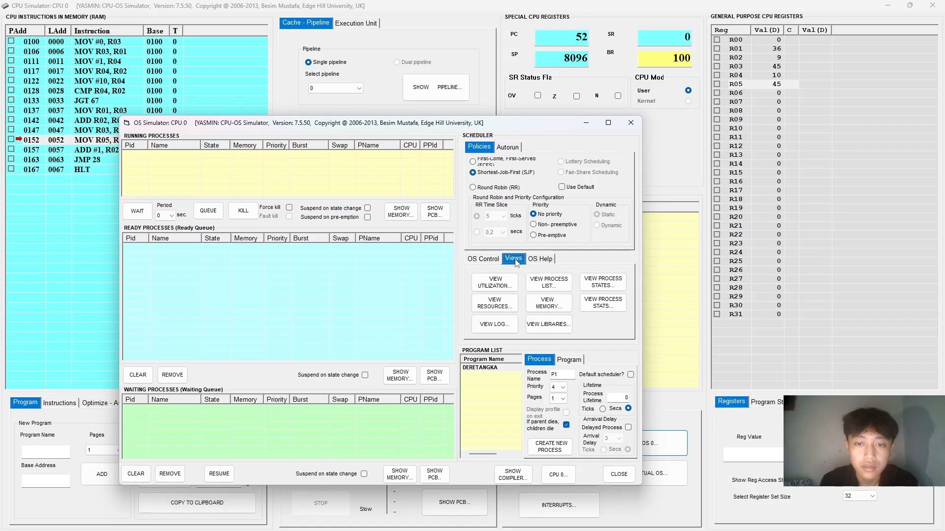
click(496, 323)
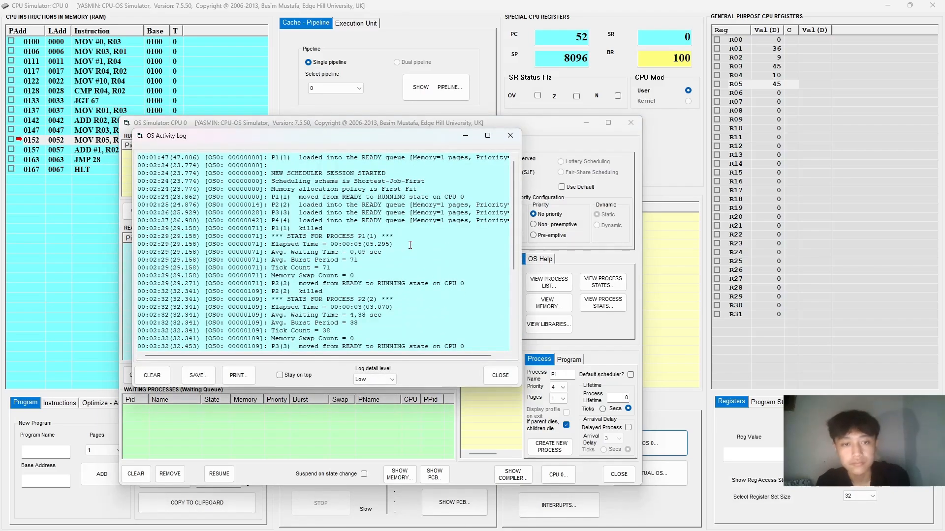
scroll(410, 246, down, 4)
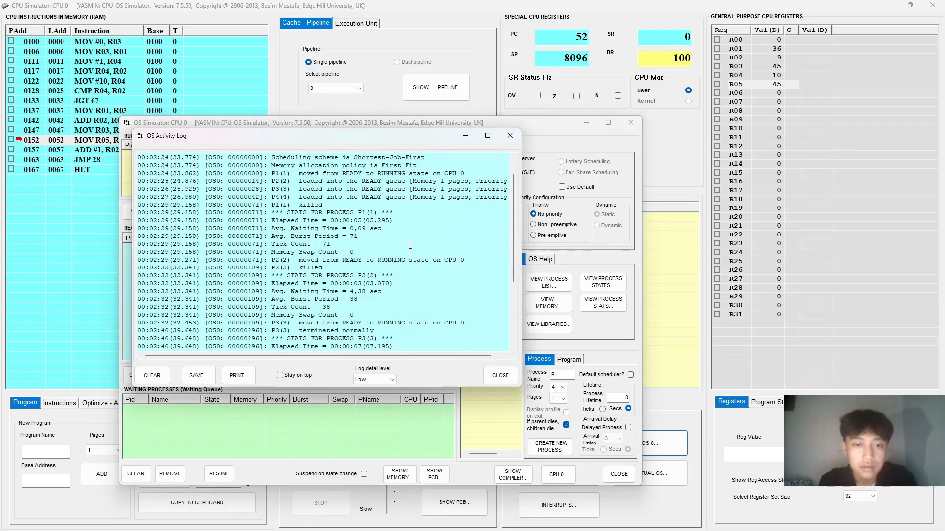
scroll(410, 245, down, 2)
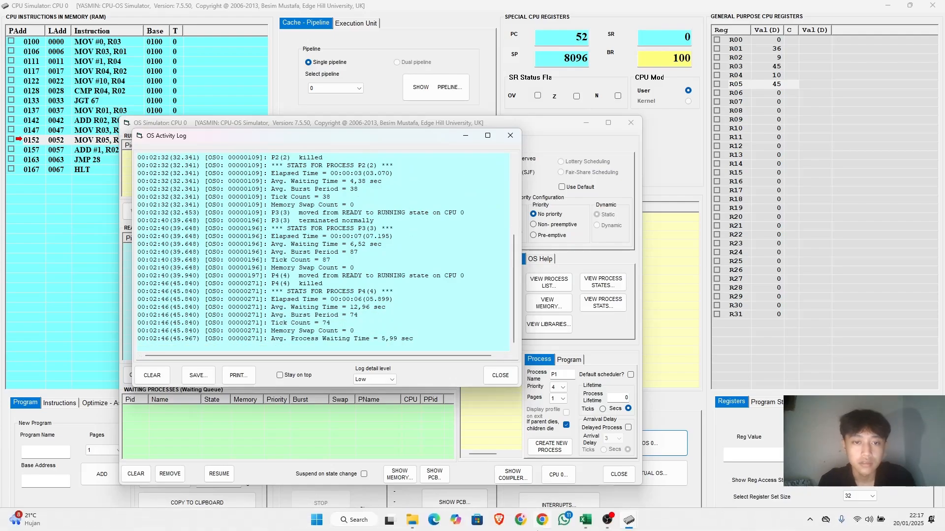
Step: Switch to the Rekap_Penjadwalan workbook in Excel and clear the old waiting times in the SJF table
click(585, 529)
scroll(657, 131, up, 4)
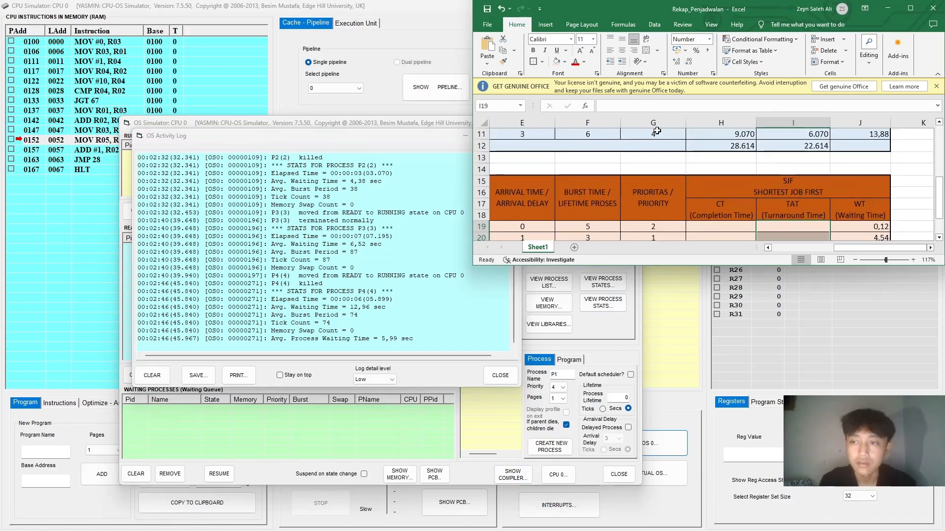
scroll(656, 131, down, 1)
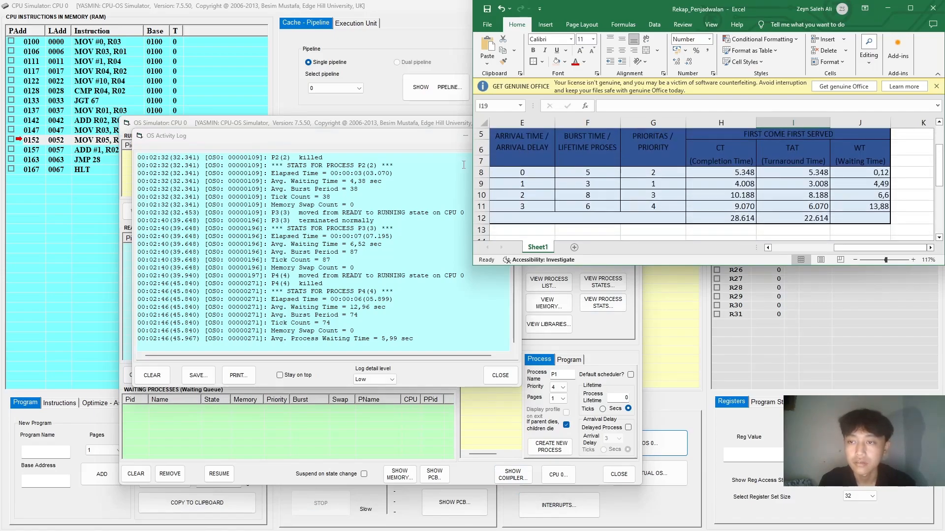
scroll(253, 238, up, 6)
scroll(768, 204, down, 3)
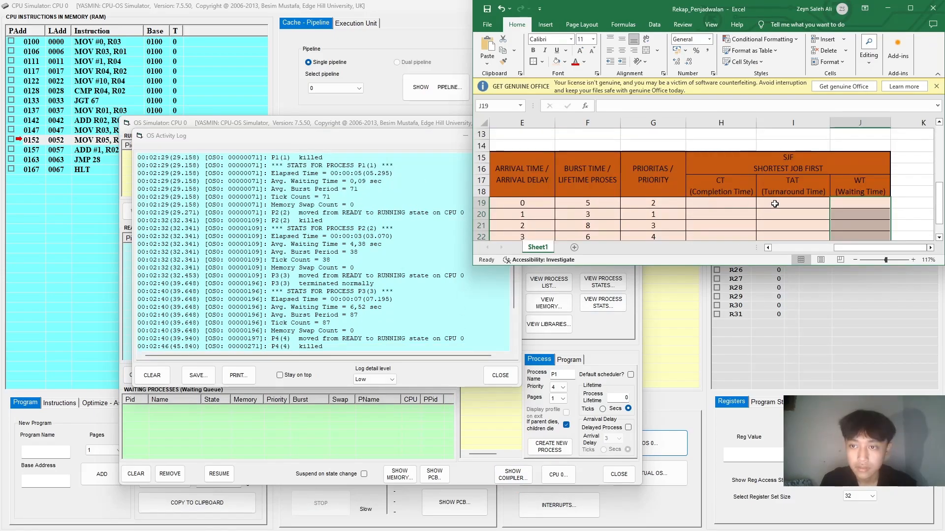
Step: In the SJF table's P1 row, enter turnaround time 5.295 in I19 and waiting time 0,09 in J19
click(774, 204)
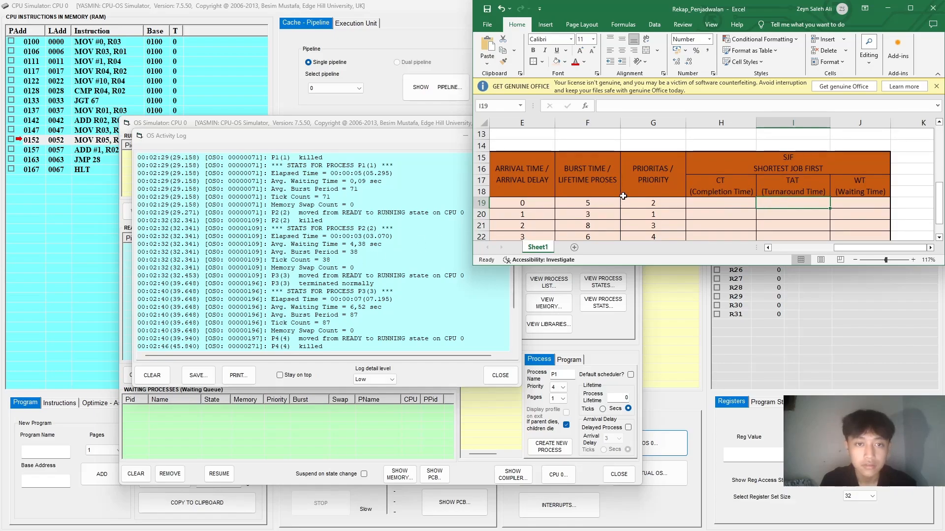
text(5.295)
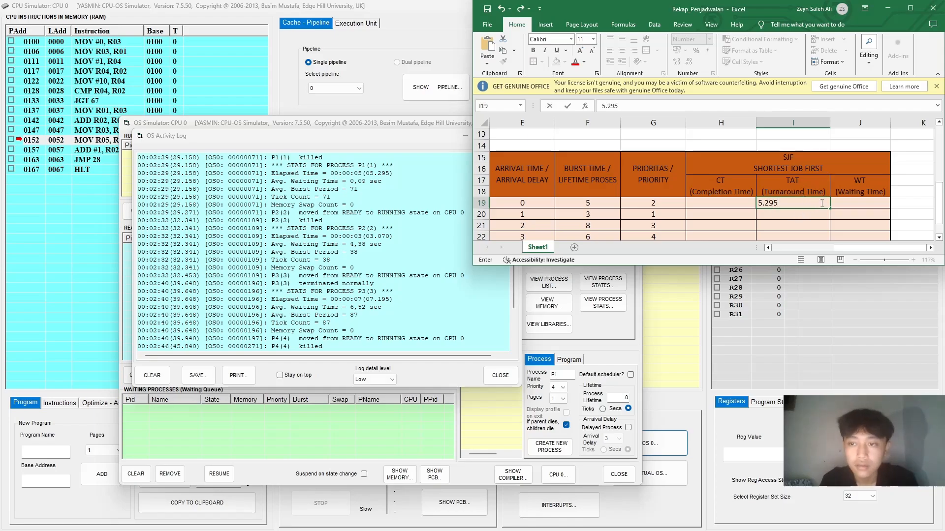
click(855, 203)
text(0,09)
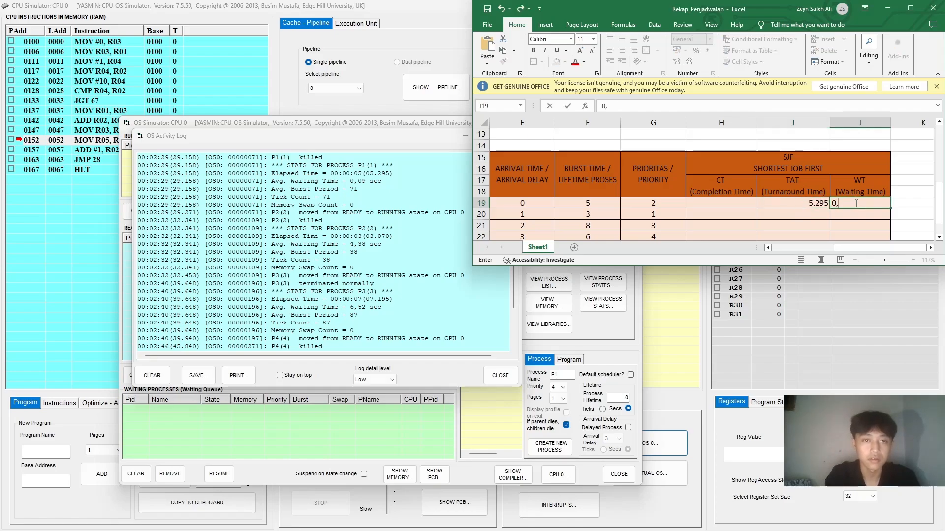
Step: In the SJF table's P2 row, enter turnaround time 3.070 in I20 and waiting time 4,38 in J20
click(814, 219)
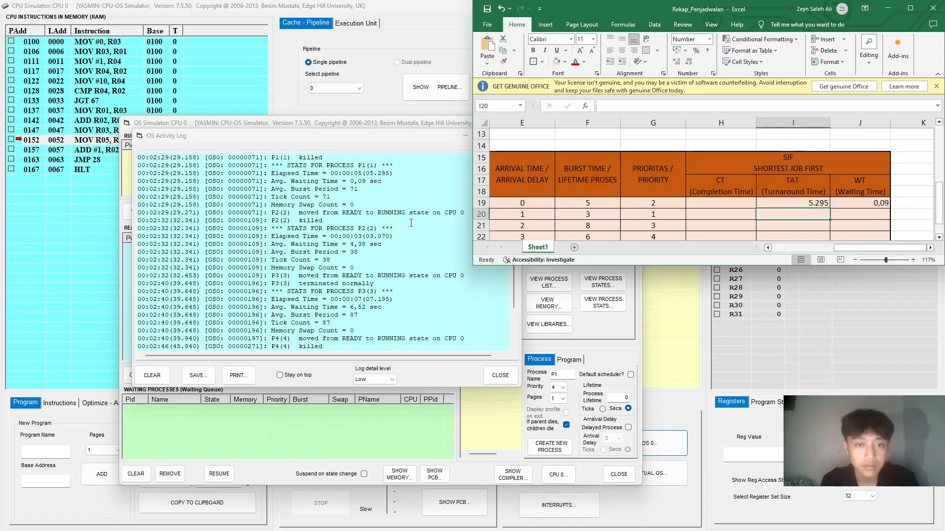
text(3)
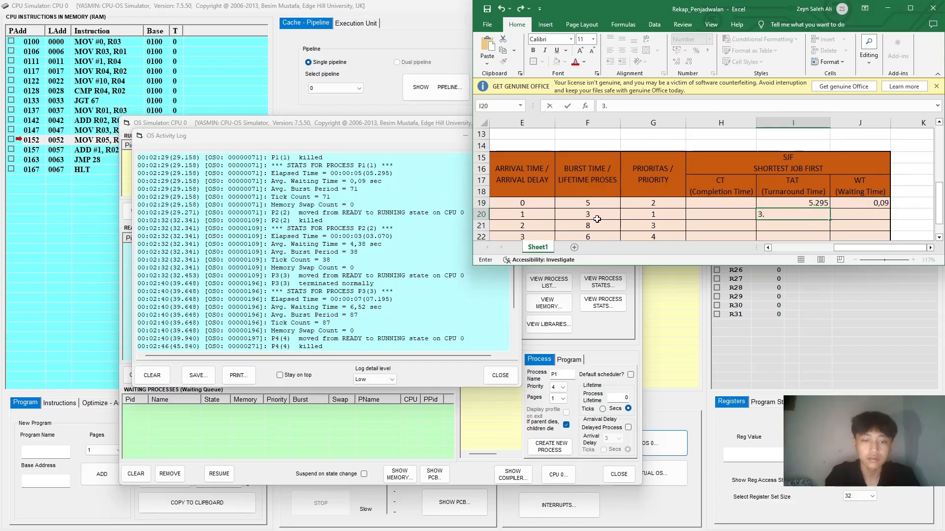
text(.070)
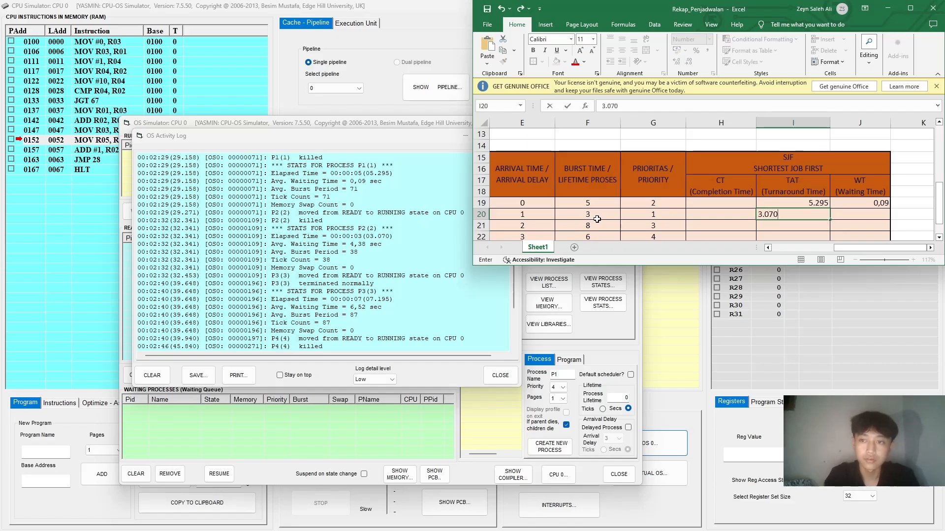
click(847, 216)
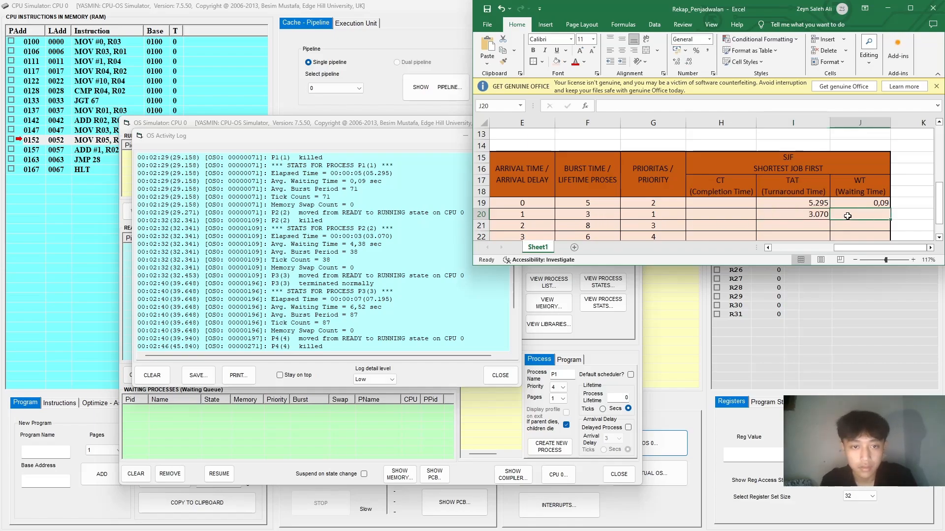
text(4,)
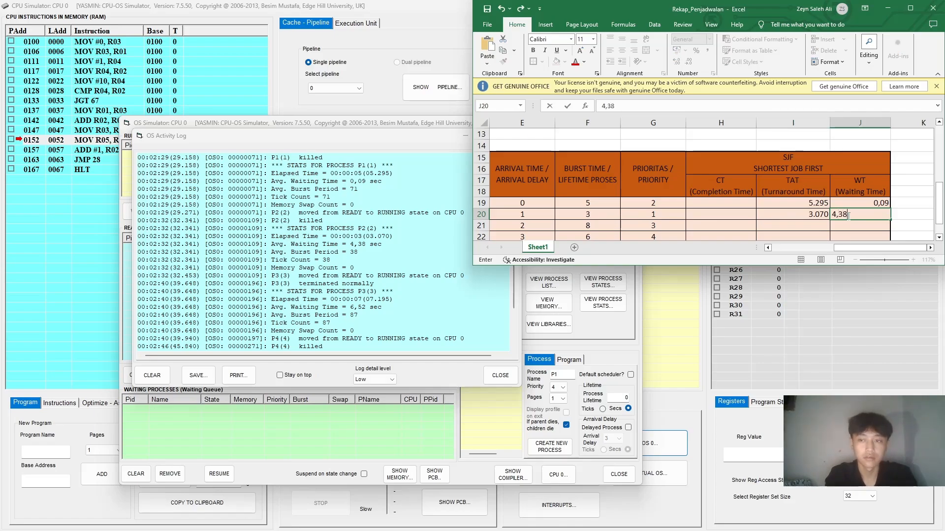
text(38)
Step: In the SJF table's P3 row, enter turnaround time 7.195 in I21 and waiting time 6,52 in J21
click(798, 224)
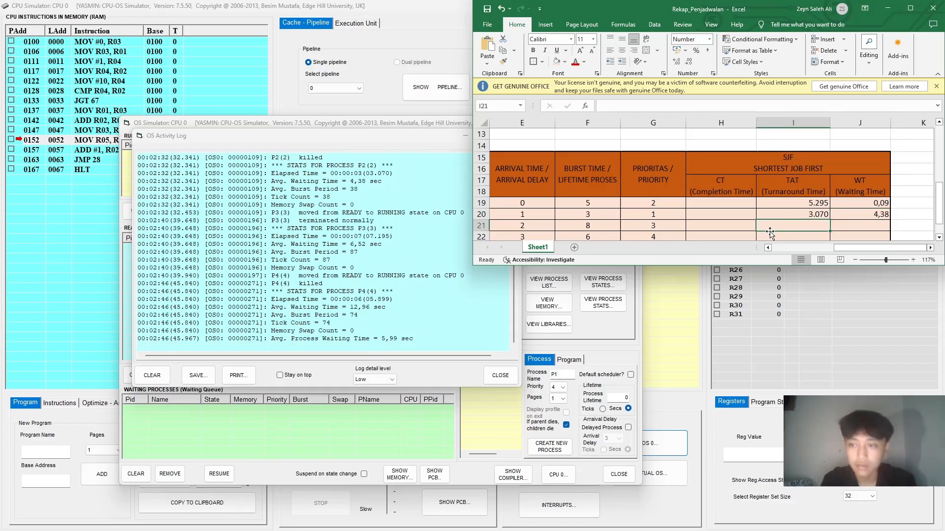
text(7.195)
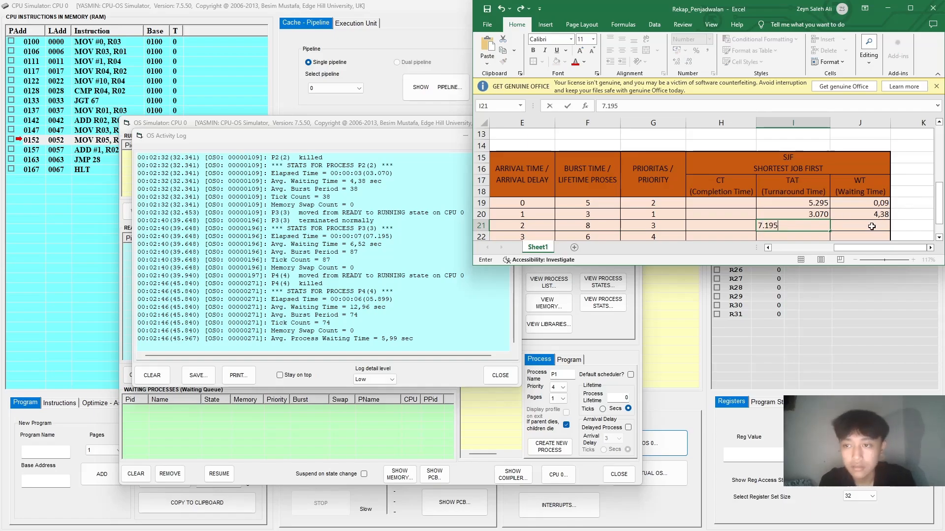
key(Tab)
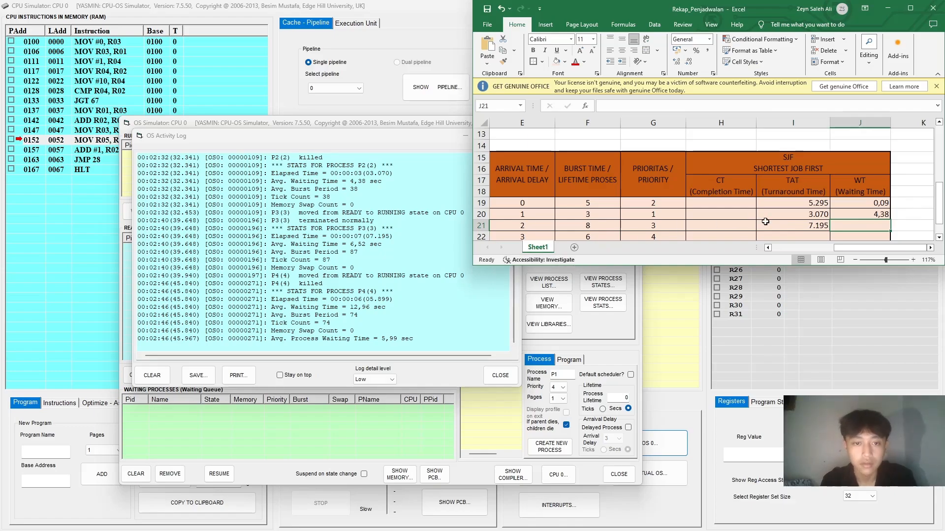
text(6)
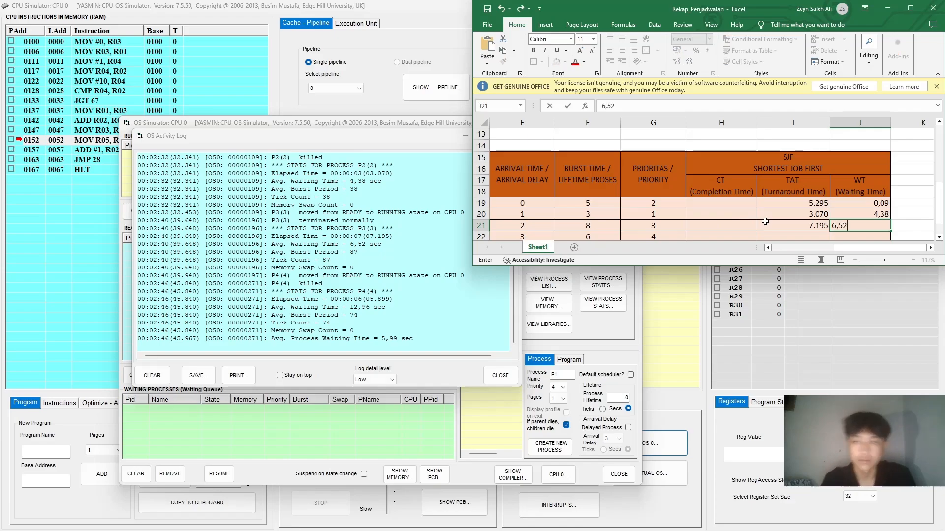
text(,52)
Step: In the SJF table's P4 row, enter turnaround time 5.899 in I22 and waiting time 12,96 in J22
click(806, 236)
scroll(806, 236, down, 1)
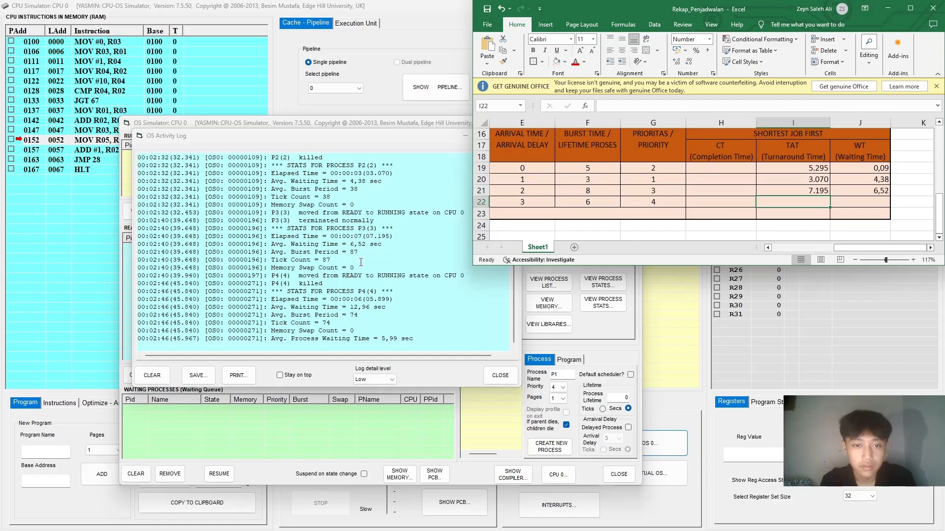
key(BackSpace)
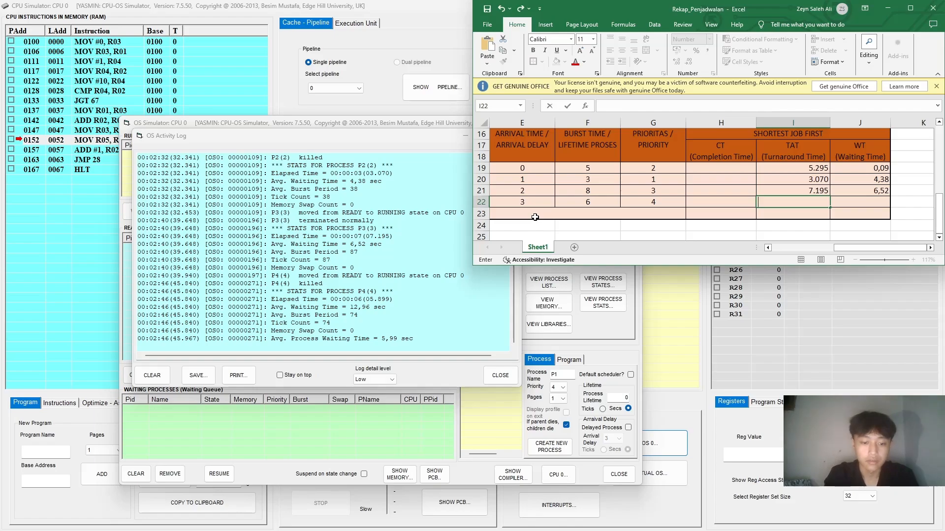
text(5.899)
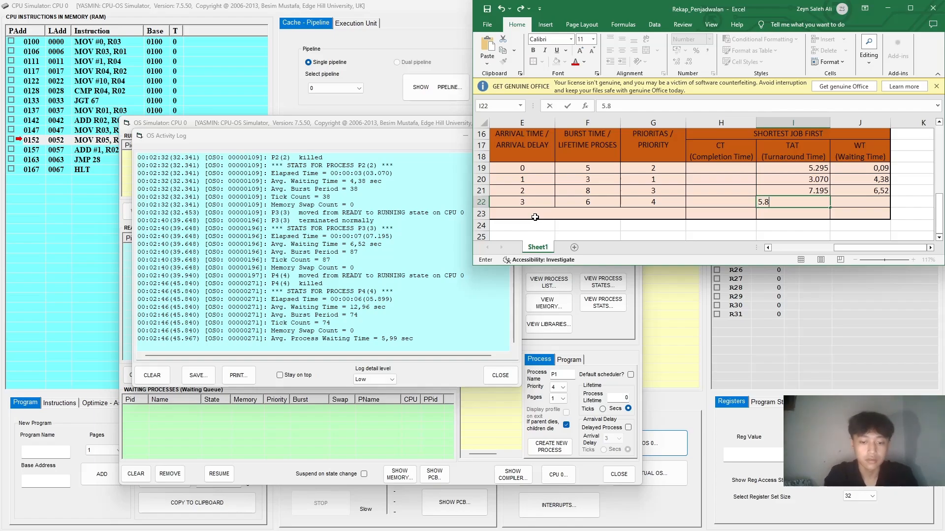
click(848, 204)
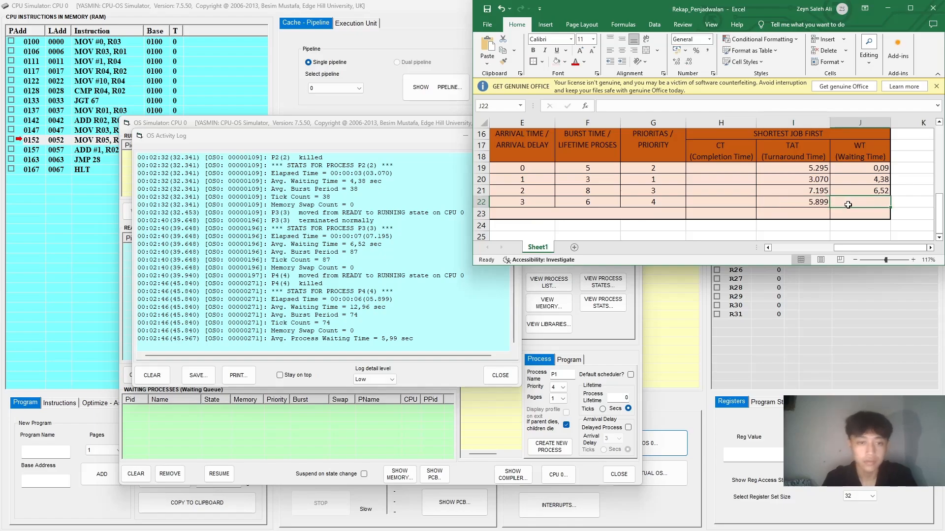
text(12,96)
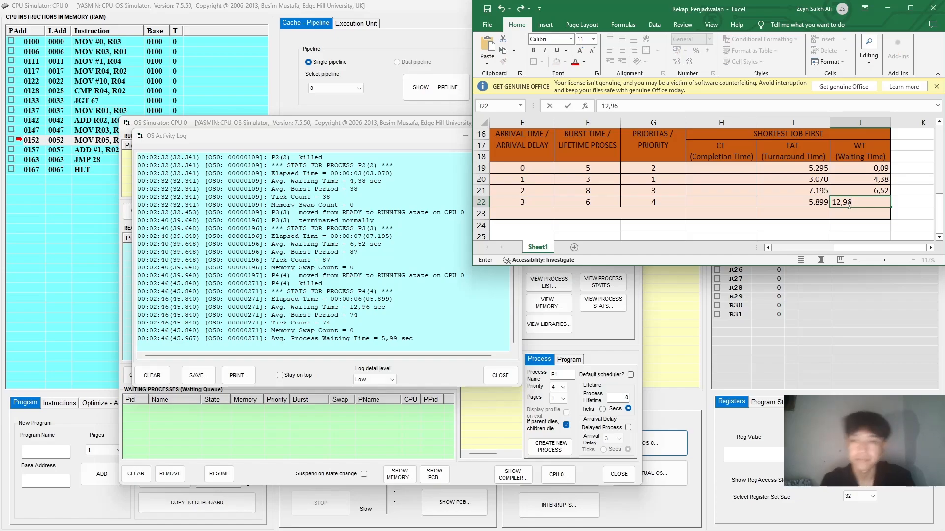
key(Return)
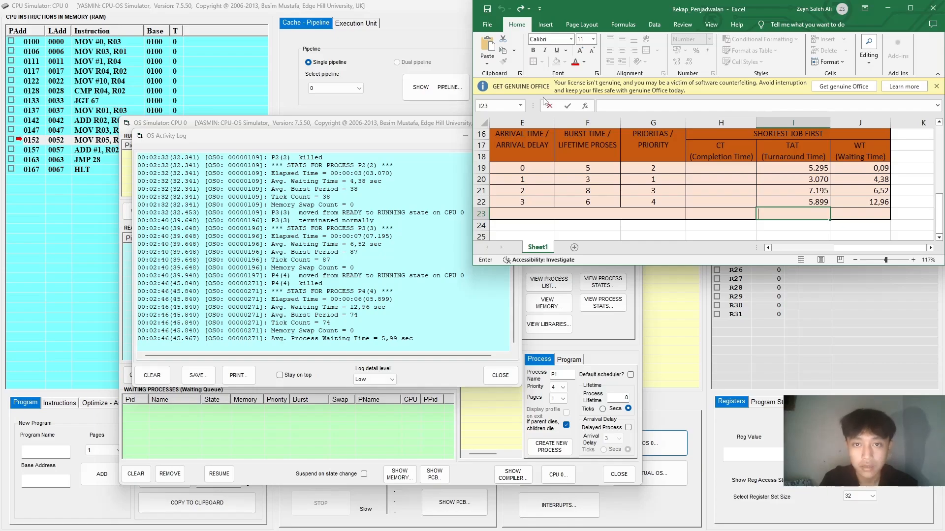
Step: Enter the SJF completion times for P1 to P4 in H19:H22 as 5.295, 4.070, 9.195 and 8.899
click(739, 171)
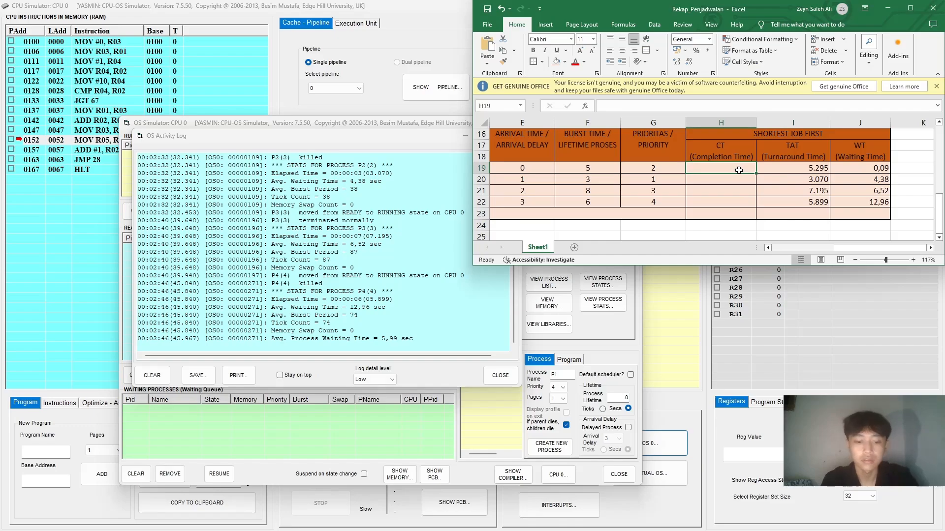
text(5.295)
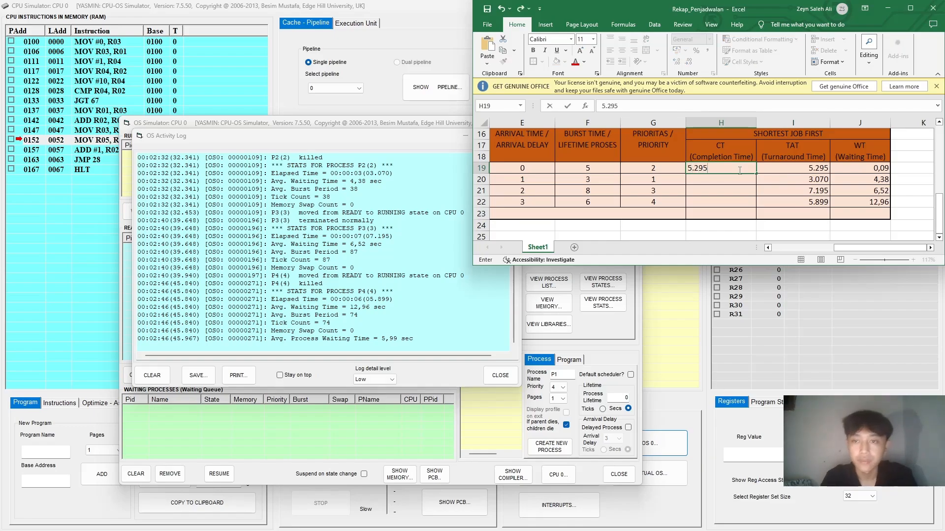
key(Return)
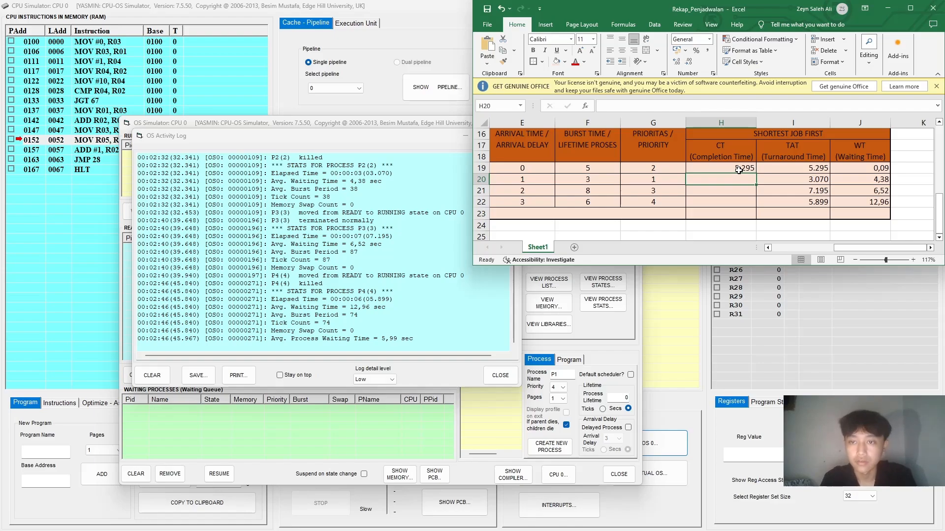
text(4.070)
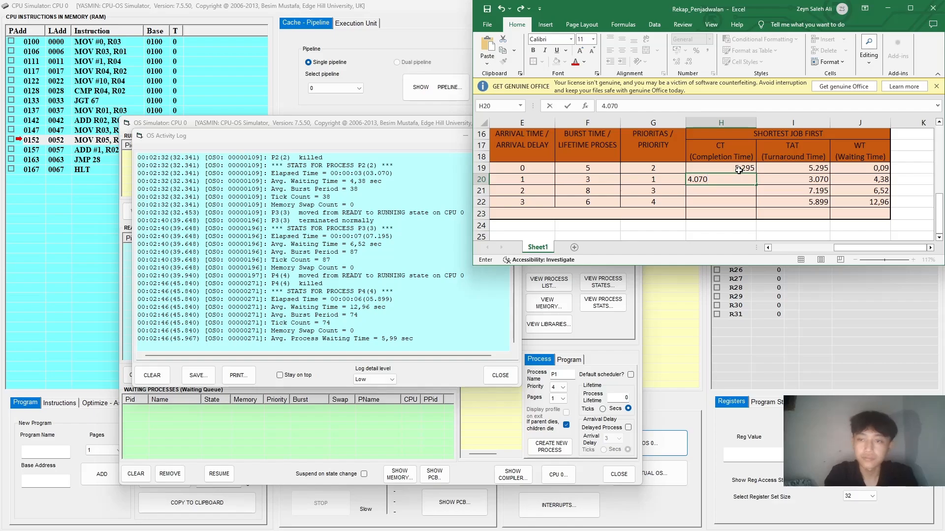
key(Return)
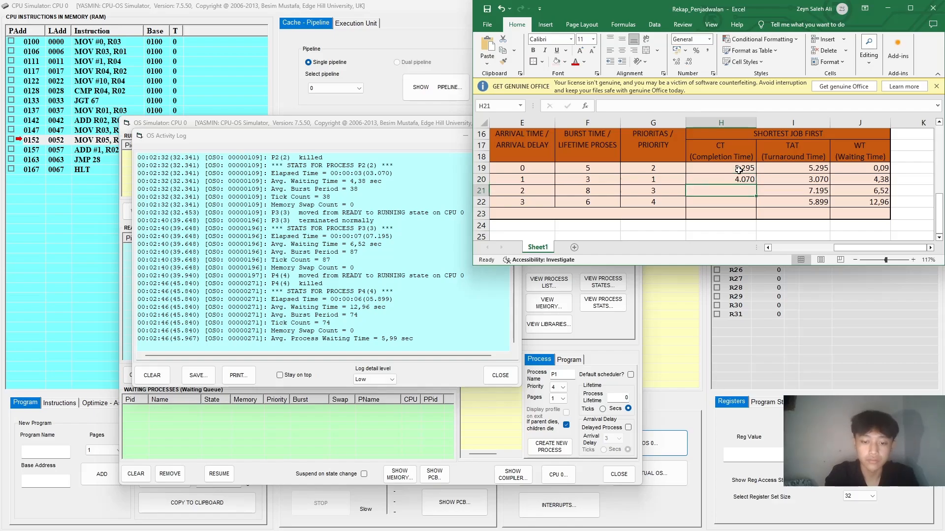
text(9.195)
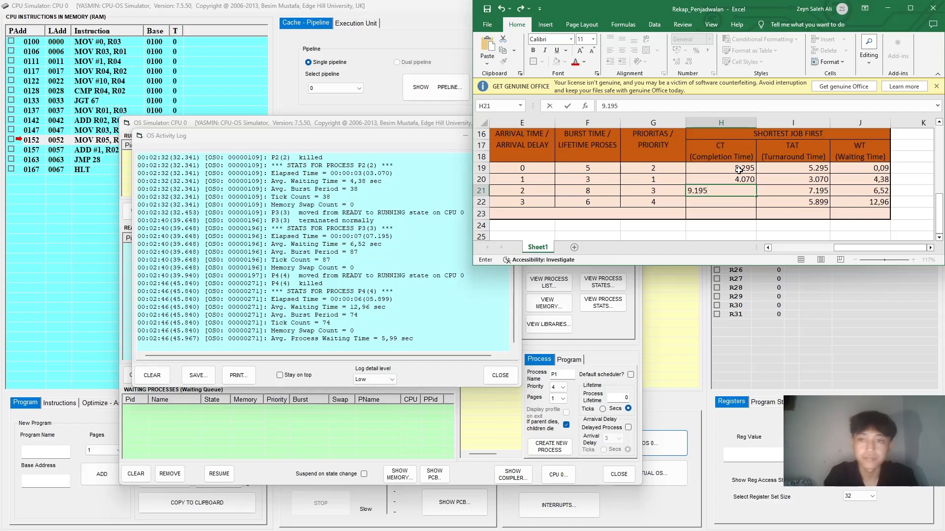
key(Return)
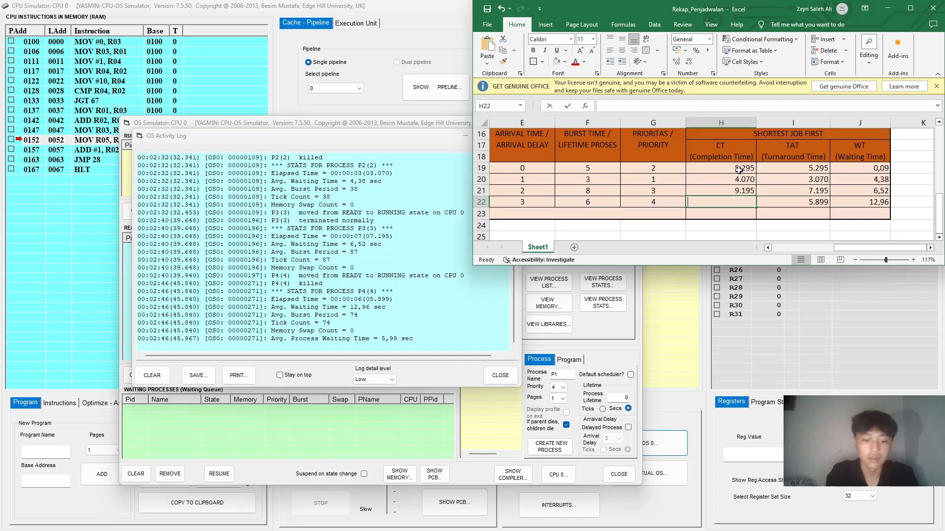
text(8.)
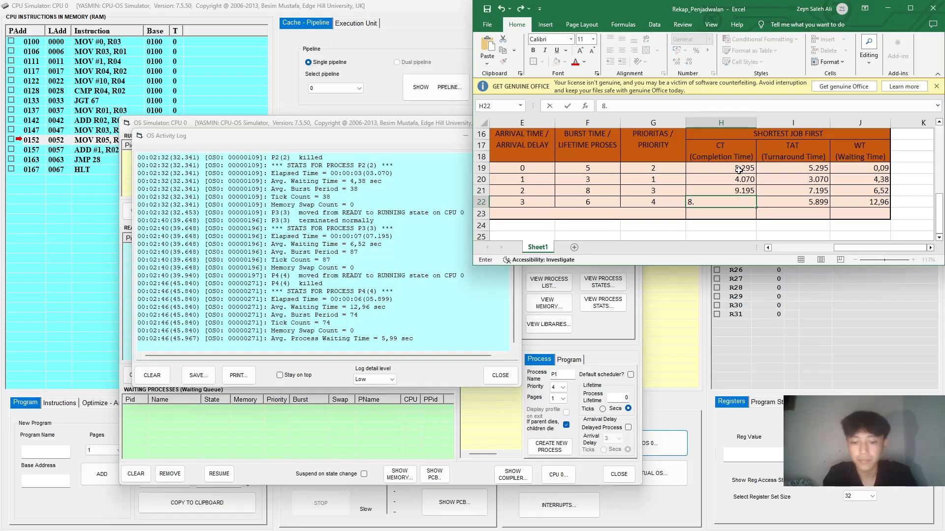
text(899)
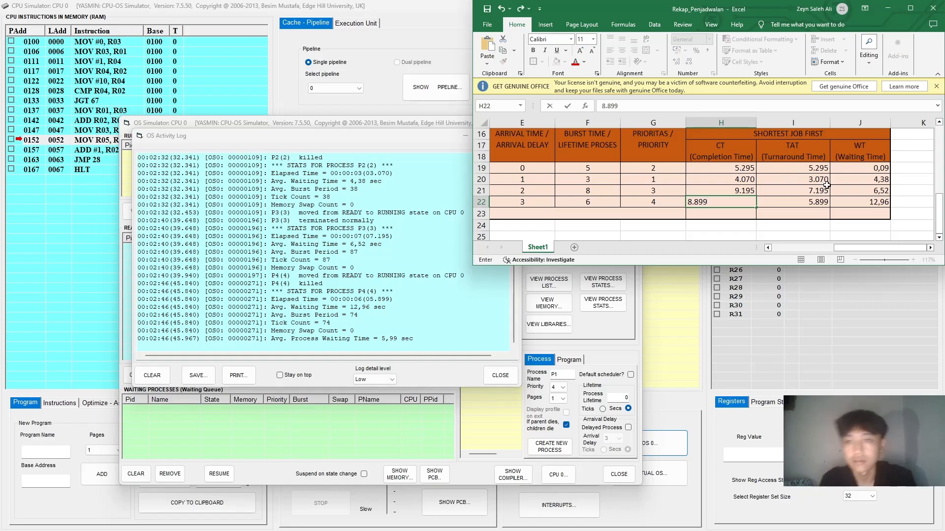
Step: Total the SJF turnaround times in I23 with a SUM formula over I19:I22
click(816, 211)
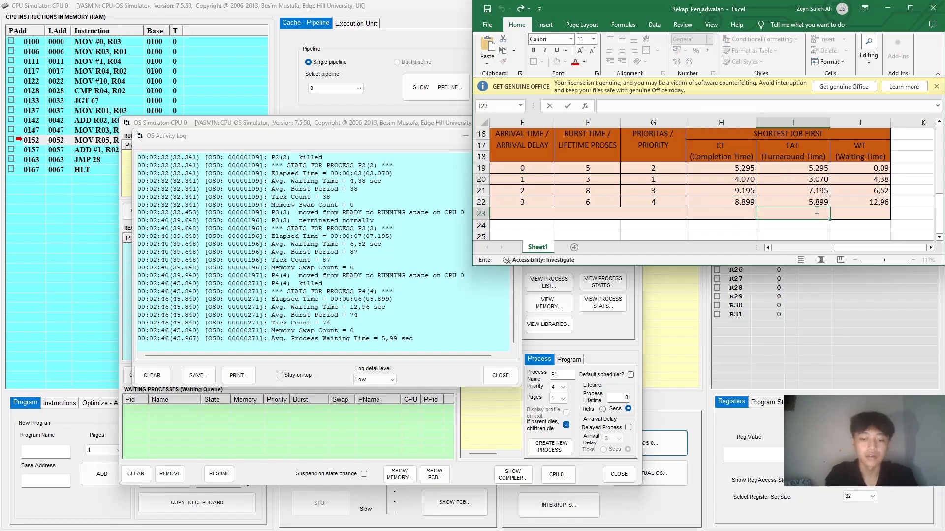
text(=sum)
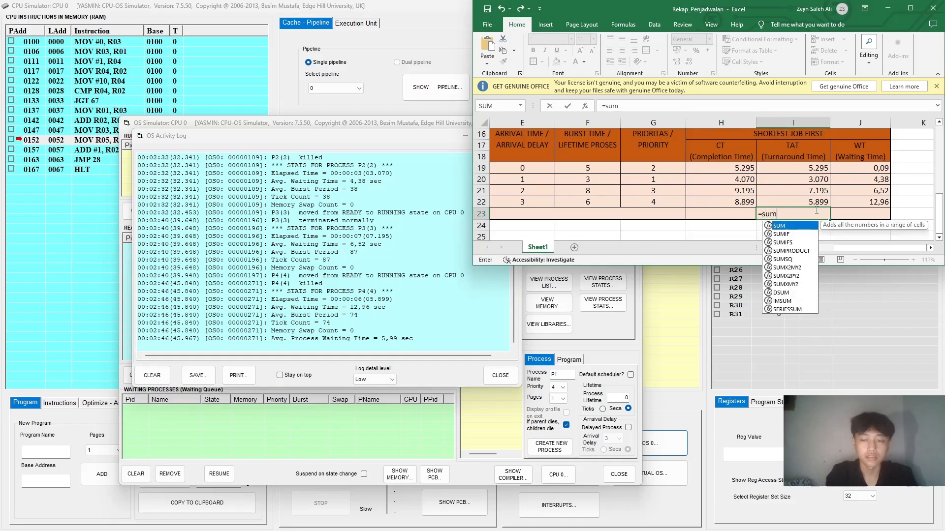
text(()
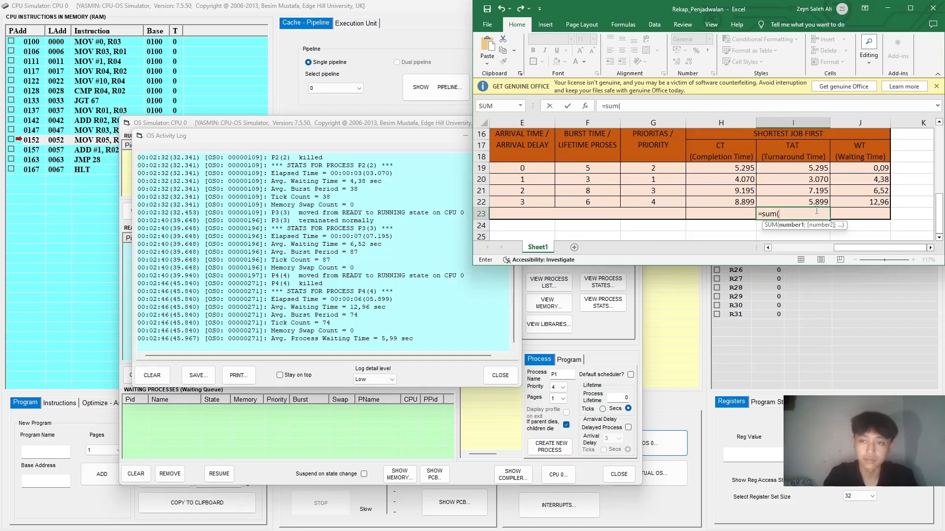
click(826, 168)
drag(828, 172, 826, 206)
key(Return)
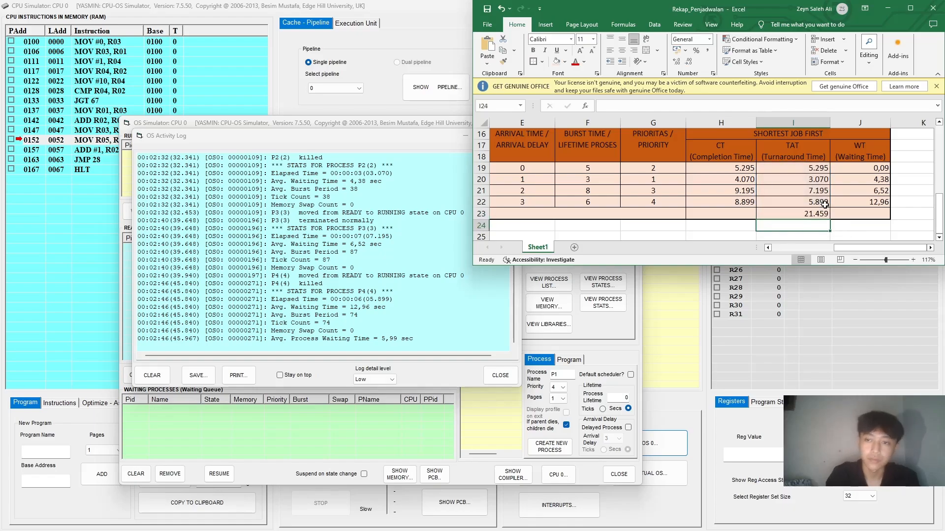
Step: Total the SJF completion times in H23 with a SUM formula over H19:H22
click(729, 213)
text(=)
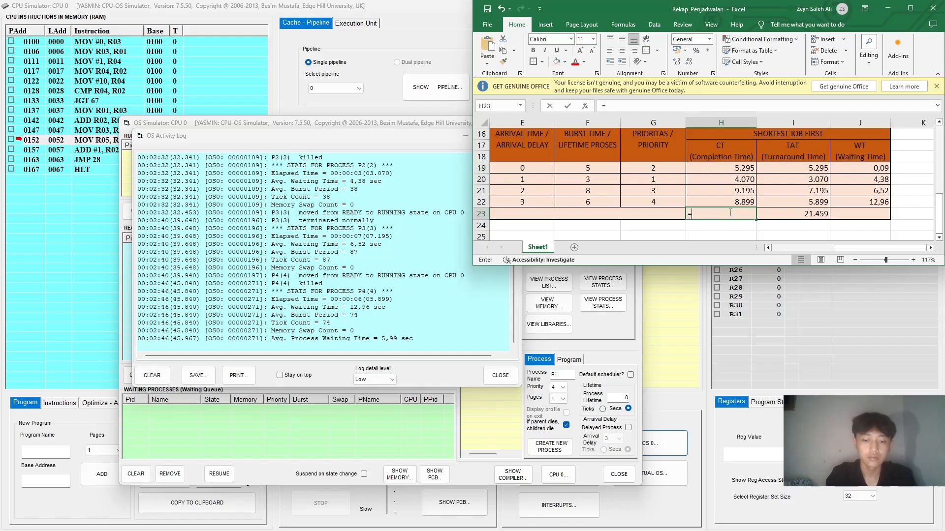
text(sum()
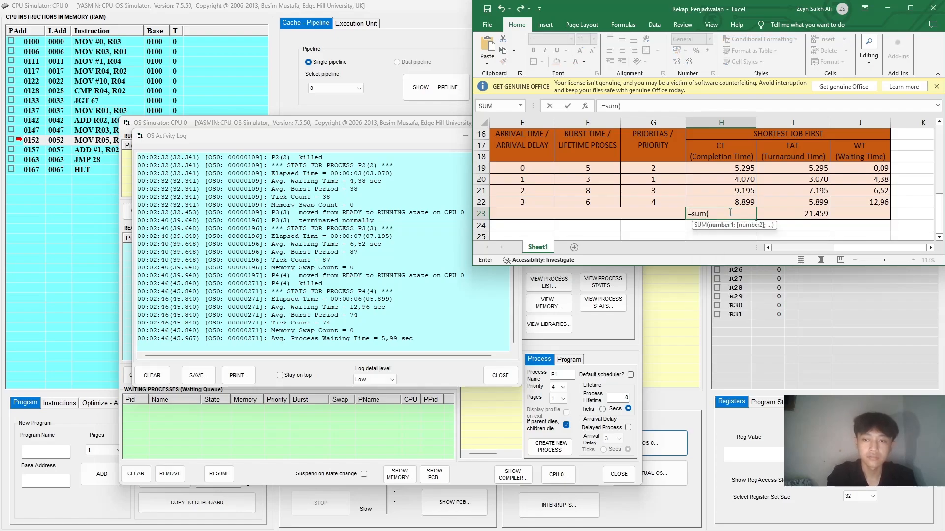
click(734, 168)
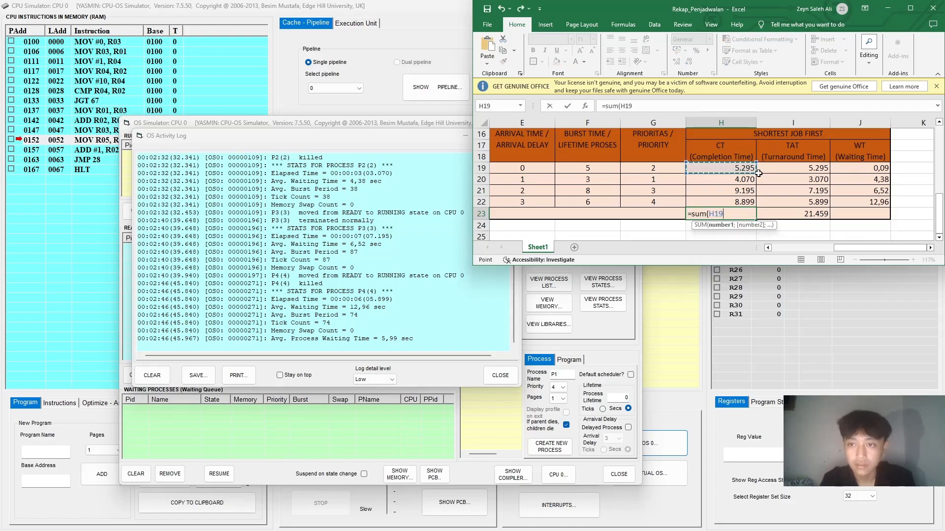
drag(756, 173, 755, 207)
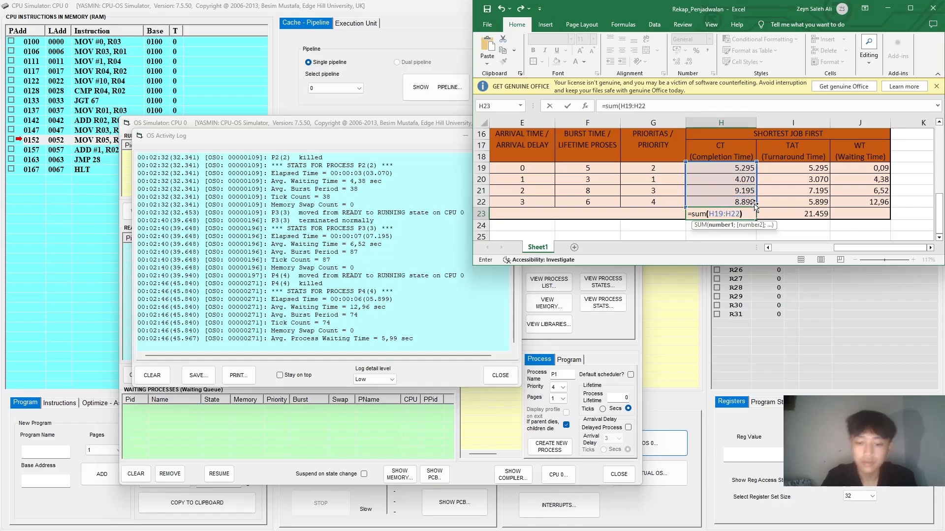
key(Return)
Step: Maximize the workbook window and total the FCFS waiting times in J12 with a SUM formula over J8:J11
scroll(754, 204, up, 2)
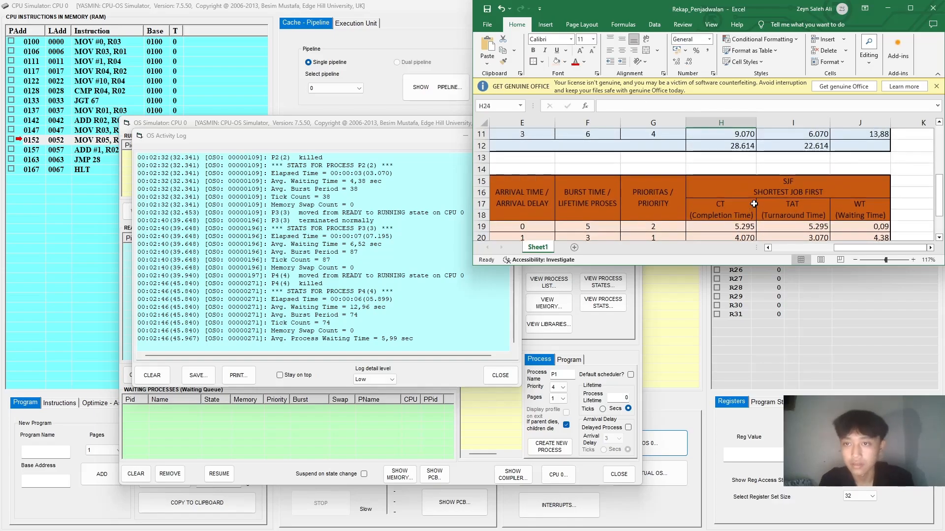
scroll(754, 204, down, 3)
scroll(754, 204, down, 1)
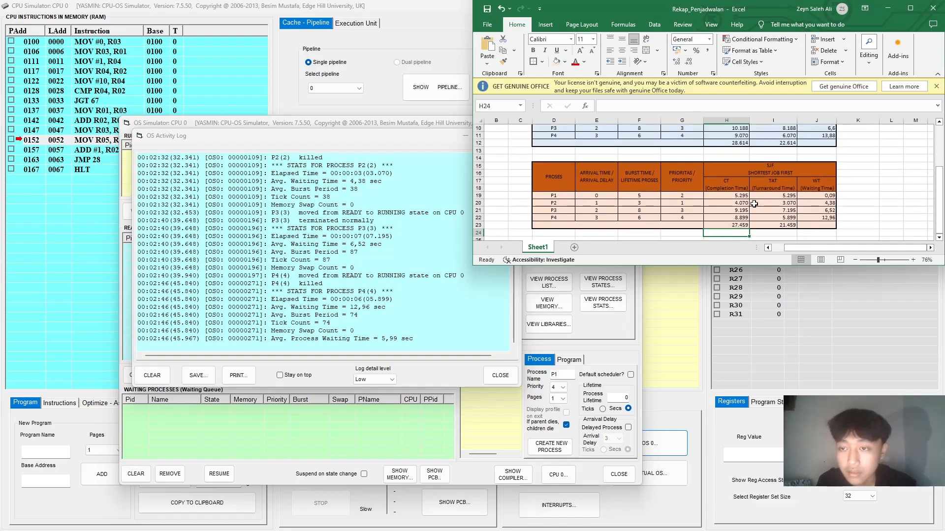
scroll(754, 203, up, 1)
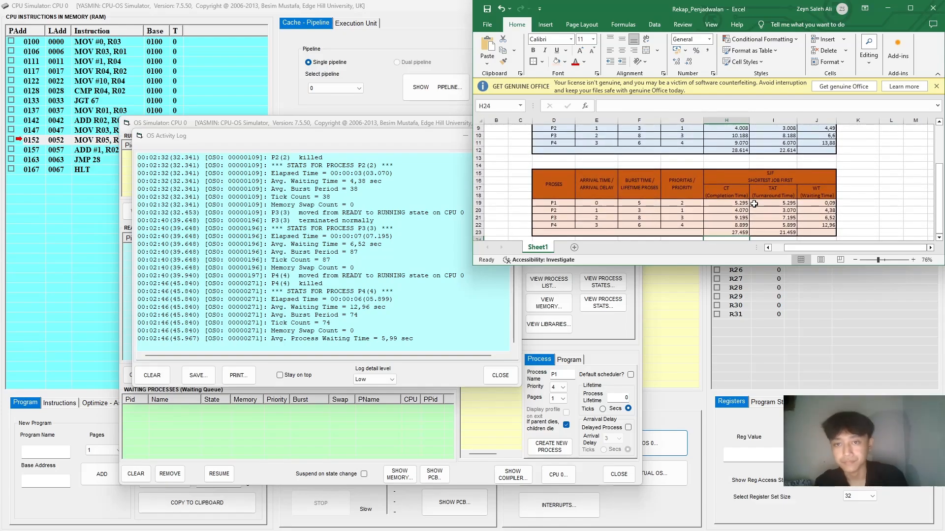
click(911, 8)
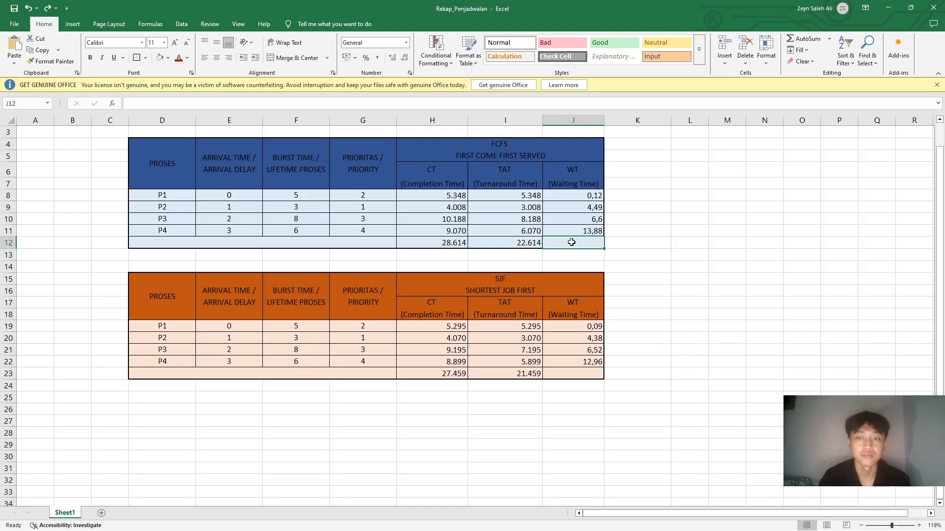
text(=)
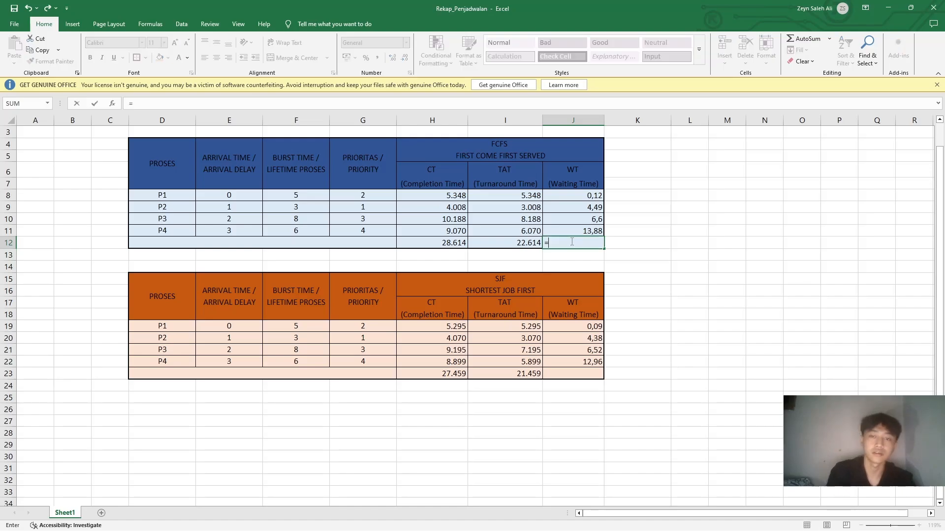
text(sum()
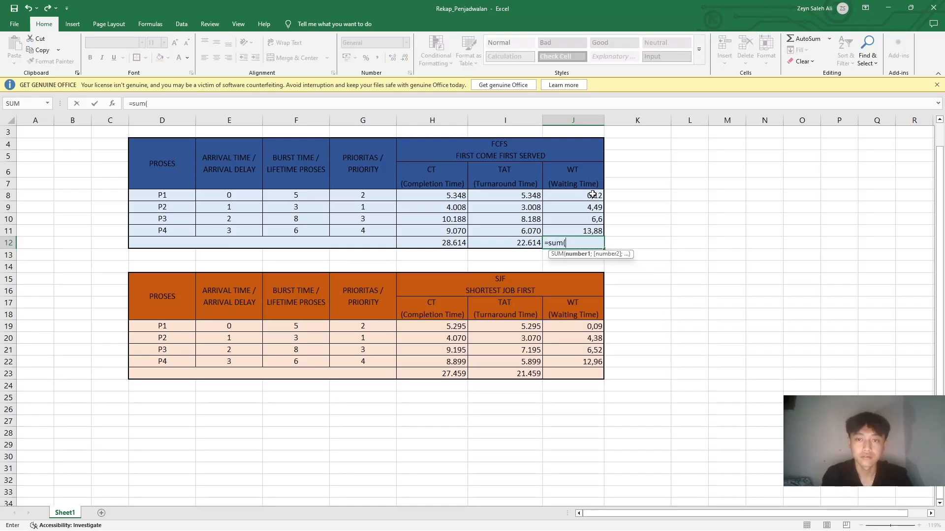
drag(595, 194, 590, 228)
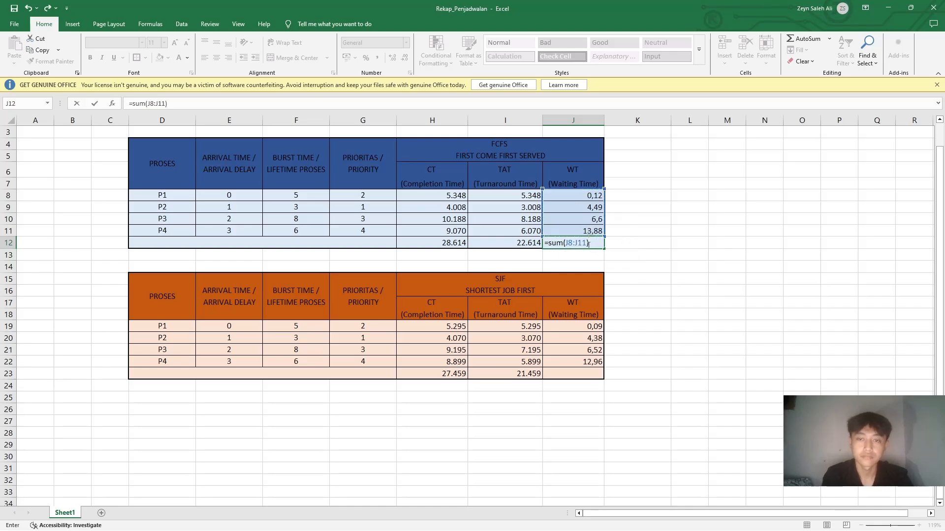
key(Return)
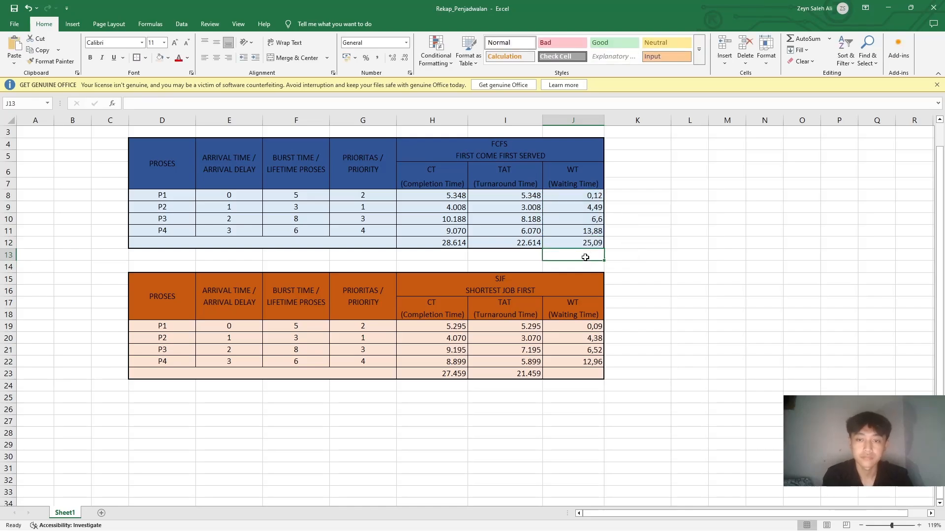
Step: Total the SJF waiting times in J23 with a SUM formula over J19:J22
click(571, 373)
text(=su)
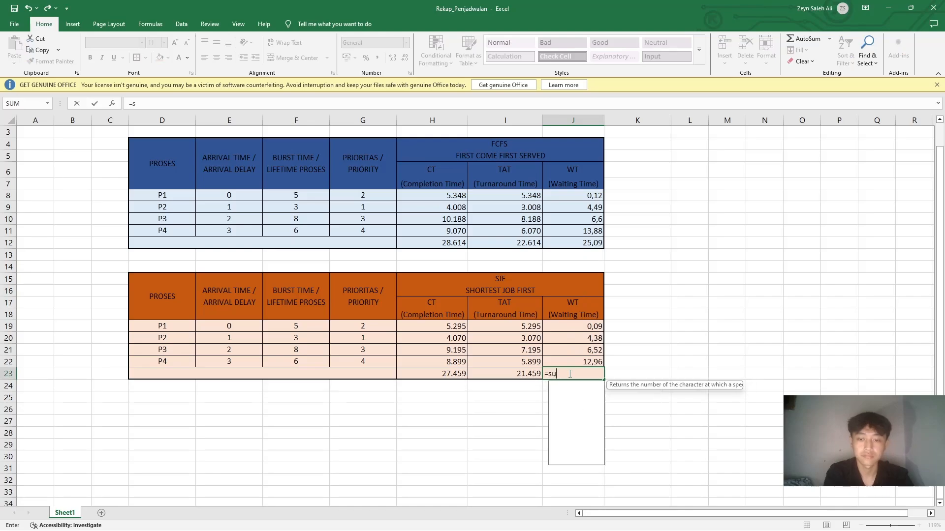
text(m()
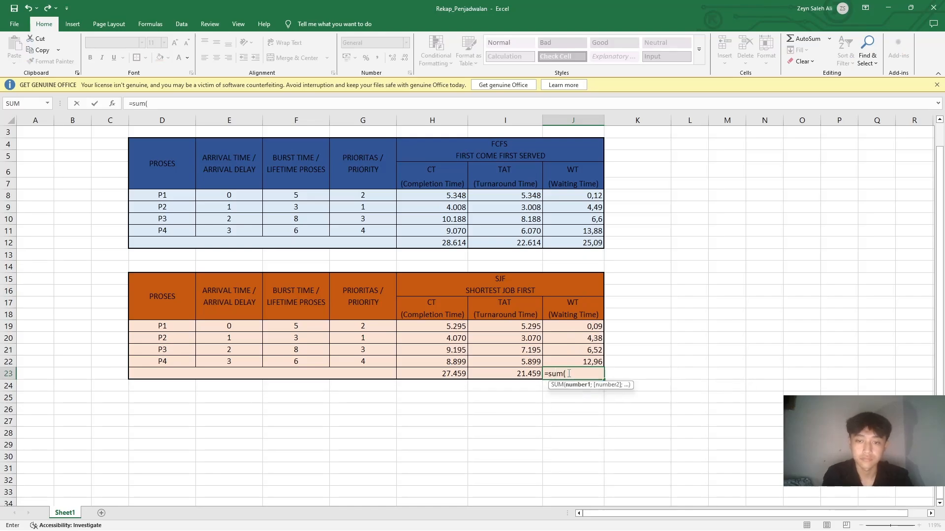
drag(582, 327, 581, 364)
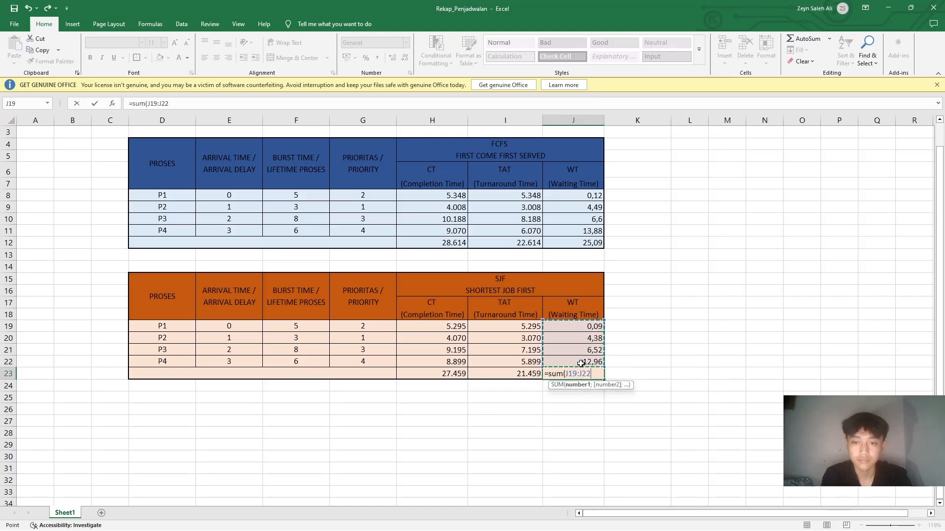
key(Return)
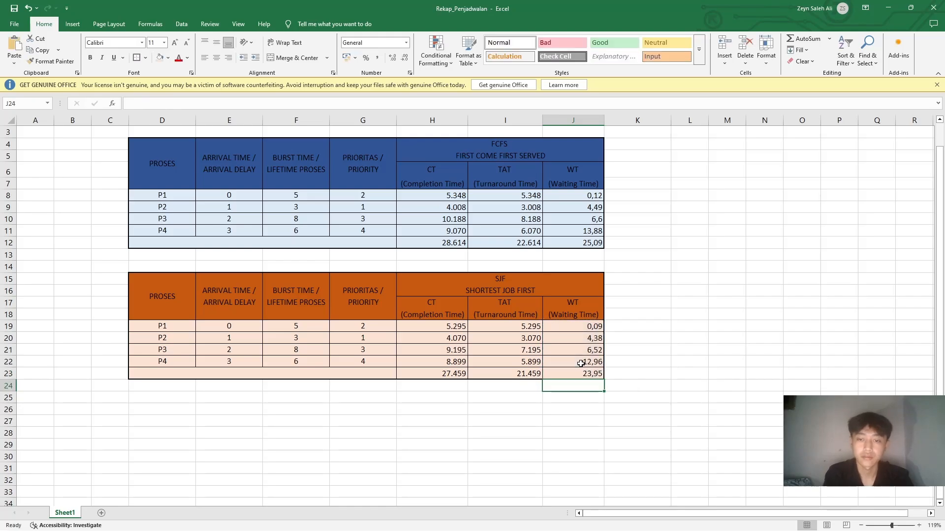
click(662, 266)
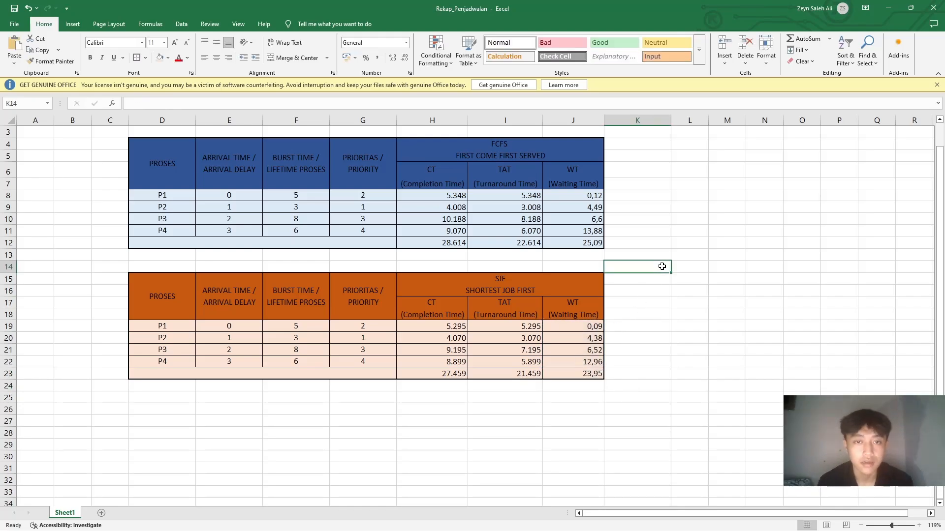